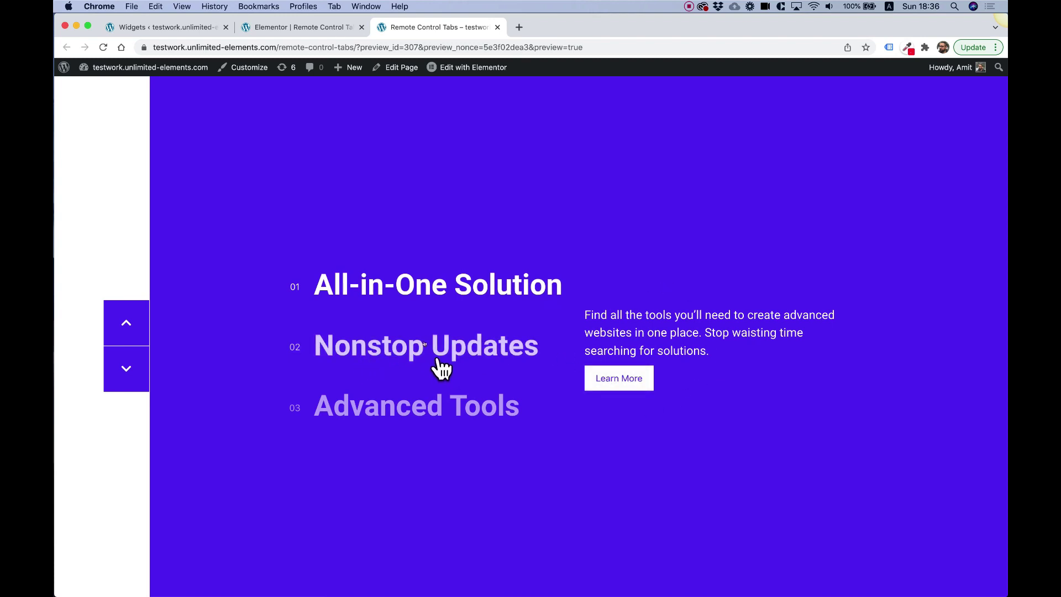
Step: Test the finished remote tabs in the page preview by switching between the three tab titles and using the up and down arrows
left_click(403, 351)
left_click(416, 409)
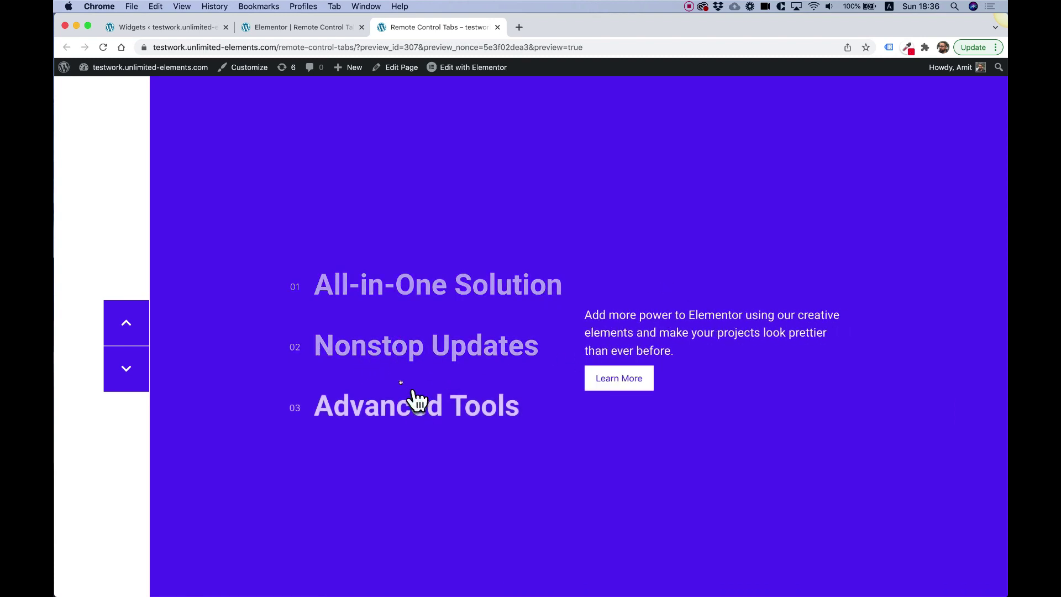
left_click(391, 350)
left_click(127, 325)
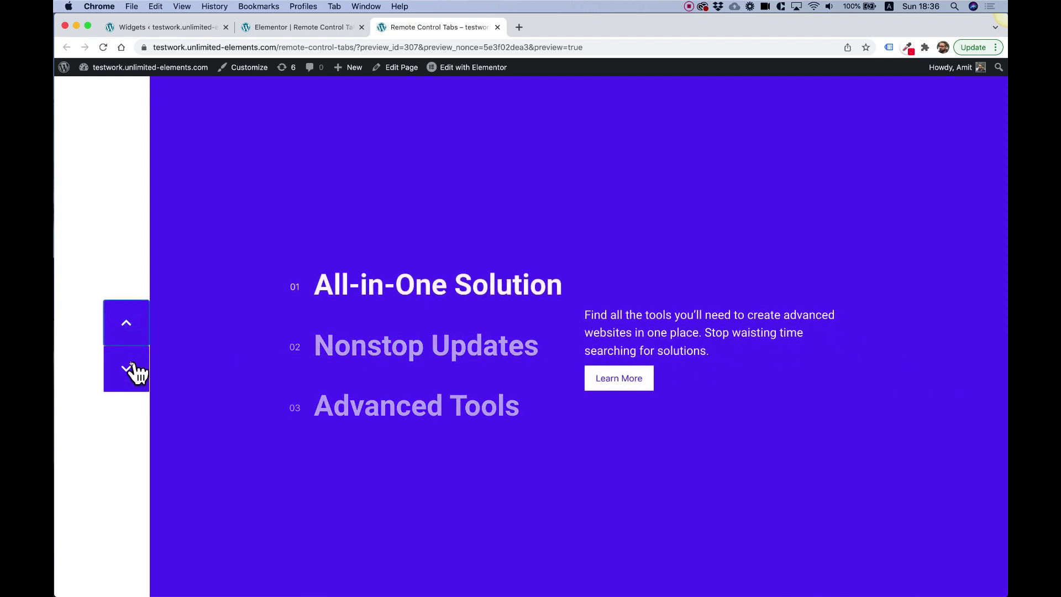
left_click(135, 370)
left_click(135, 326)
left_click(135, 371)
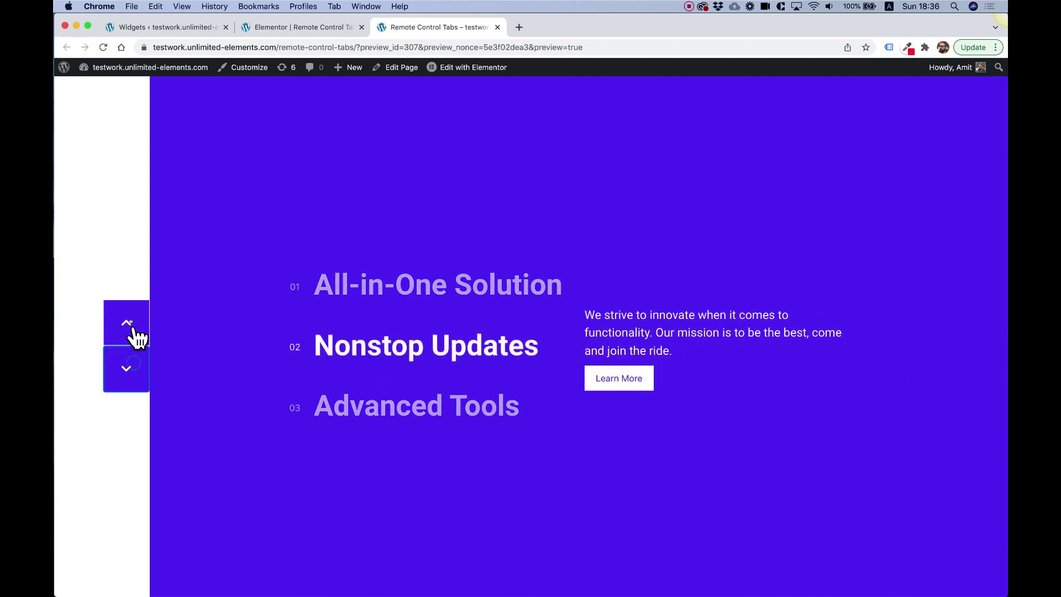
left_click(130, 334)
left_click(132, 366)
left_click(137, 319)
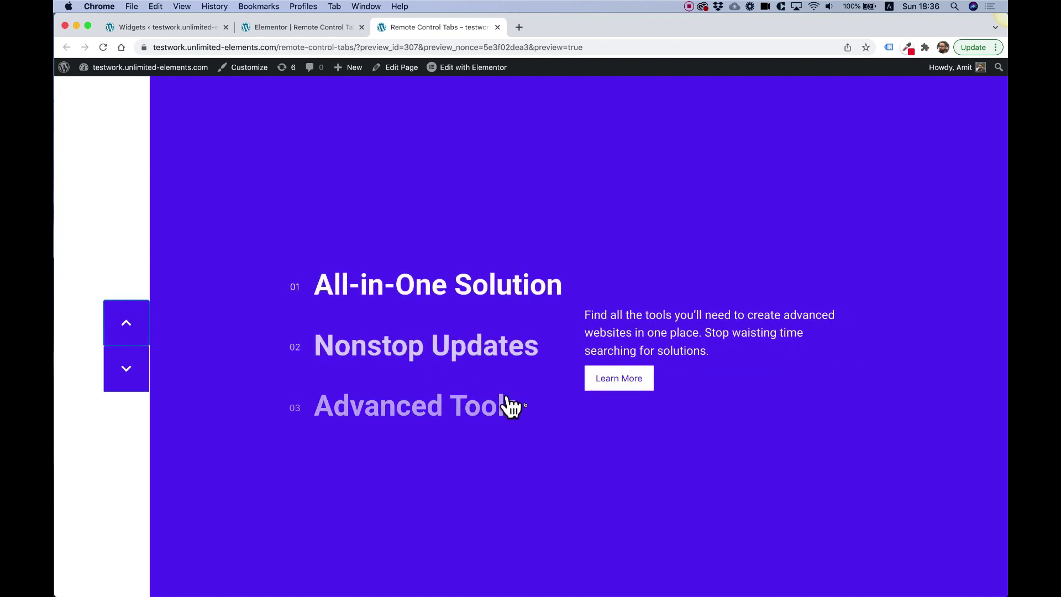
left_click(433, 360)
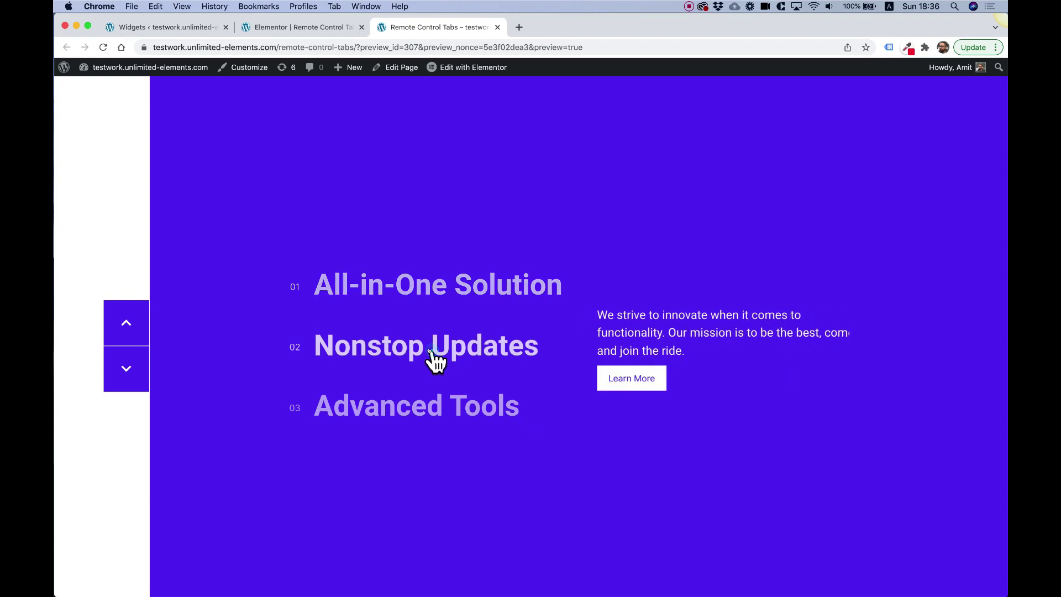
left_click(431, 409)
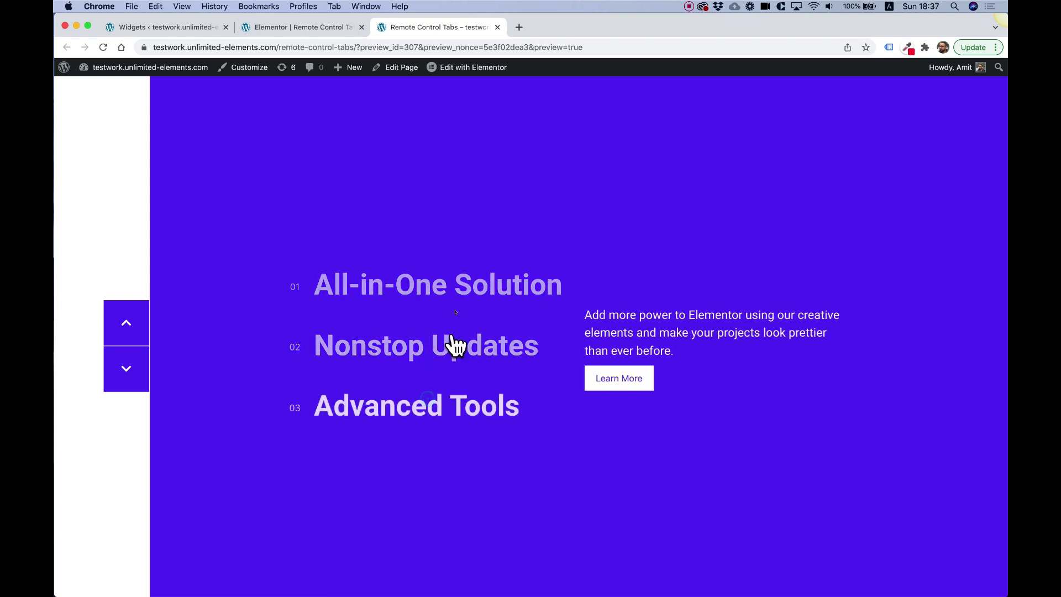
left_click(455, 285)
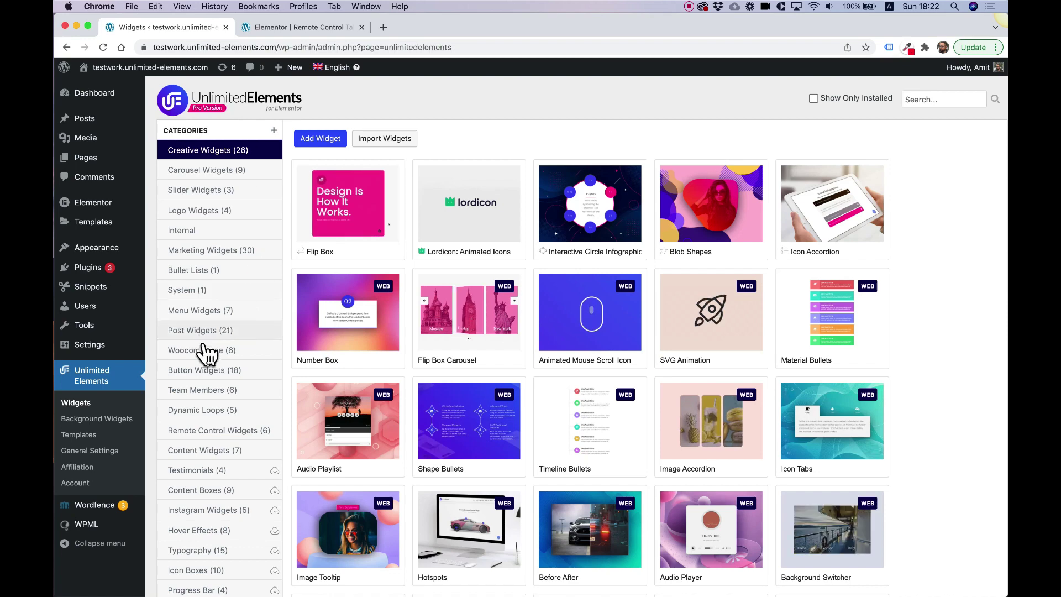
Step: Install the Content Carousel widget from the Content Widgets category
left_click(195, 452)
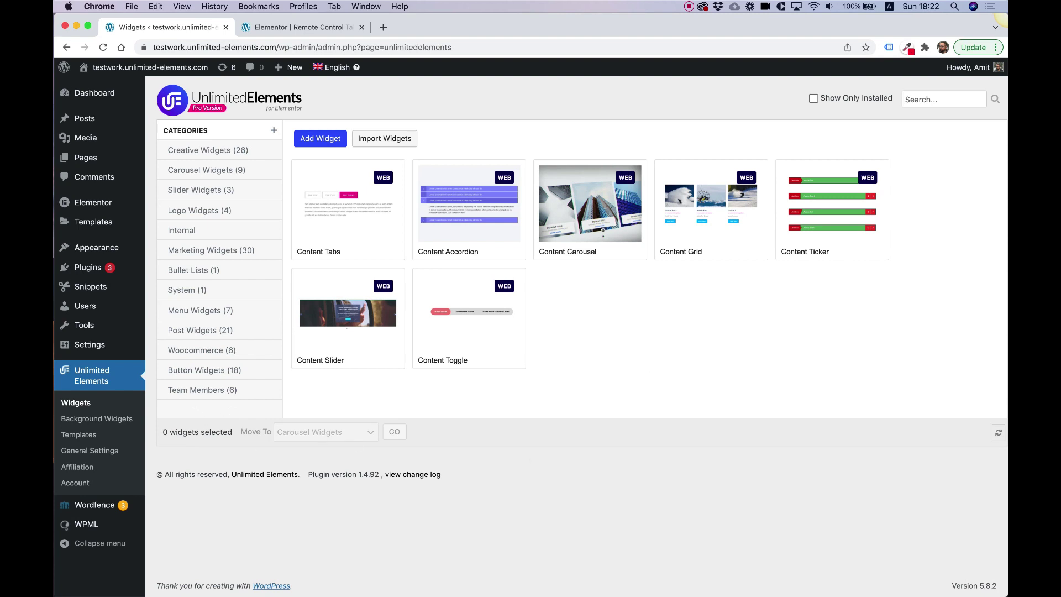
left_click(568, 216)
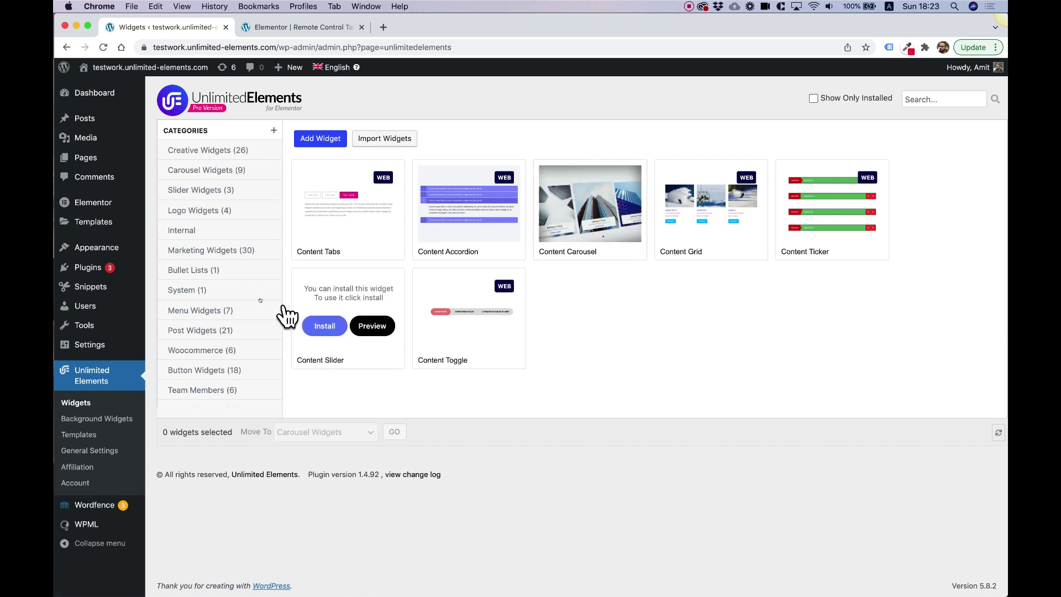
Step: Install the Remote Arrows and Remote Tabs widgets from the Remote Control Widgets category
scroll(232, 318, "down", 3)
scroll(232, 309, "down", 1)
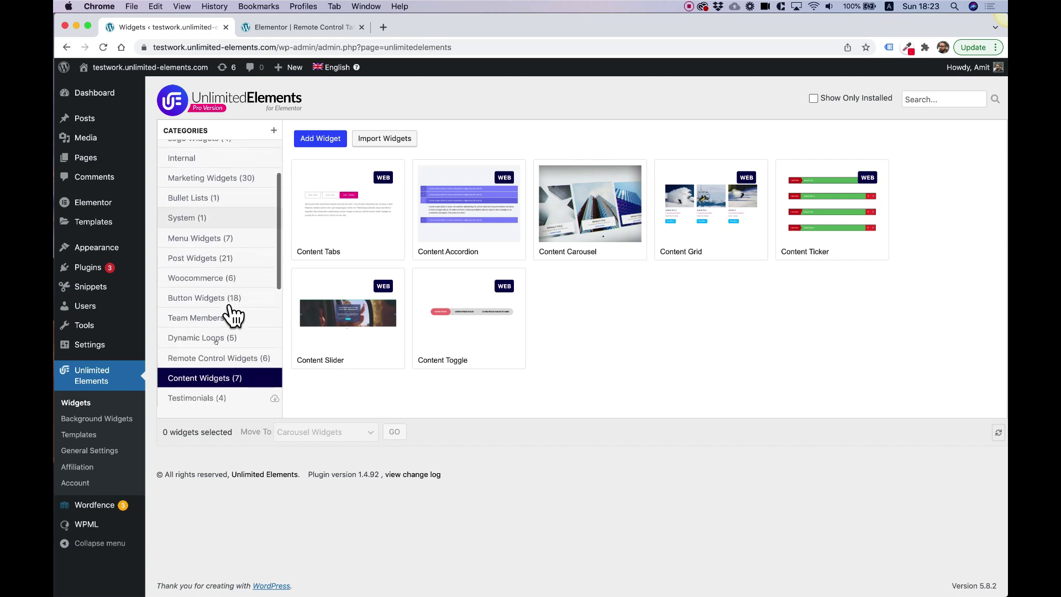
left_click(197, 360)
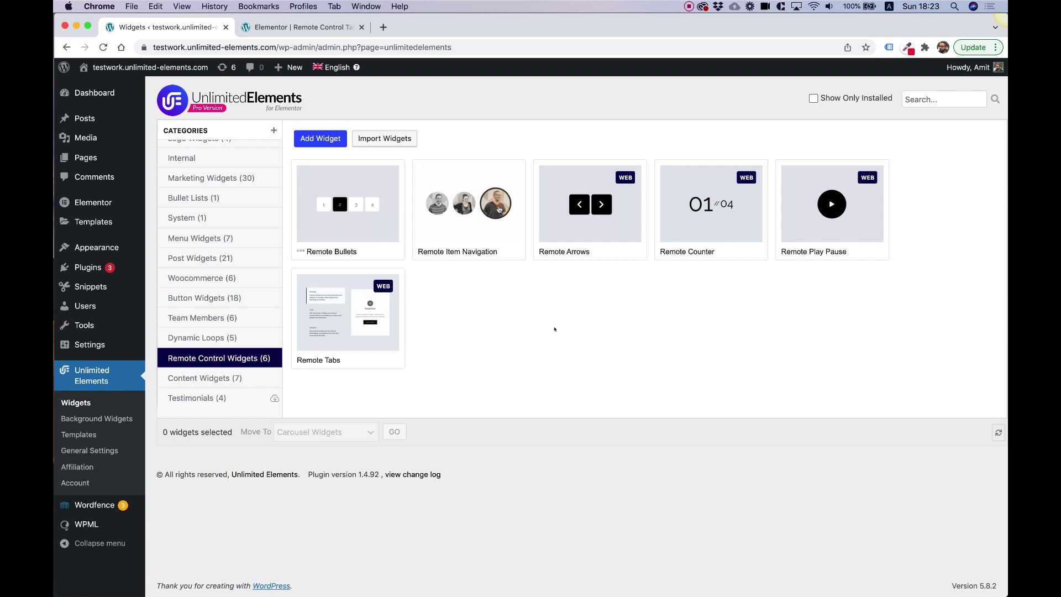
mouse_move(604, 232)
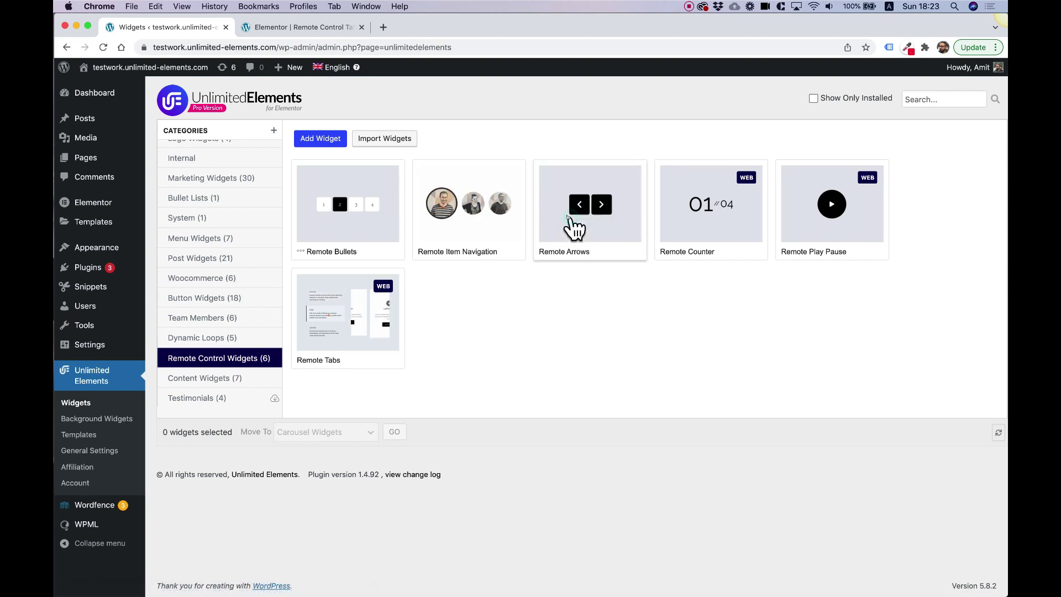
mouse_move(331, 349)
left_click(325, 327)
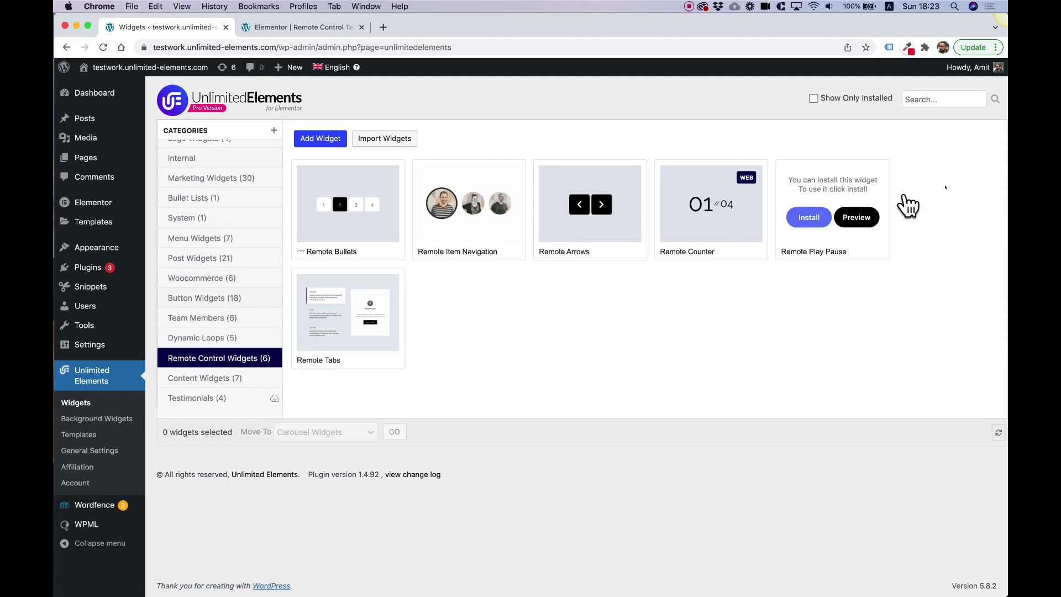
left_click(938, 100)
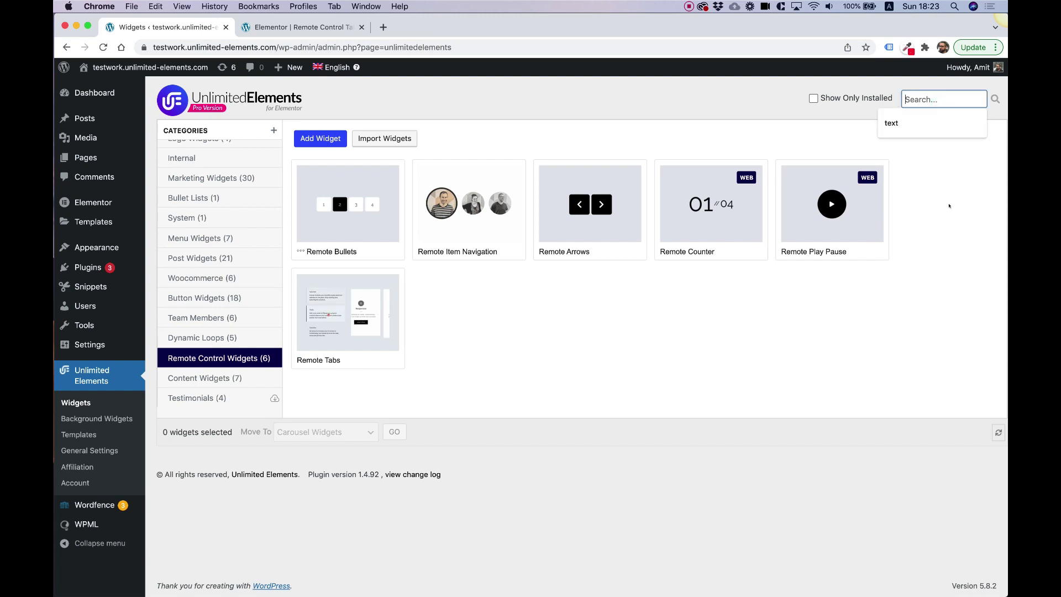
left_click(947, 145)
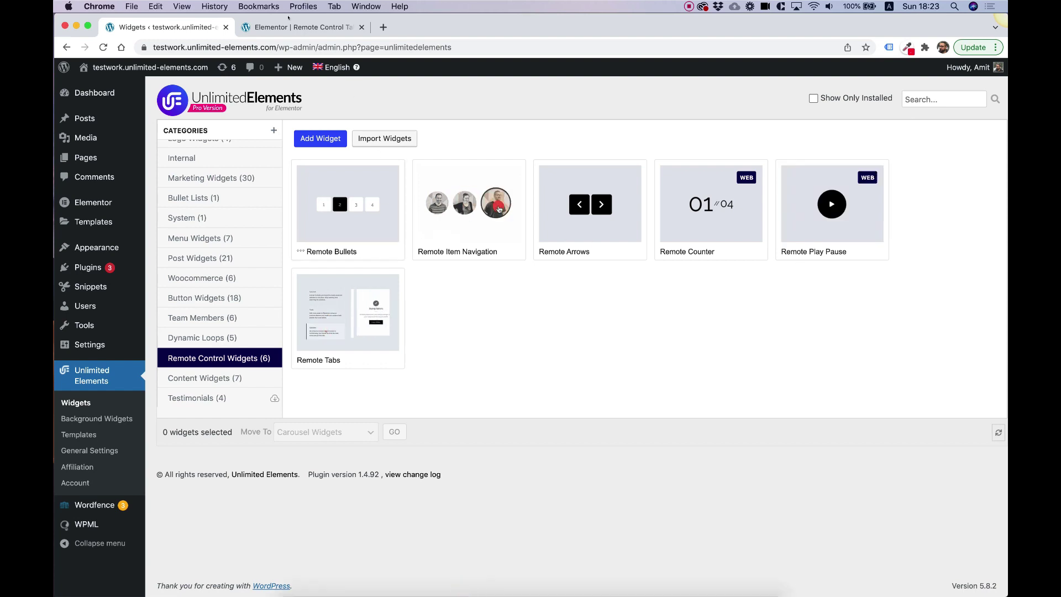
Step: In the Elementor editor, add a section with two columns and widen the second column to 90%
left_click(295, 27)
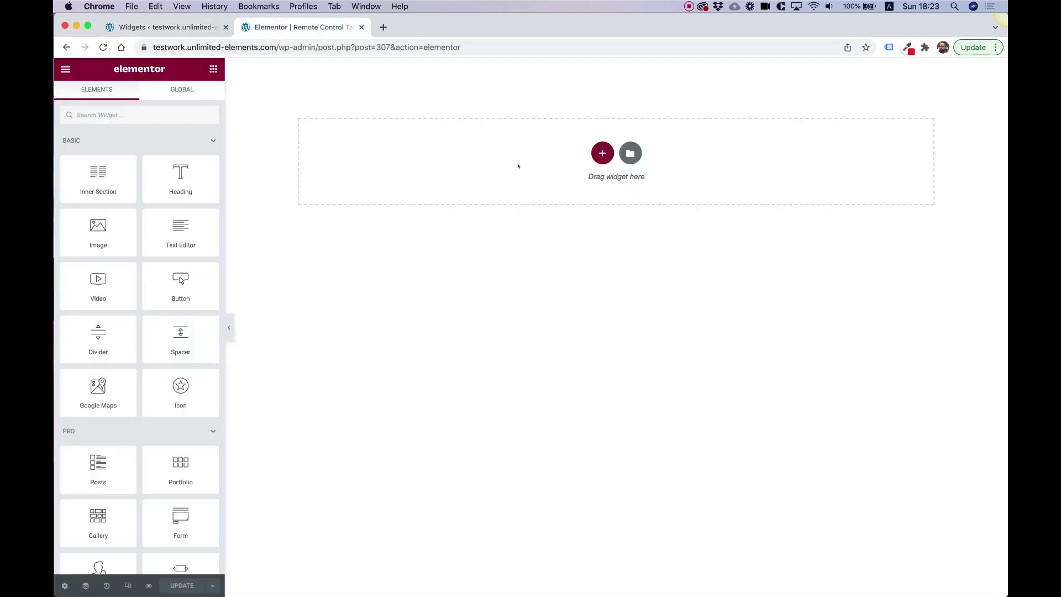
left_click(602, 154)
left_click(483, 181)
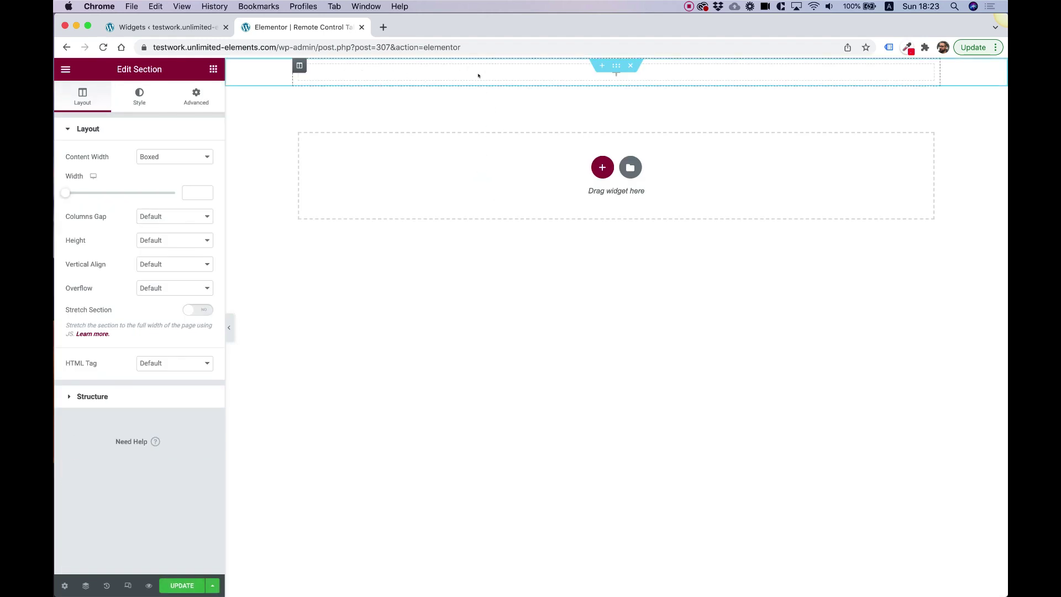
right_click(301, 67)
left_click(337, 114)
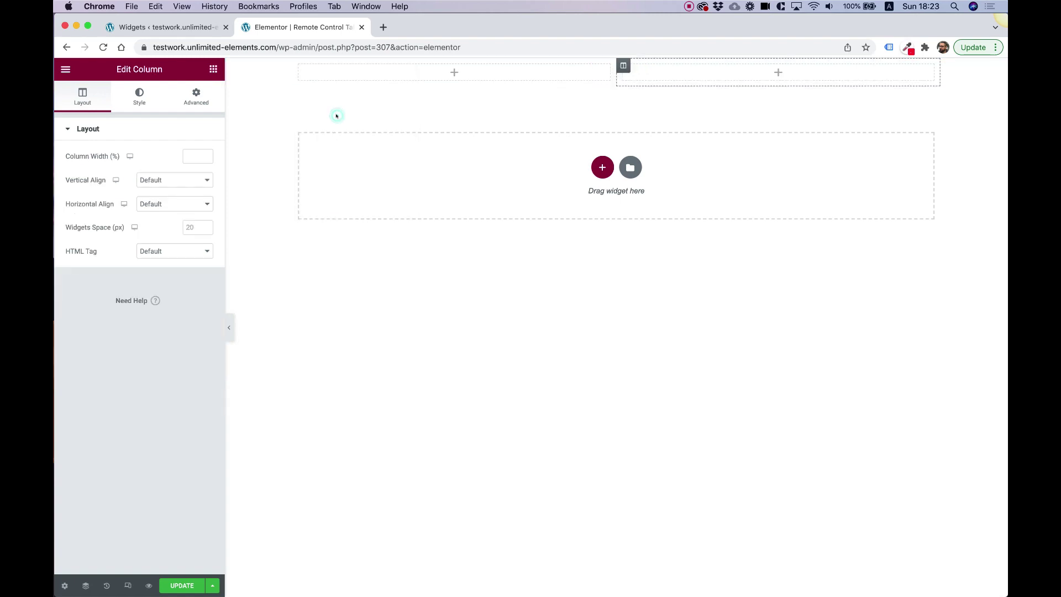
left_click_drag(617, 72, 363, 77)
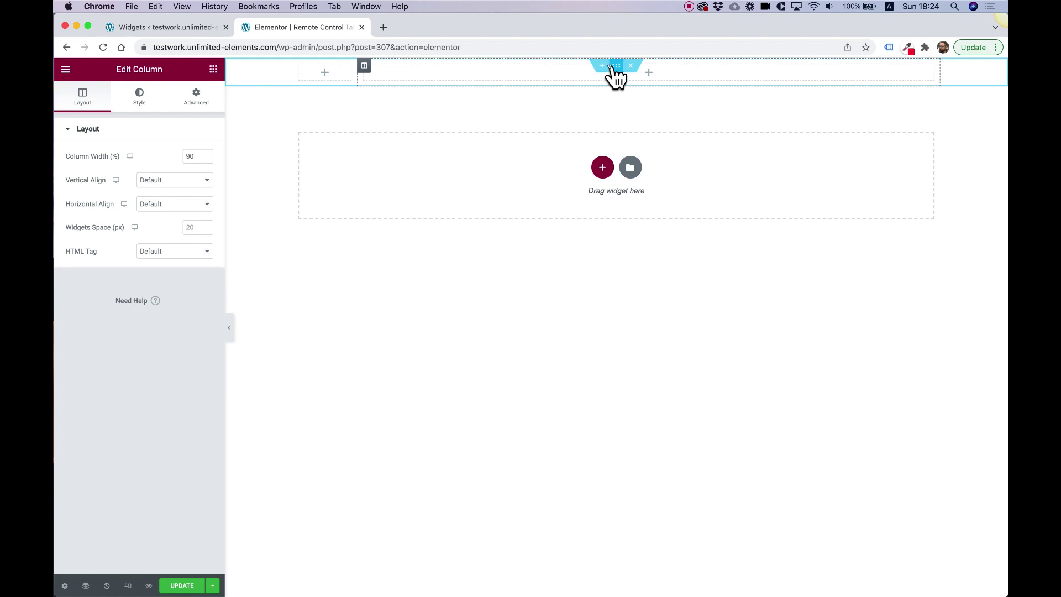
Step: Set the section's content width to Full Width and place an Inner Section in its wide column
left_click(615, 67)
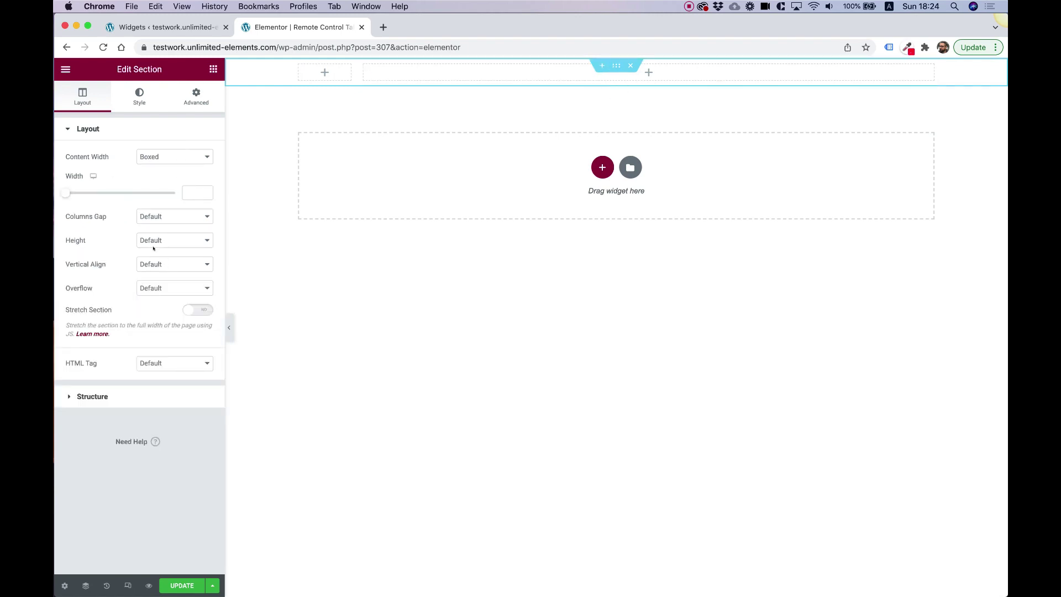
left_click(152, 157)
left_click(156, 166)
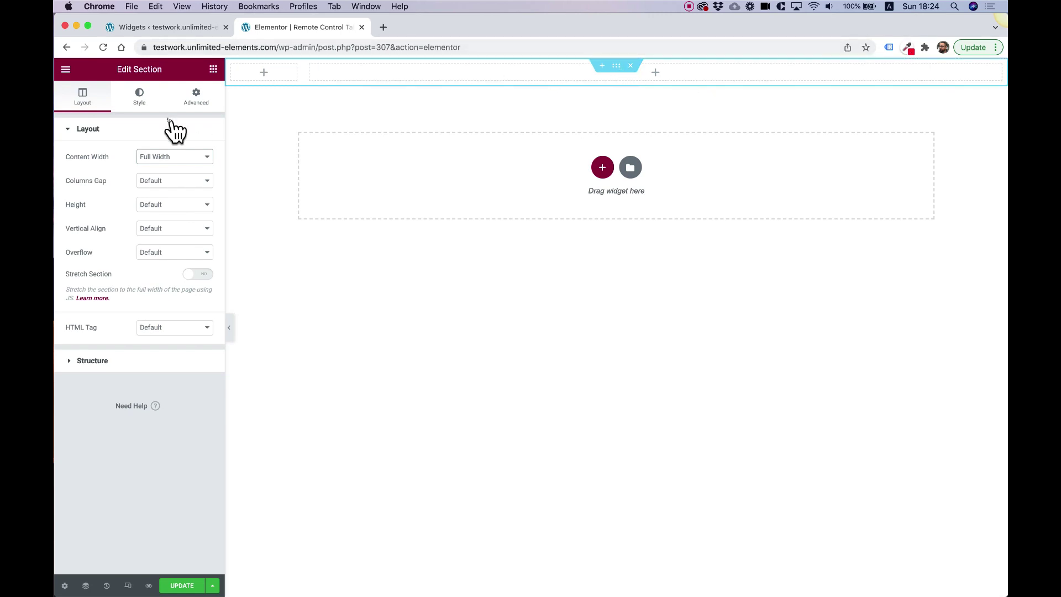
left_click(213, 69)
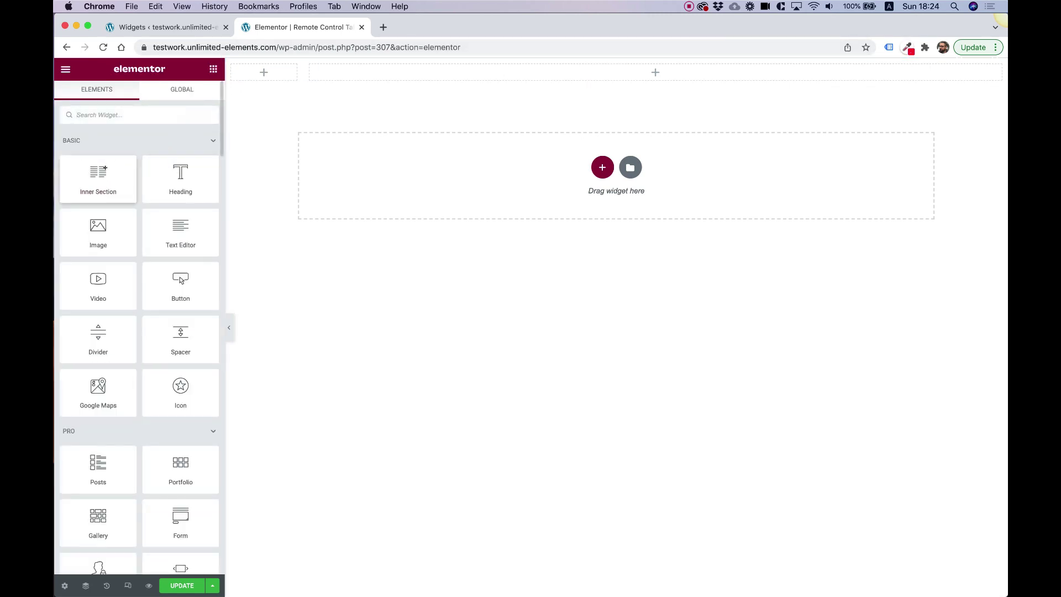
left_click_drag(97, 169, 463, 66)
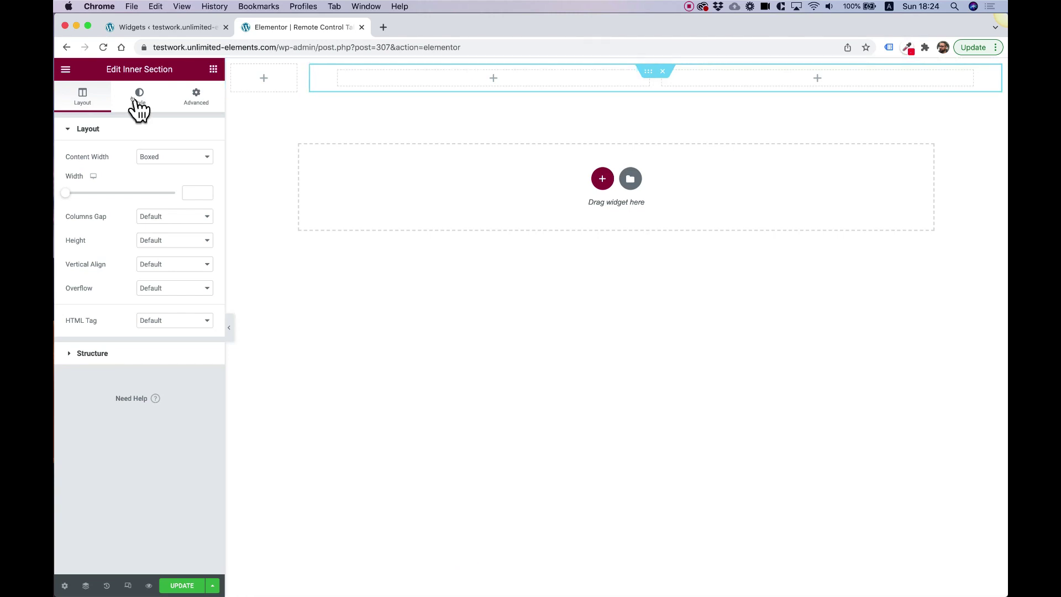
Step: Search the widgets for "conte" and add a Content Carousel to the inner section's second column
left_click(211, 75)
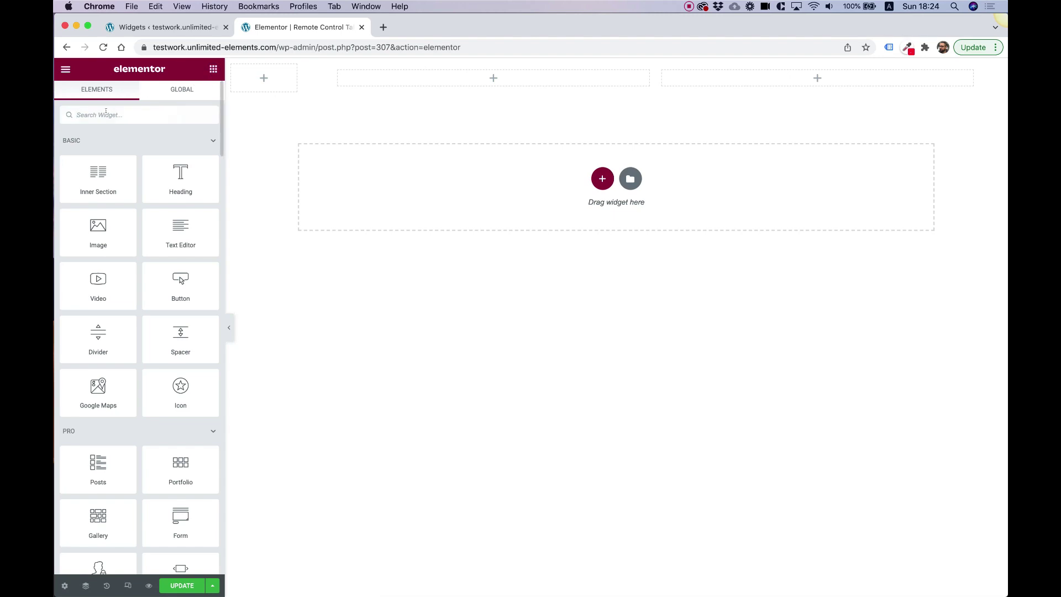
type("s")
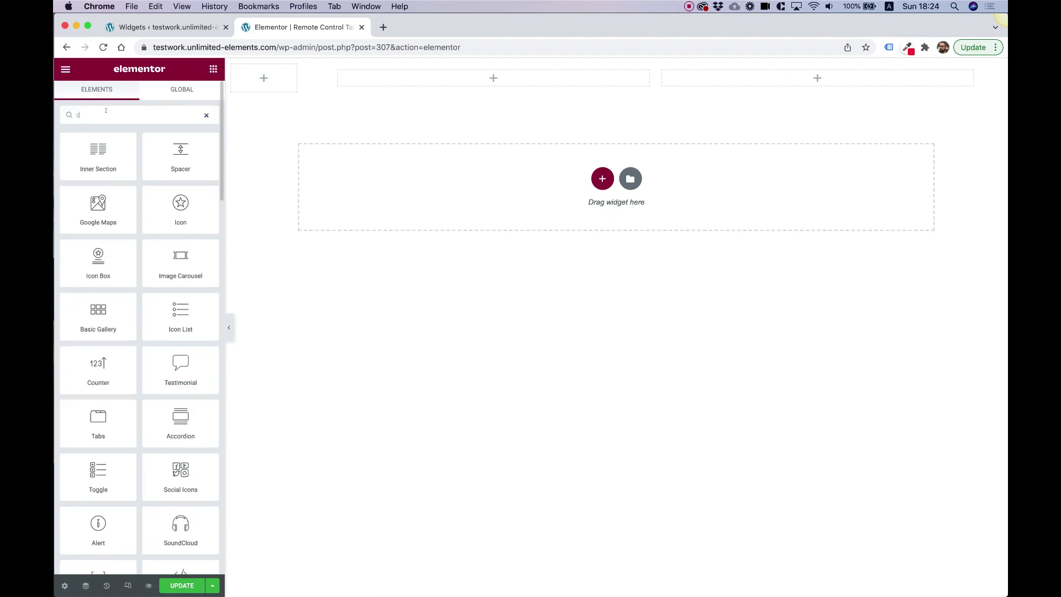
type("p")
key("BackSpace")
type("oonte")
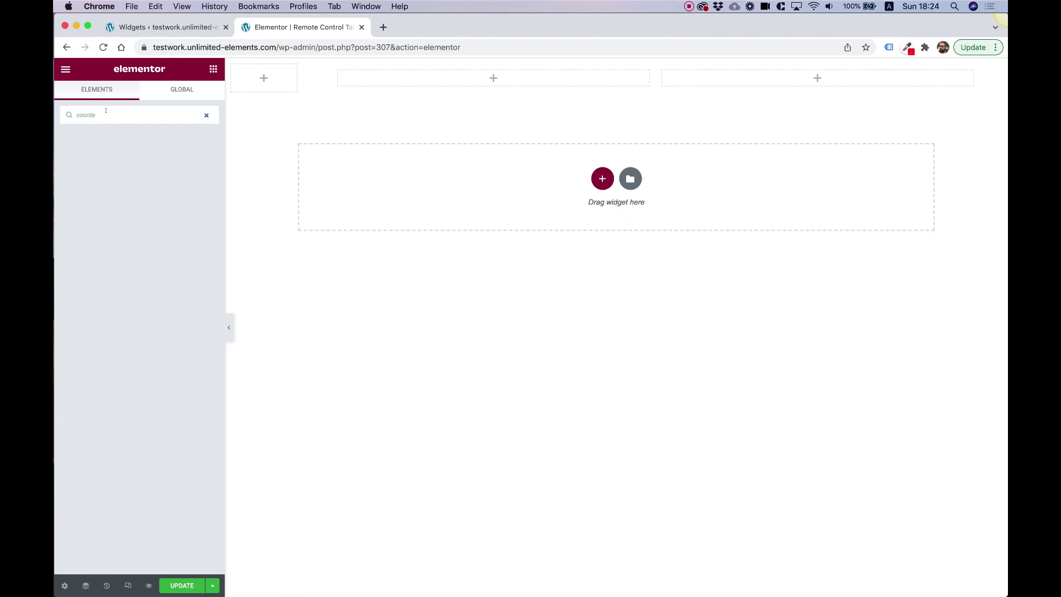
key("BackSpace")
key("BackSpace")
type("ont")
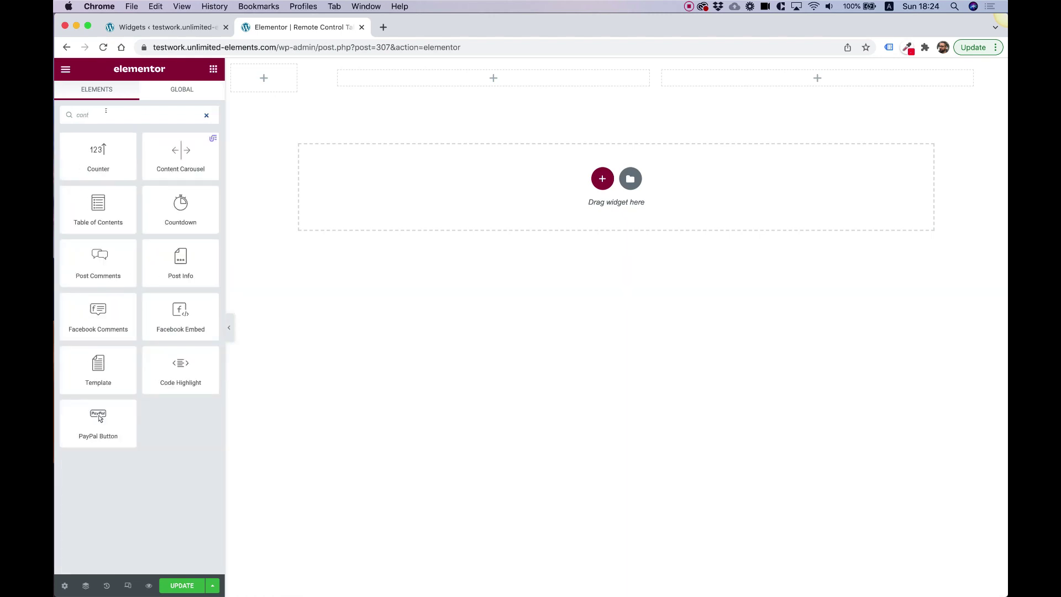
type("e")
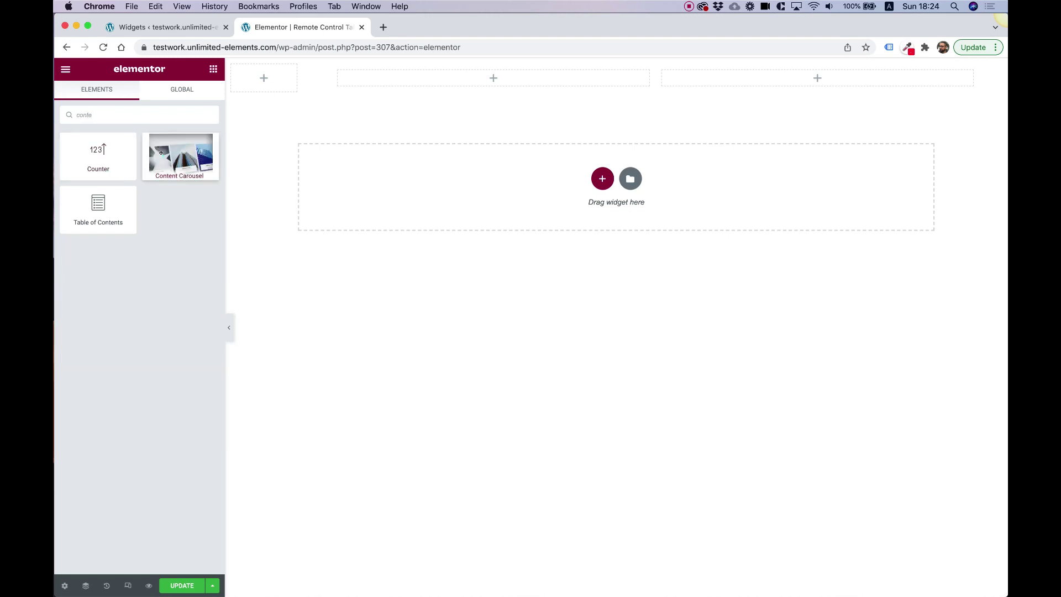
left_click_drag(161, 153, 752, 86)
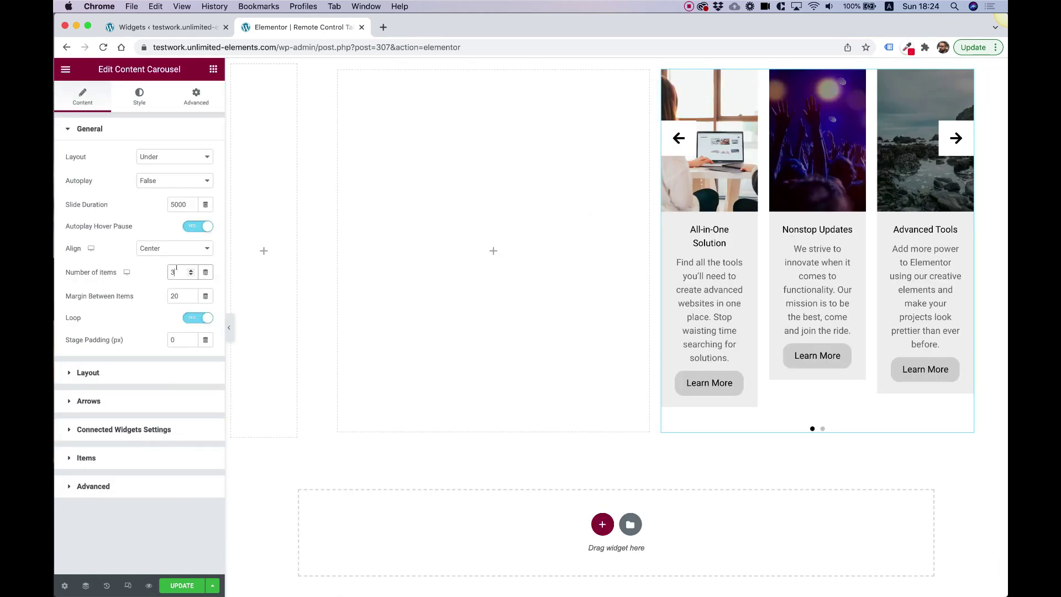
Step: Set the carousel's number of items to 1 and page through its slides to check them
type("1")
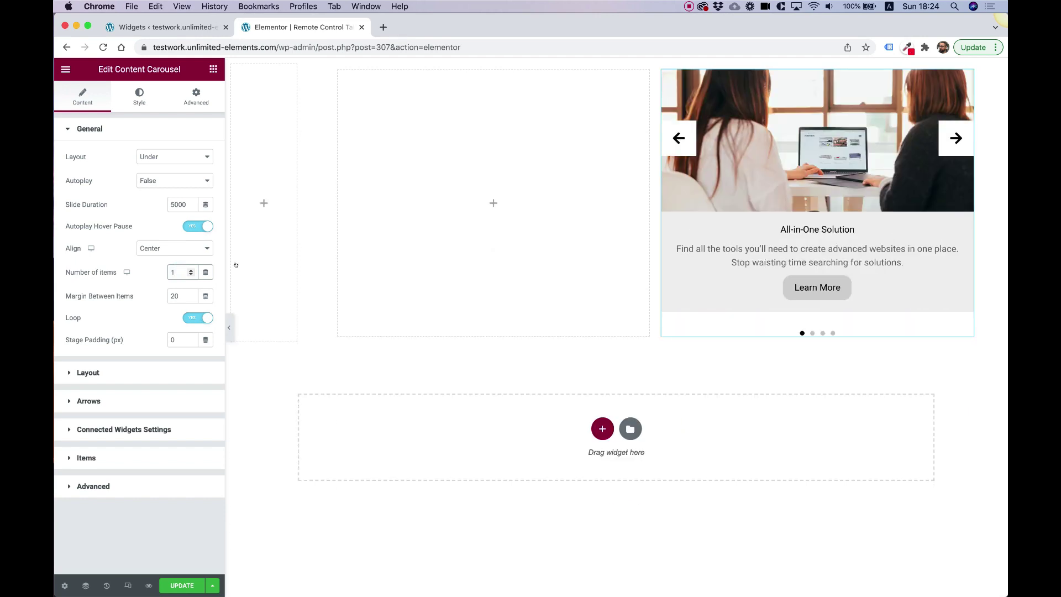
left_click(956, 139)
left_click(956, 139)
left_click(956, 140)
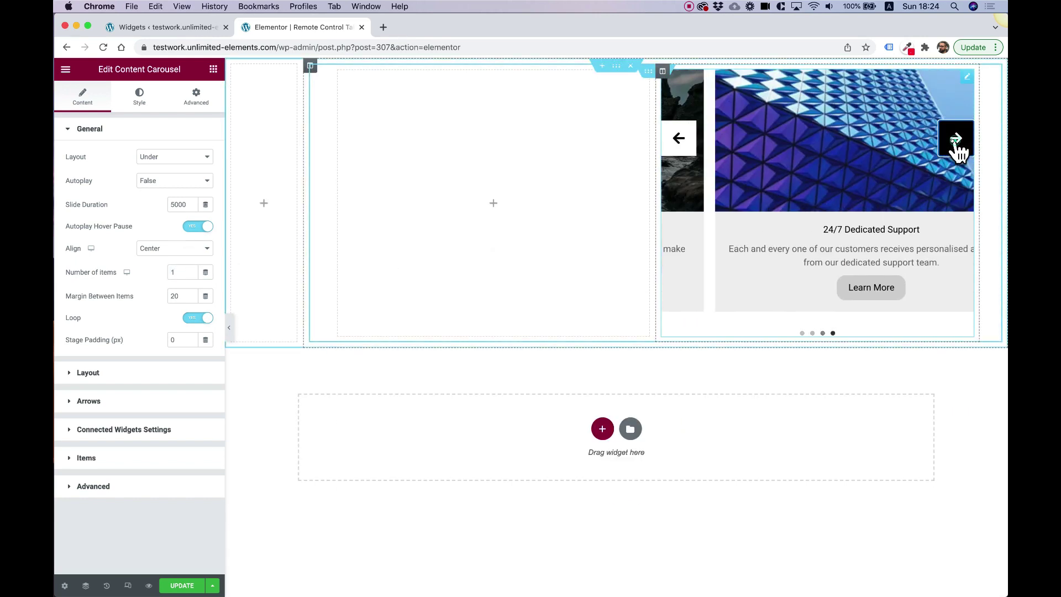
left_click(955, 139)
left_click(955, 139)
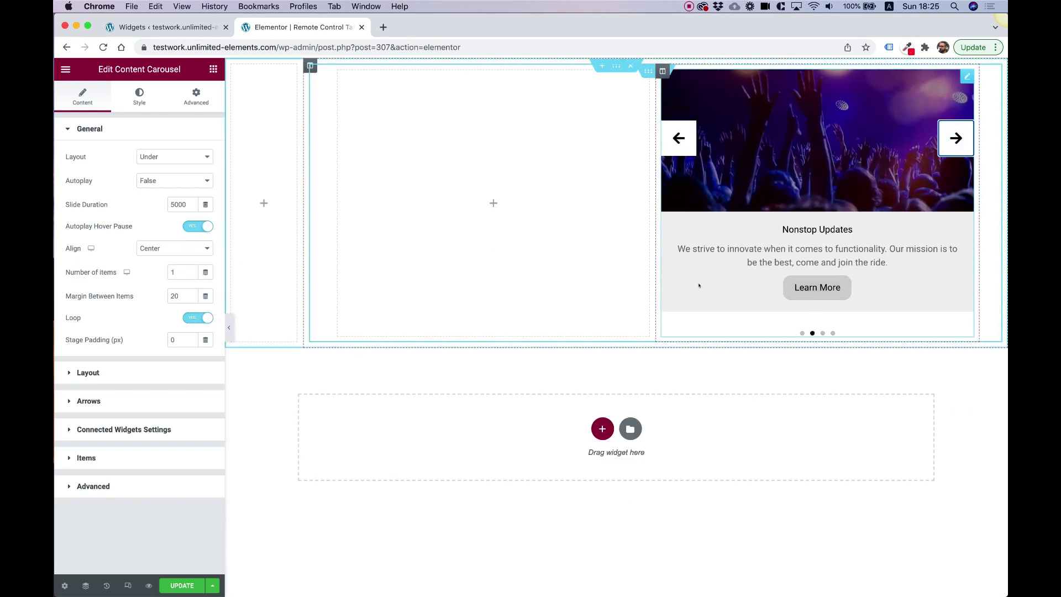
Step: Align the carousel's content to the left and turn off Show Arrows in its layout settings
left_click(178, 249)
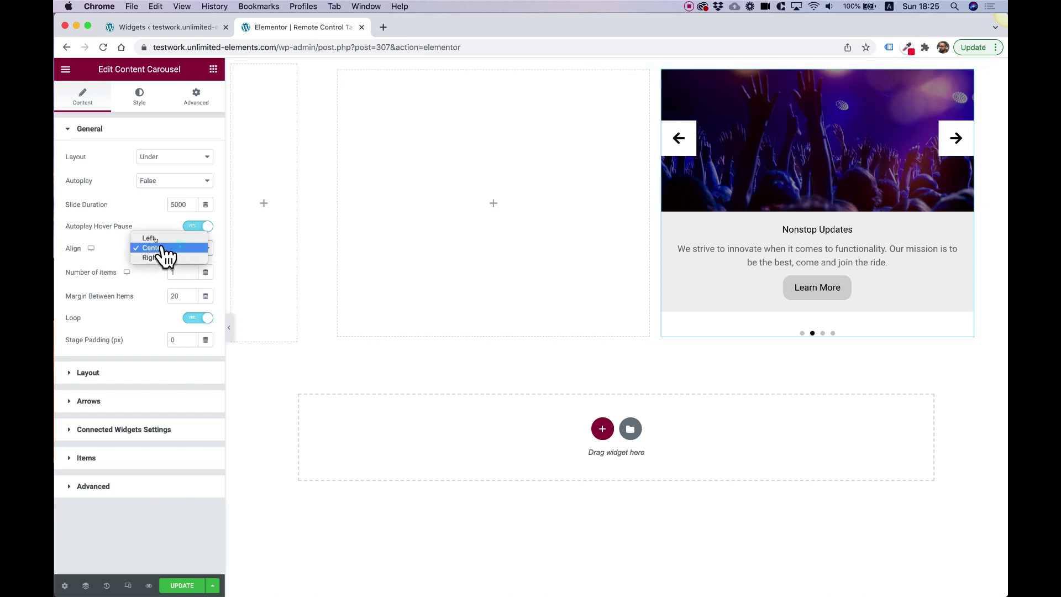
left_click(156, 241)
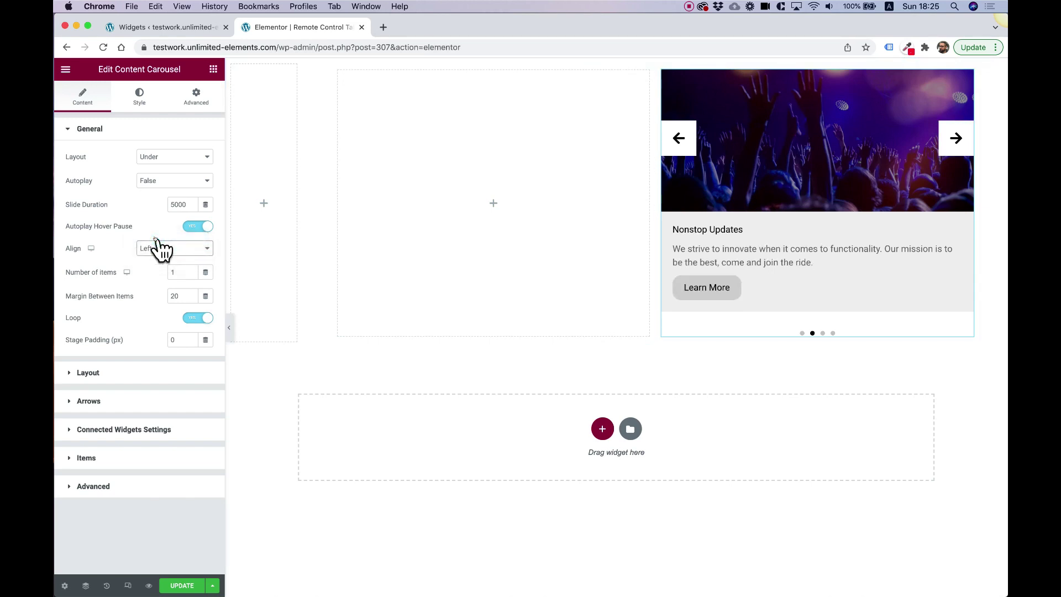
left_click(126, 374)
left_click(202, 183)
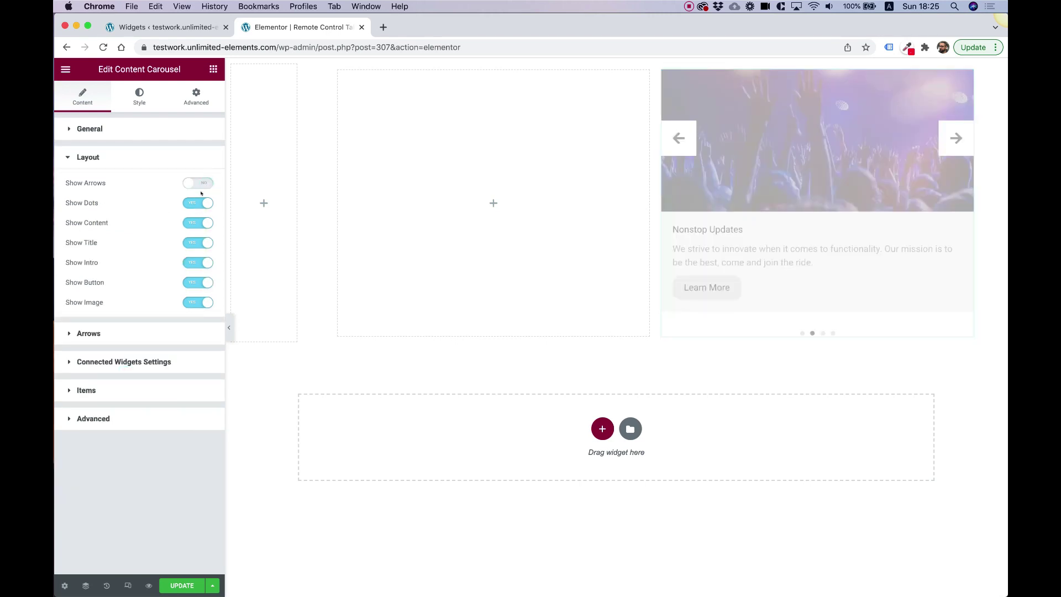
Step: Turn off the Content Carousel's Show Dots and Show Image options and enable its remote connection
left_click(202, 204)
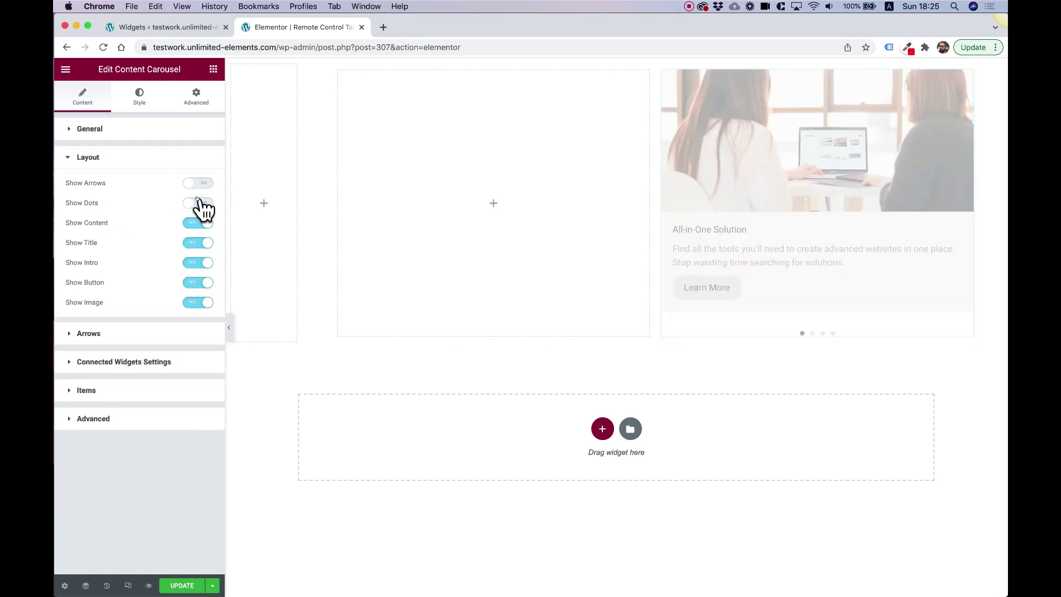
left_click(203, 303)
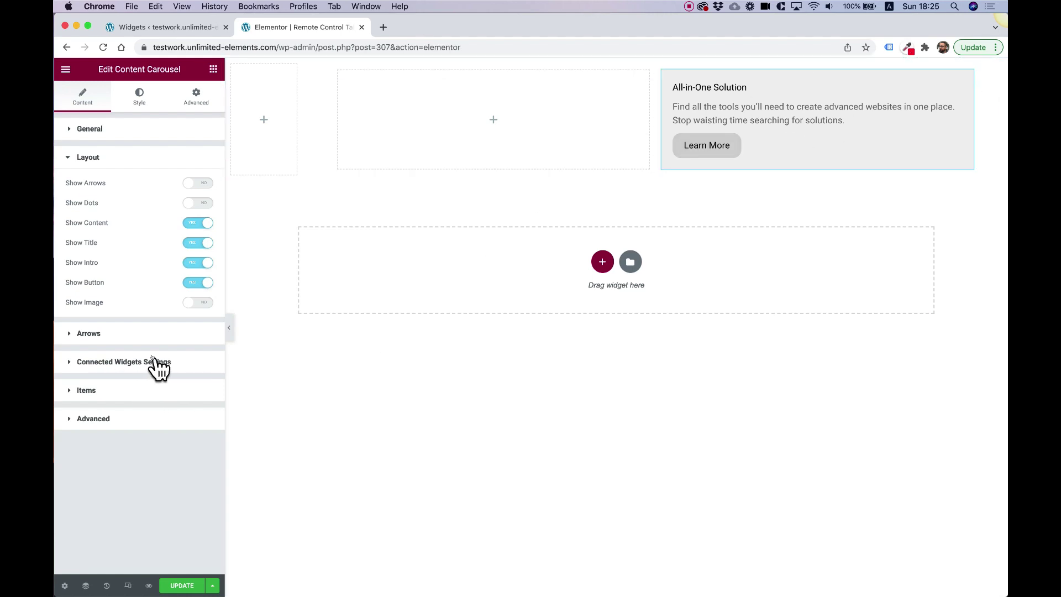
left_click(123, 363)
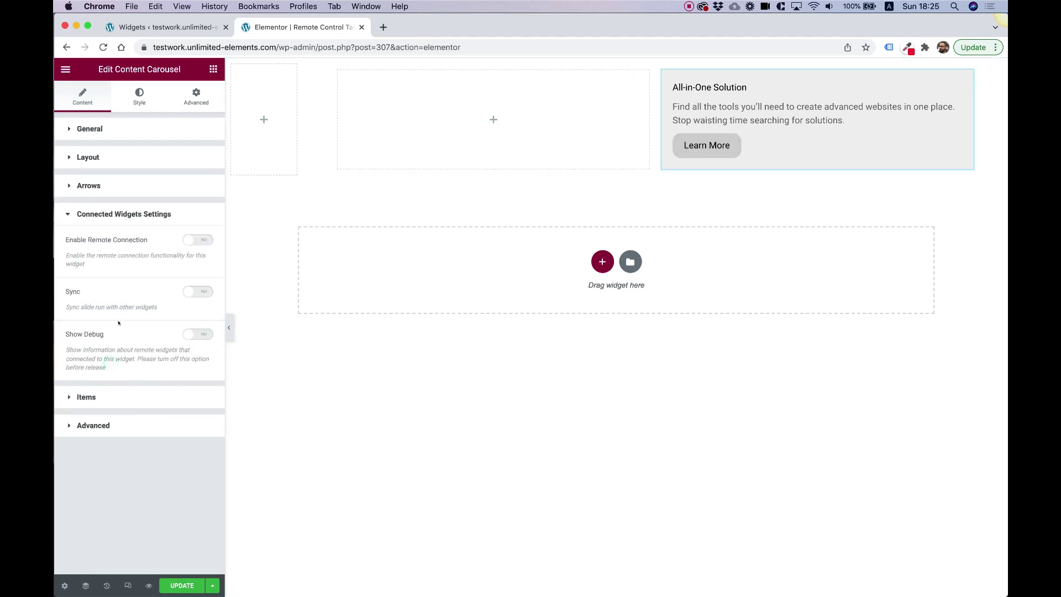
left_click(191, 241)
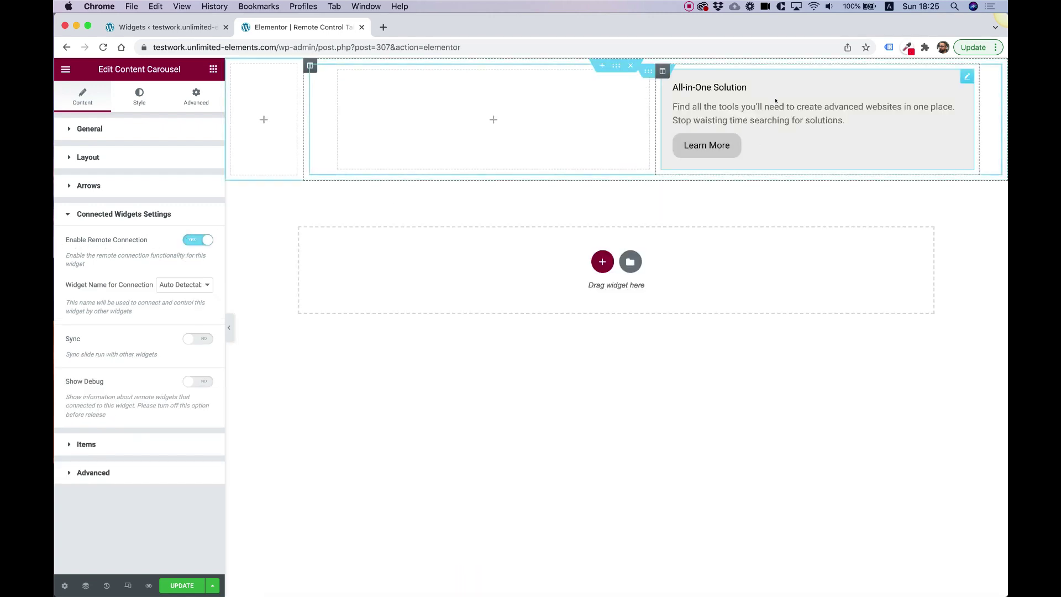
Step: Search the widgets for "remote" and add Remote Arrows to the section's narrow first column
left_click(212, 70)
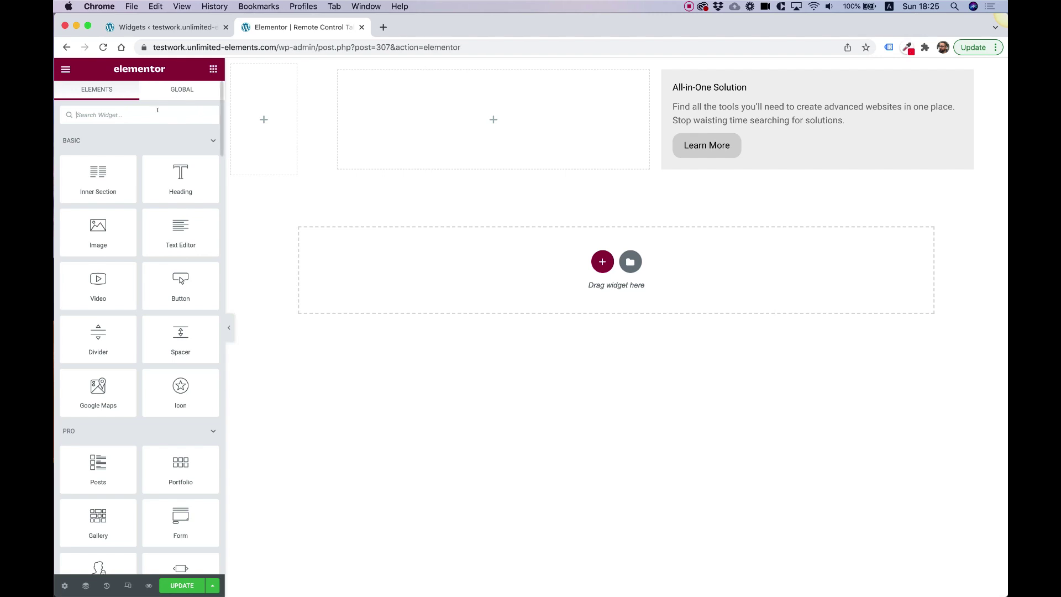
type("re")
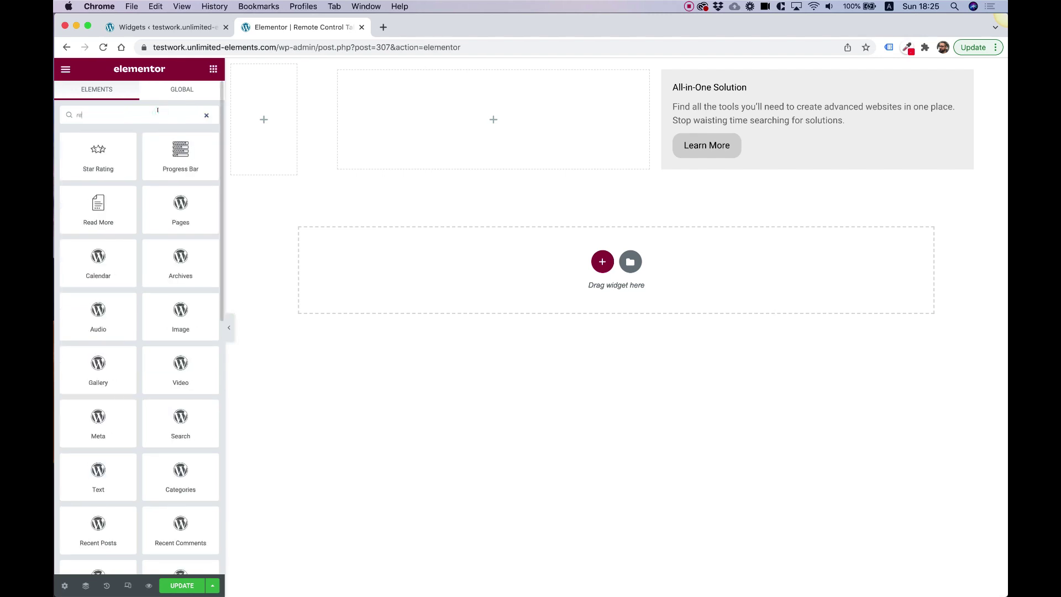
type("mote")
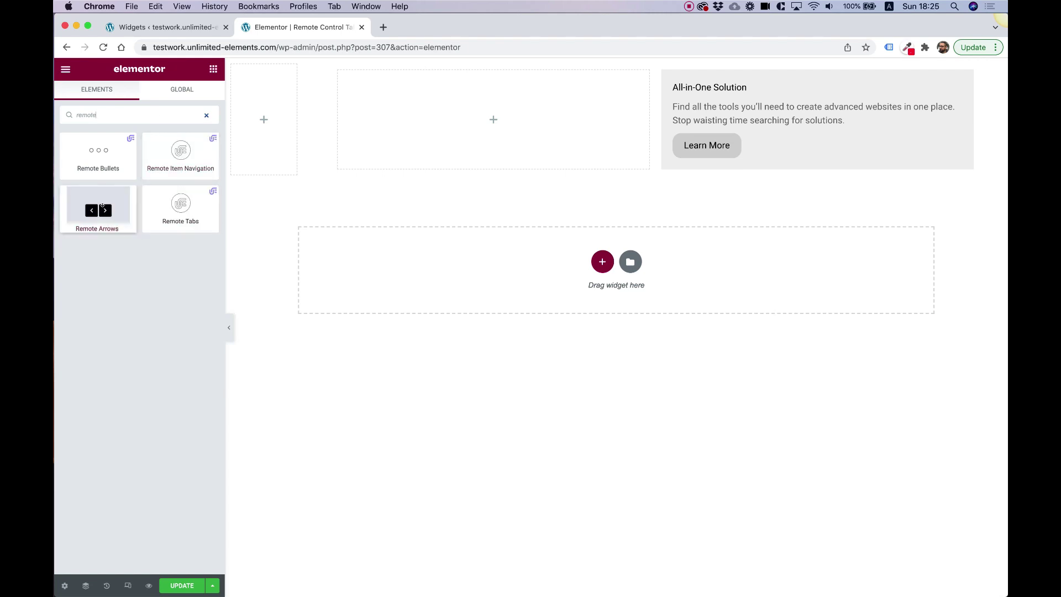
left_click_drag(178, 196, 265, 122)
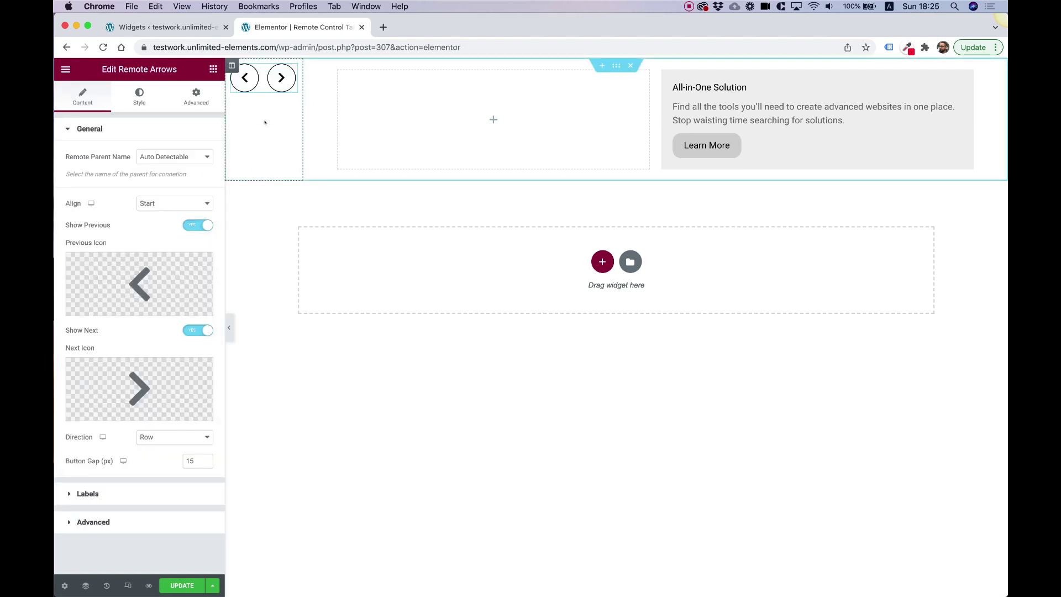
Step: Test the Remote Arrows by paging the carousel forward and back several times
left_click(283, 78)
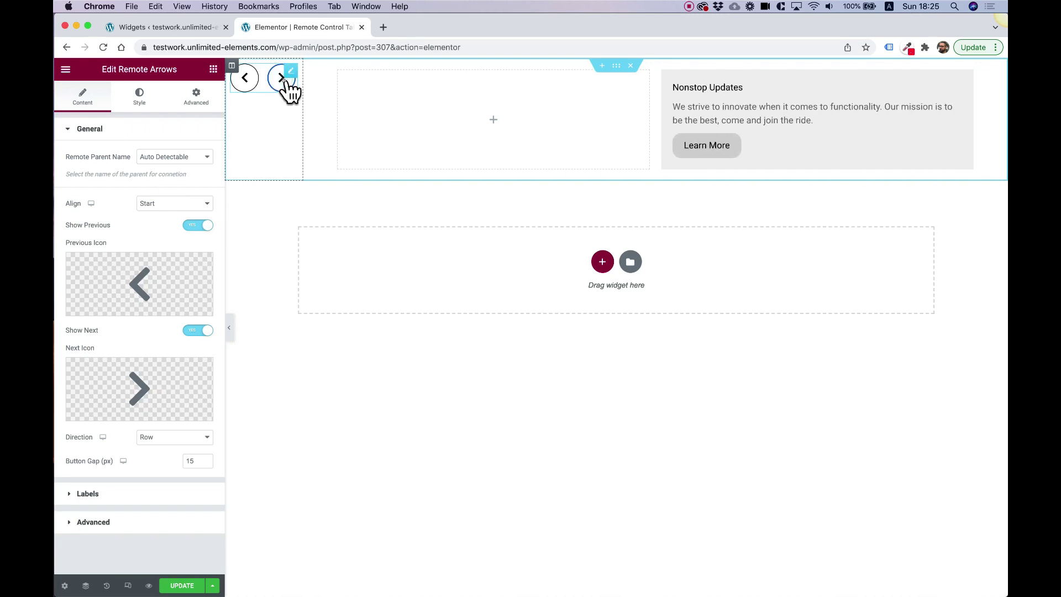
left_click(283, 78)
left_click(235, 83)
left_click(276, 80)
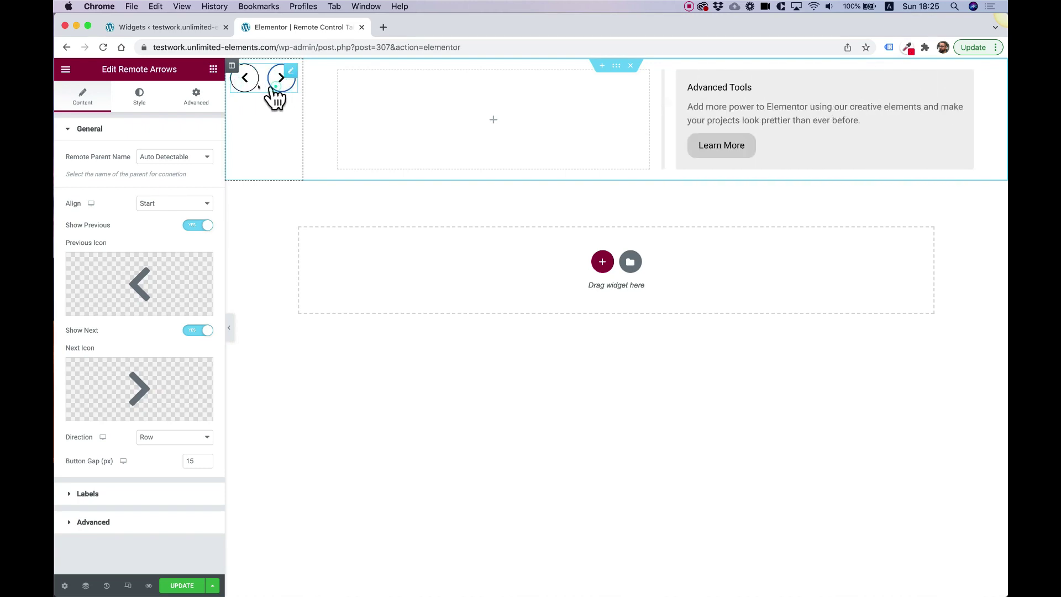
left_click(243, 85)
left_click(273, 82)
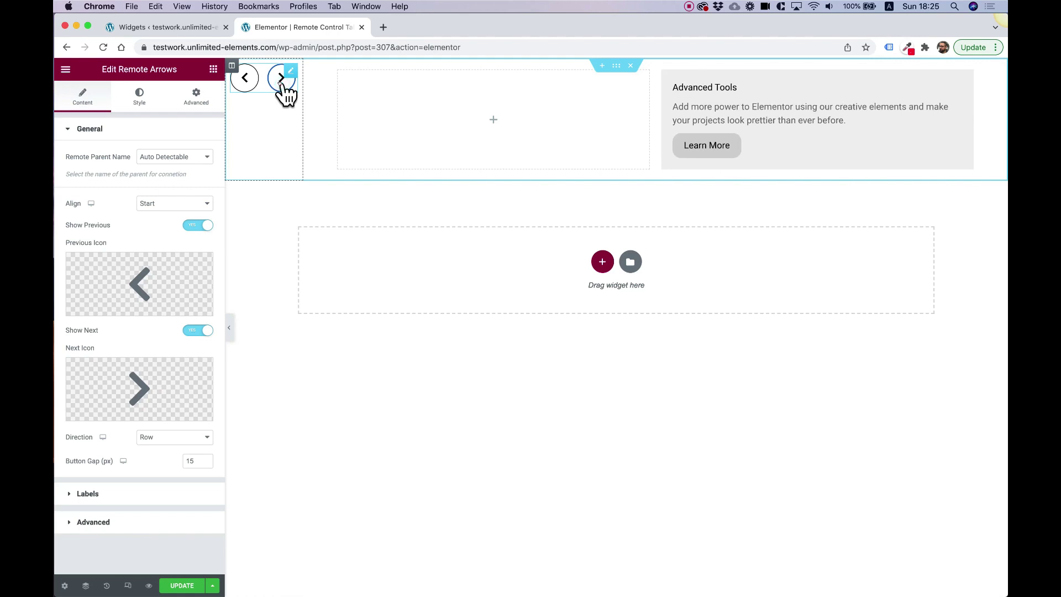
left_click(249, 83)
left_click(281, 83)
left_click(281, 83)
left_click(246, 82)
left_click(276, 82)
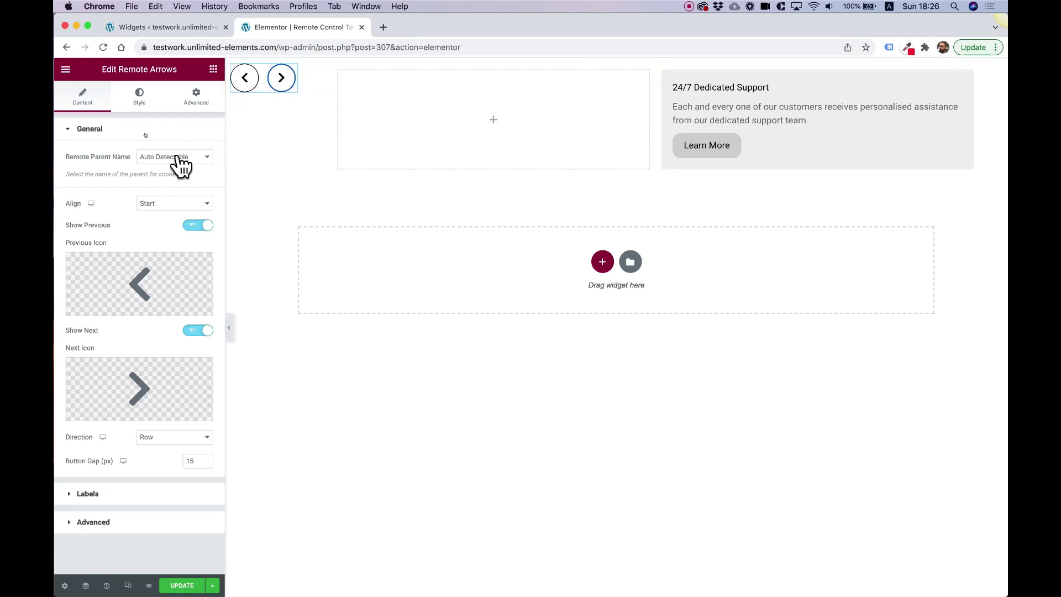
Step: Search the widgets for "remote" and add Remote Tabs to the inner section's empty first column
left_click(213, 70)
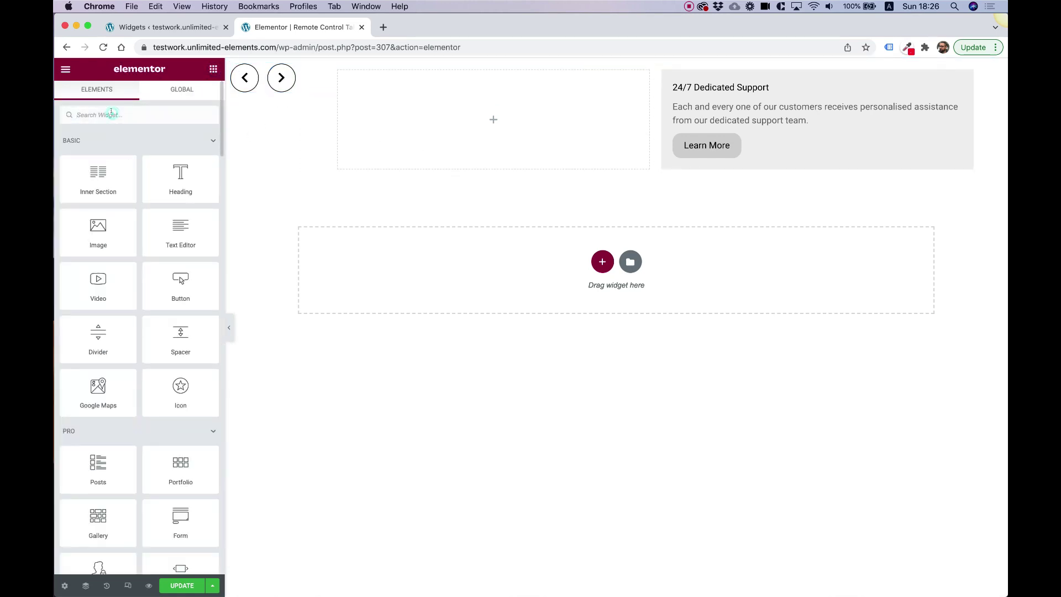
type("re")
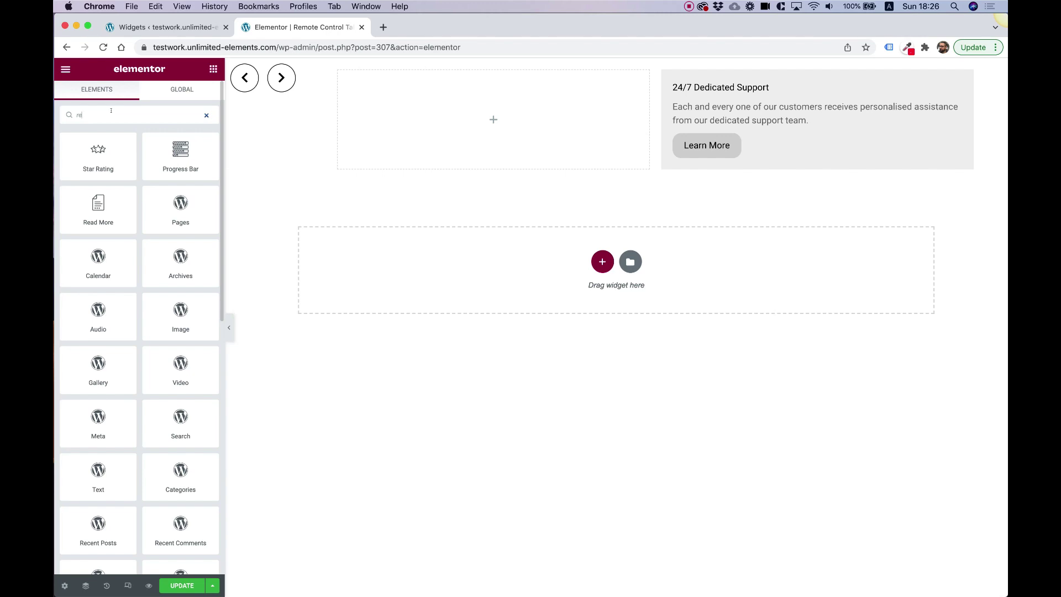
type("mote")
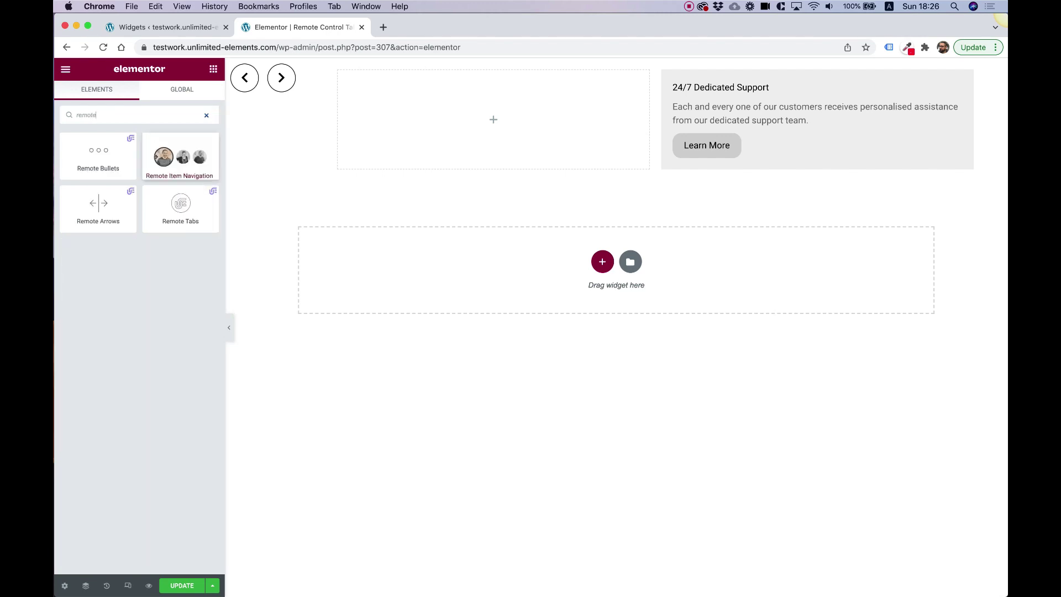
left_click_drag(180, 203, 499, 124)
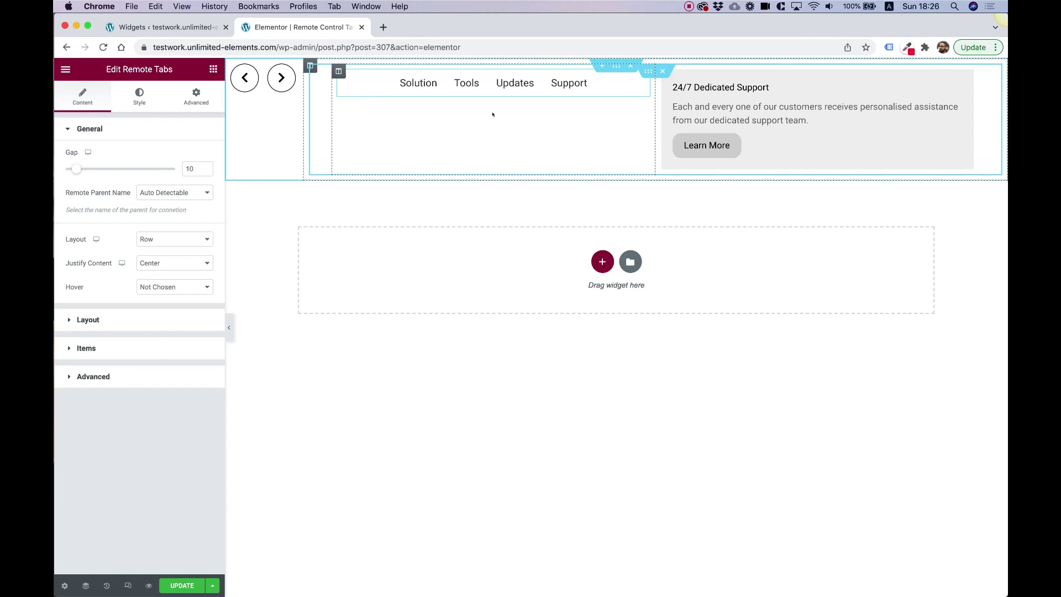
Step: Test the Solution, Tools, Updates and Support tabs to check that each one switches the carousel slide
left_click(469, 86)
left_click(418, 84)
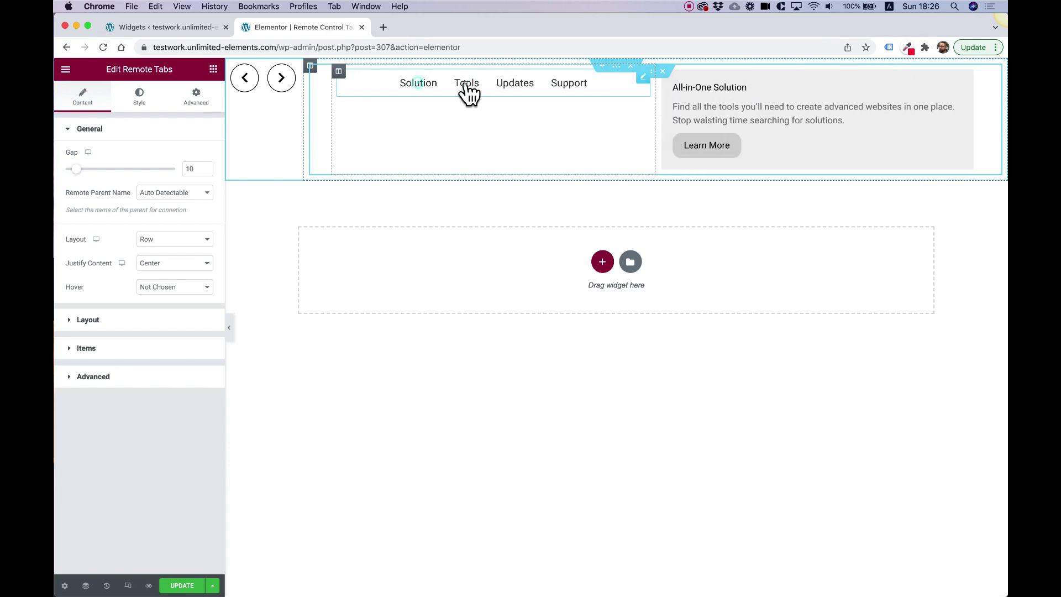
left_click(465, 91)
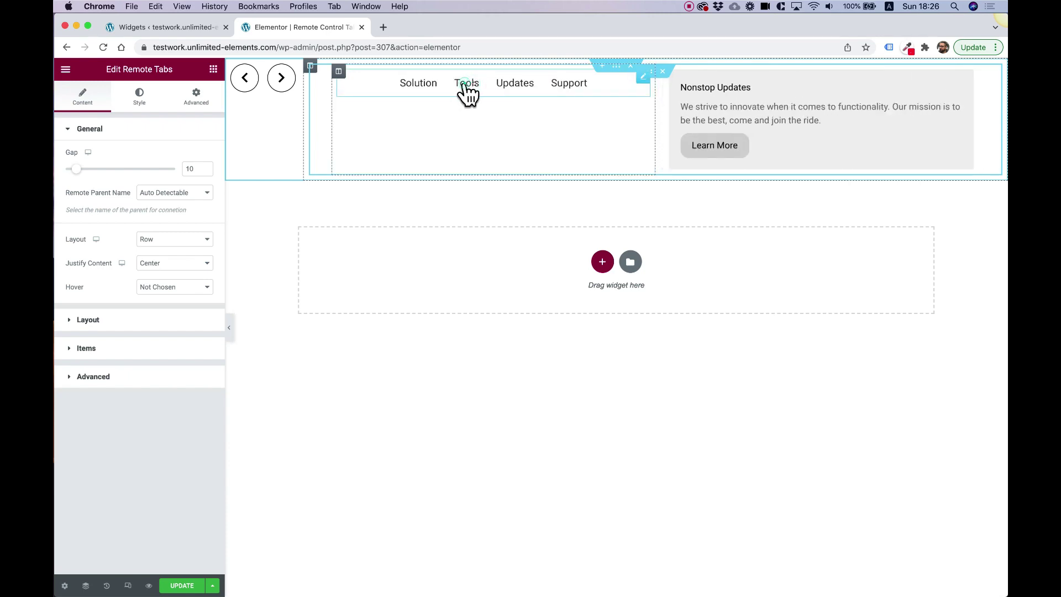
left_click(509, 91)
left_click(569, 98)
left_click(515, 94)
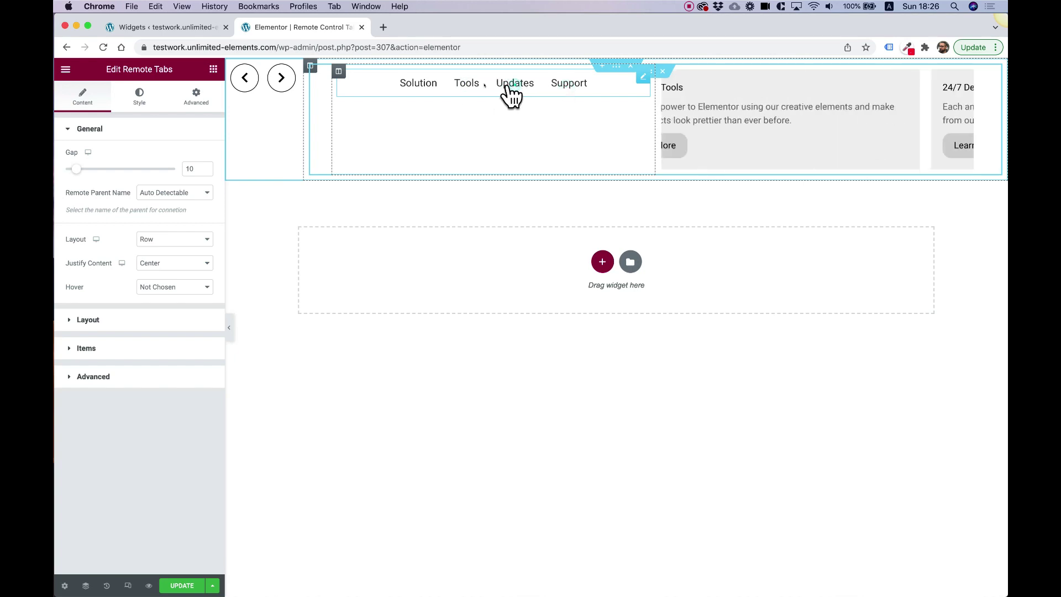
left_click(467, 91)
left_click(419, 93)
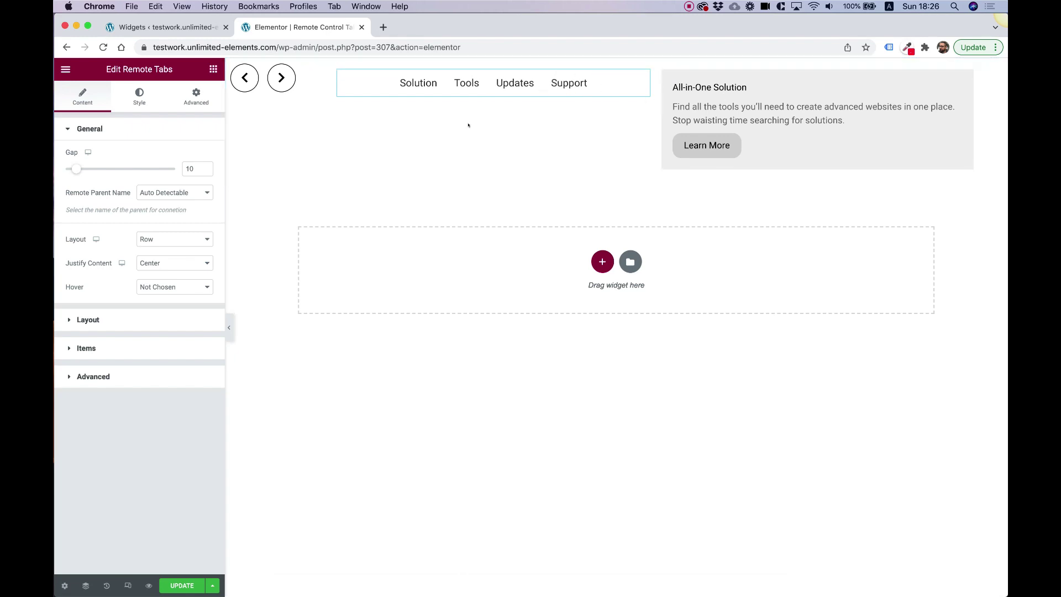
Step: Delete the Support item from the Remote Tabs and the 24/7 Dedicated Support item from the Content Carousel
left_click(99, 348)
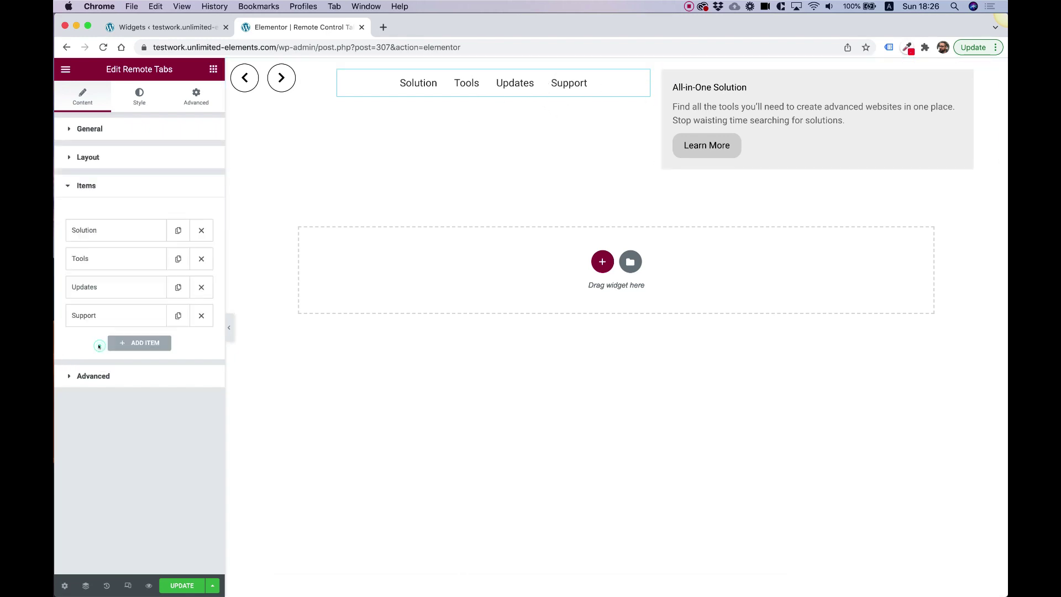
left_click(201, 316)
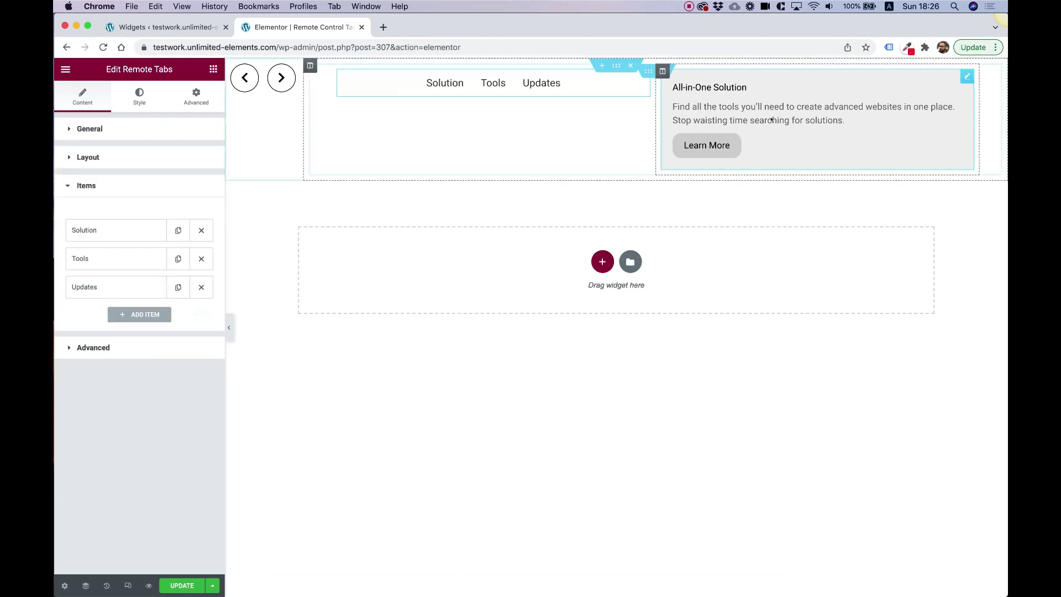
left_click(774, 127)
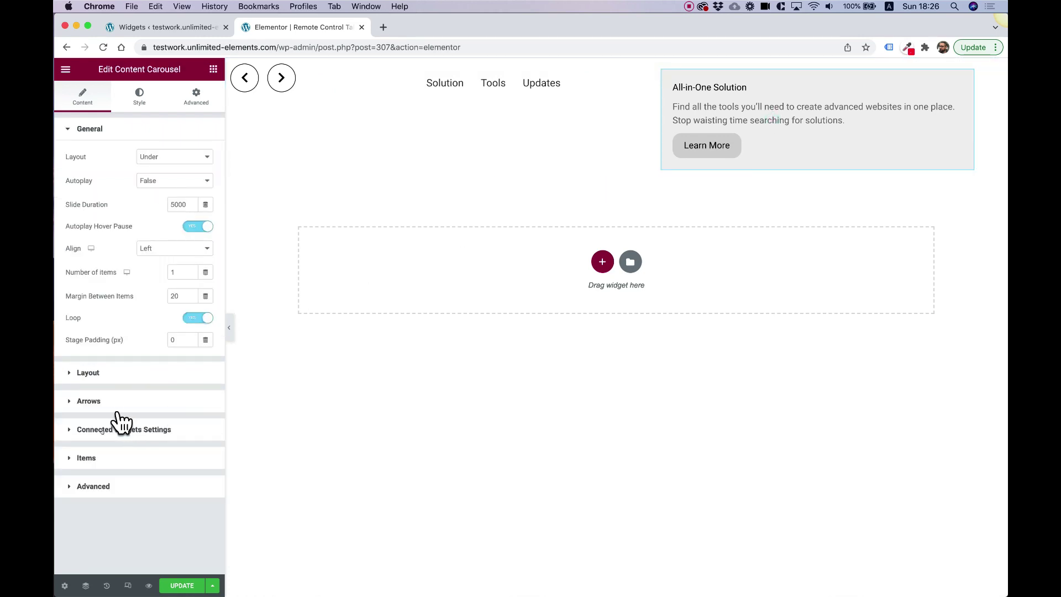
left_click(96, 459)
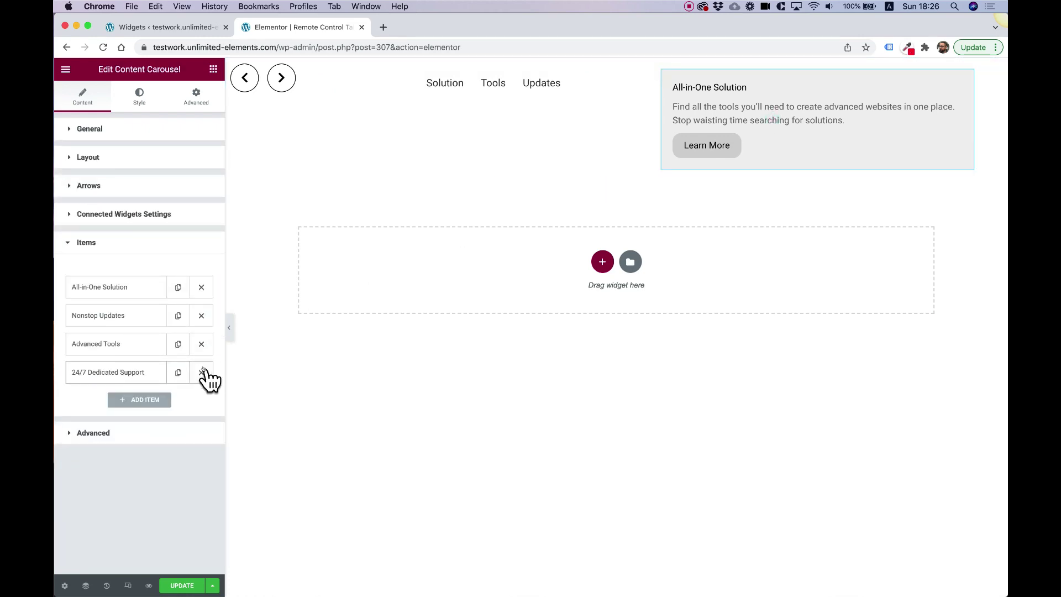
left_click(202, 373)
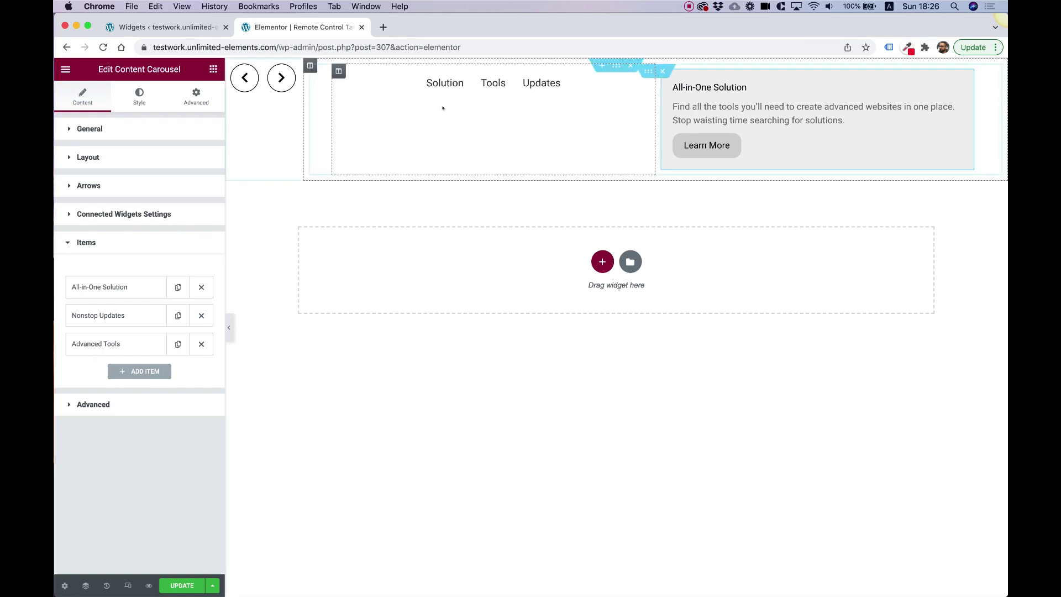
Step: Set the Remote Tabs layout to Column and check the stacked tabs by switching to Solution
left_click(492, 86)
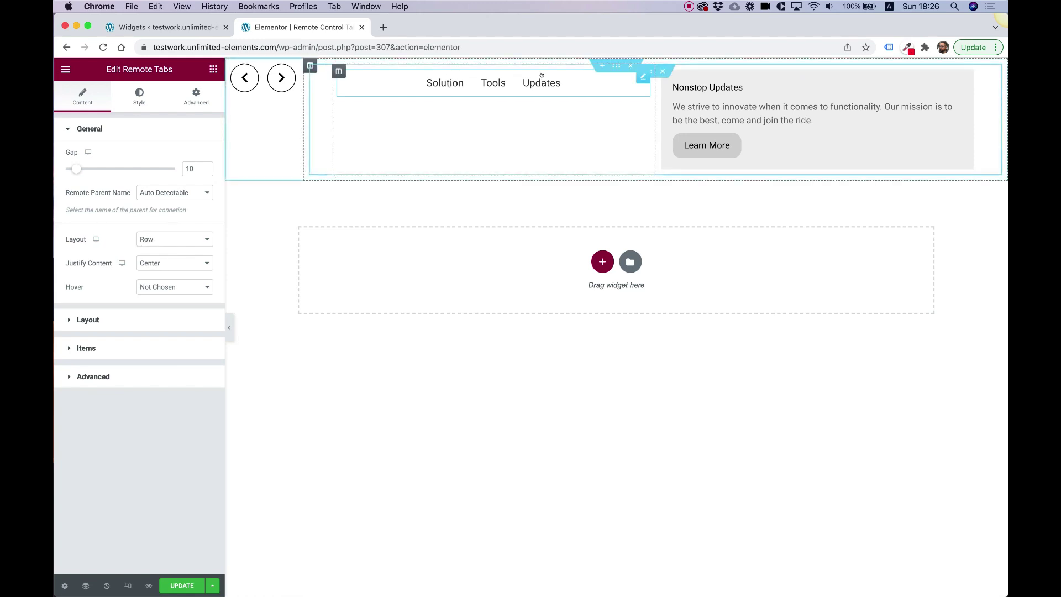
left_click(173, 242)
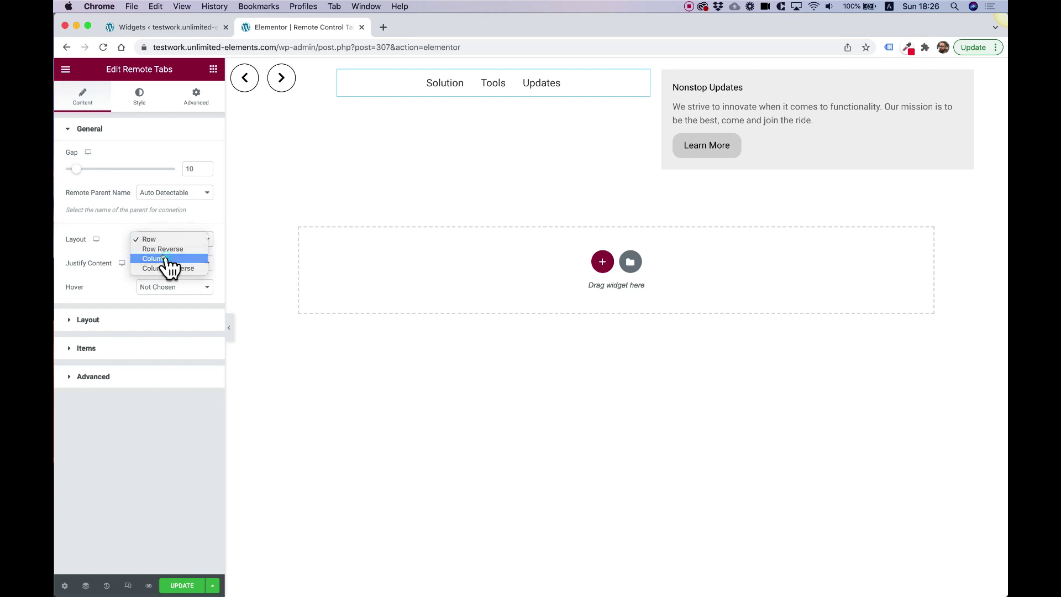
left_click(164, 258)
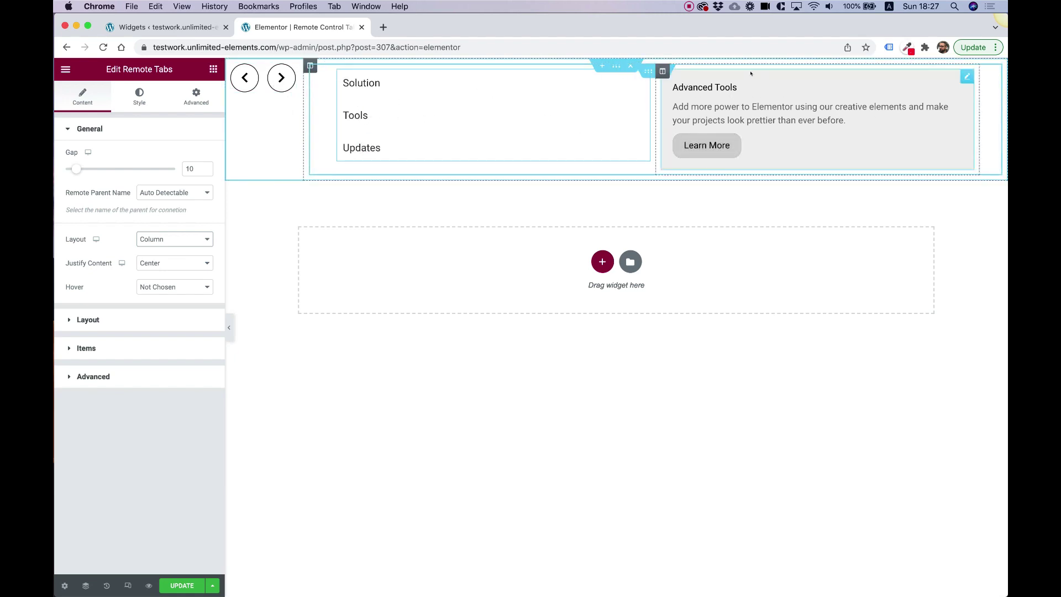
left_click(346, 88)
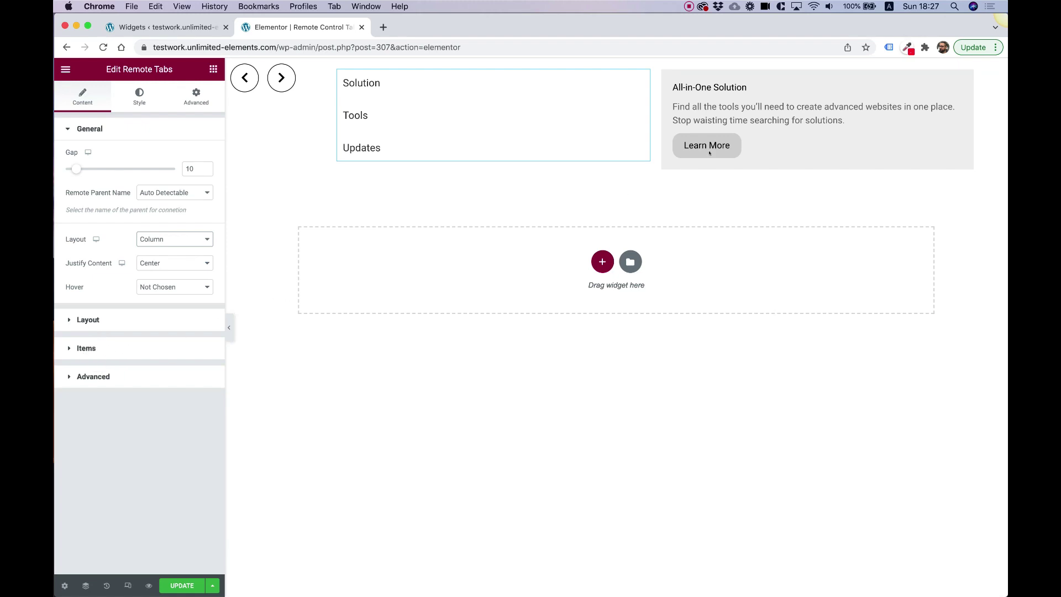
Step: Copy the title "All-in-One Solution" from the carousel's first item into the title of the Solution tab
left_click(749, 108)
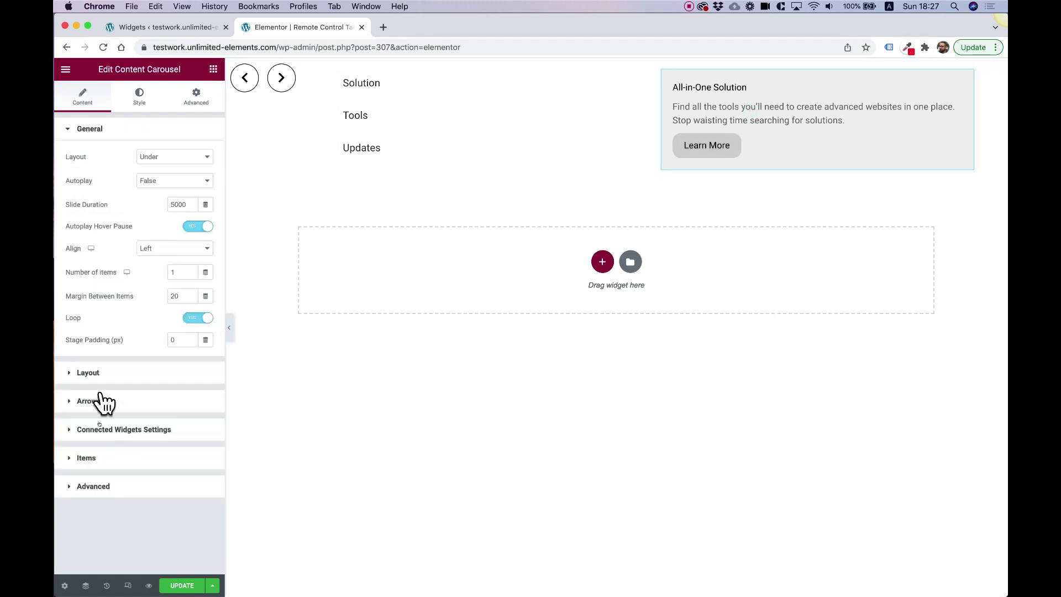
left_click(101, 450)
left_click(120, 289)
left_click(162, 315)
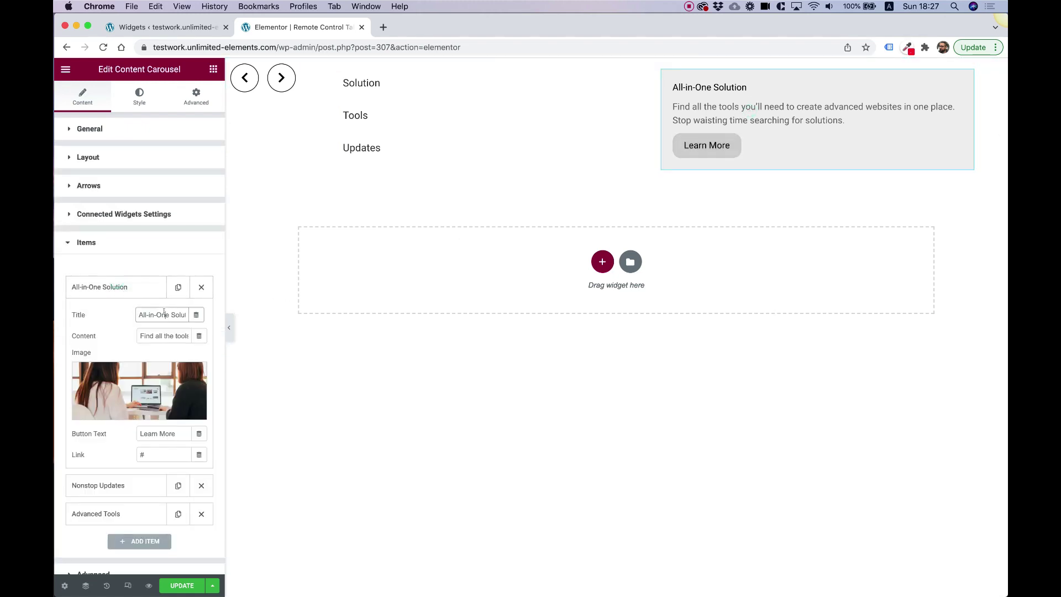
key("super+a")
key("super+c")
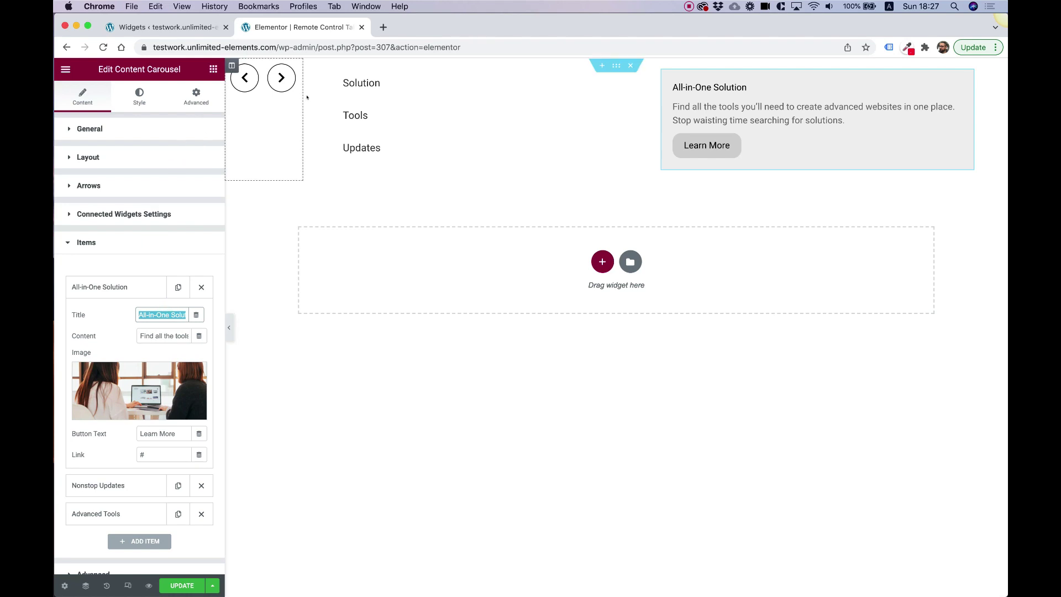
left_click(409, 121)
left_click(103, 354)
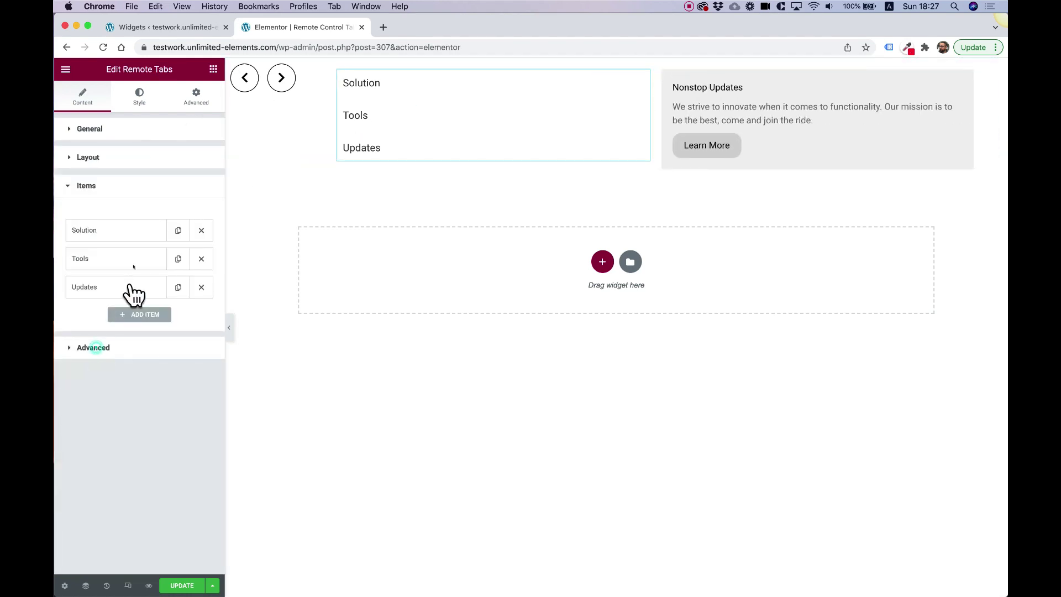
left_click(117, 233)
key("super+v")
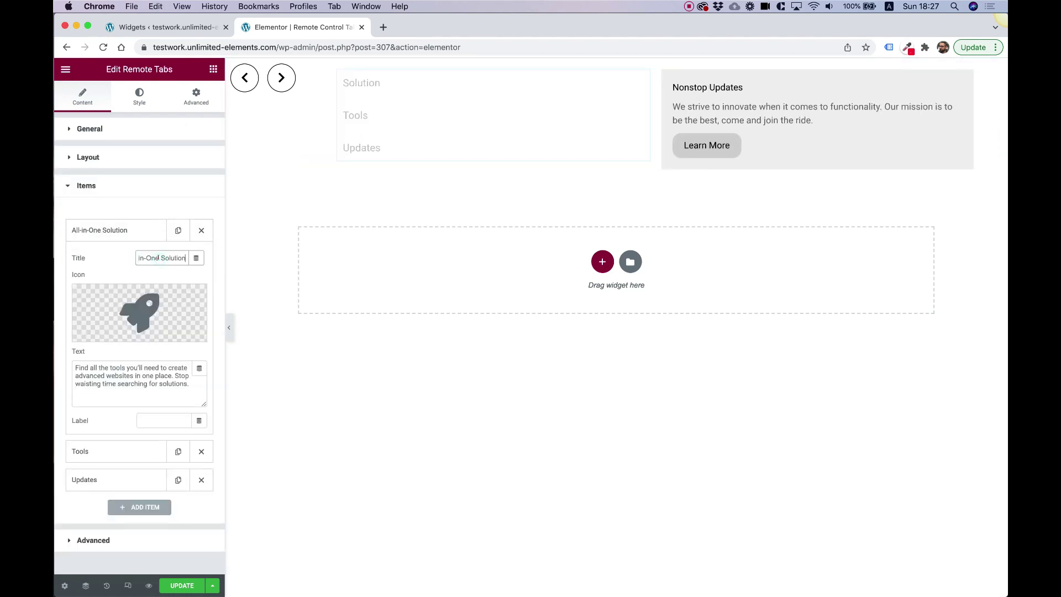
Step: Copy the title "Nonstop Updates" from the Content Carousel's second item into the title of the Tools tab
left_click(770, 105)
left_click(97, 460)
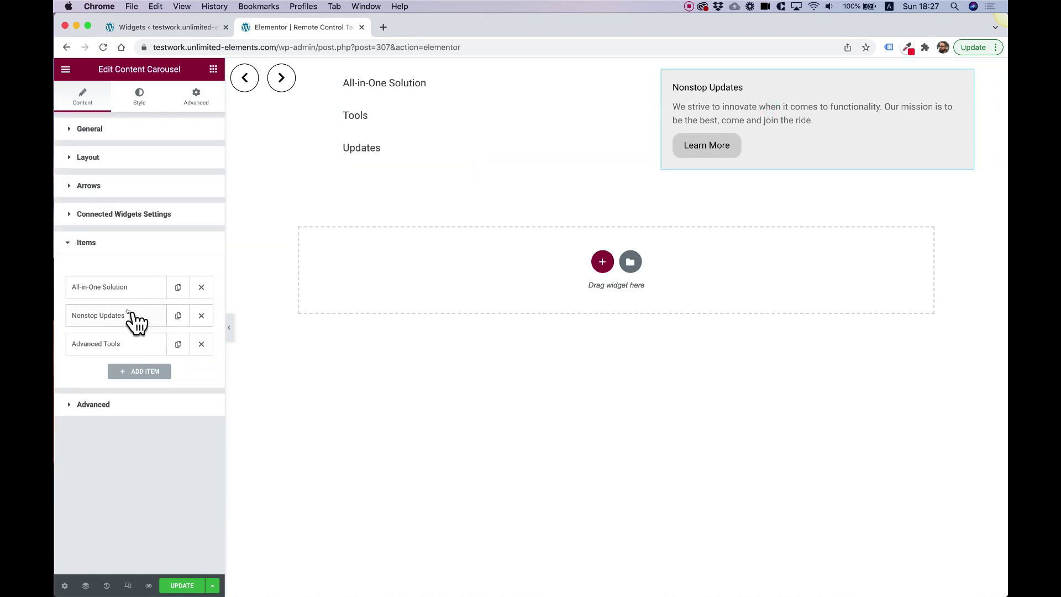
left_click(131, 314)
triple_click(162, 344)
key("super+c")
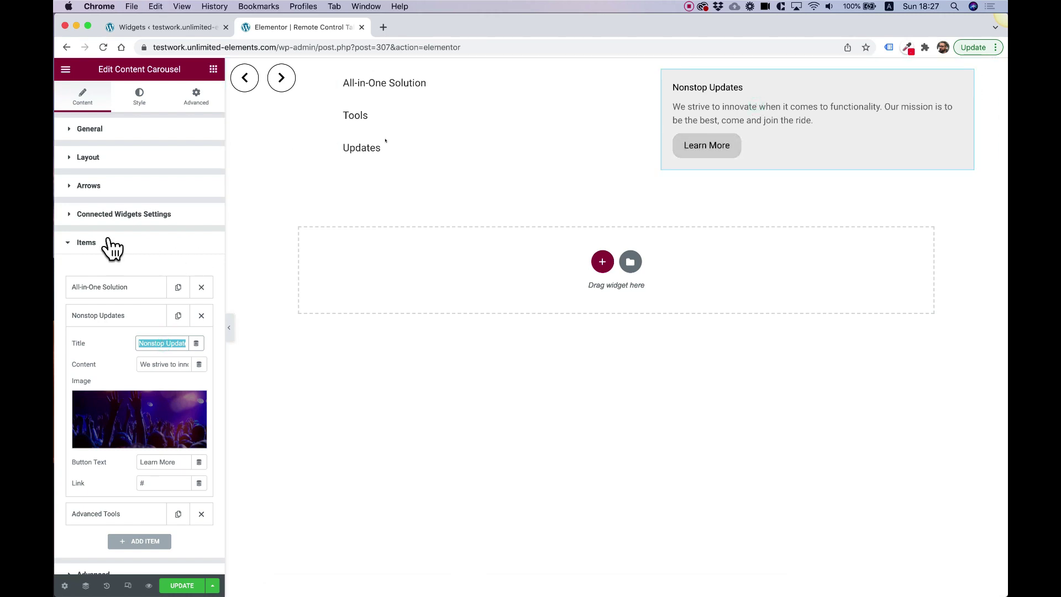
left_click(443, 148)
left_click(95, 349)
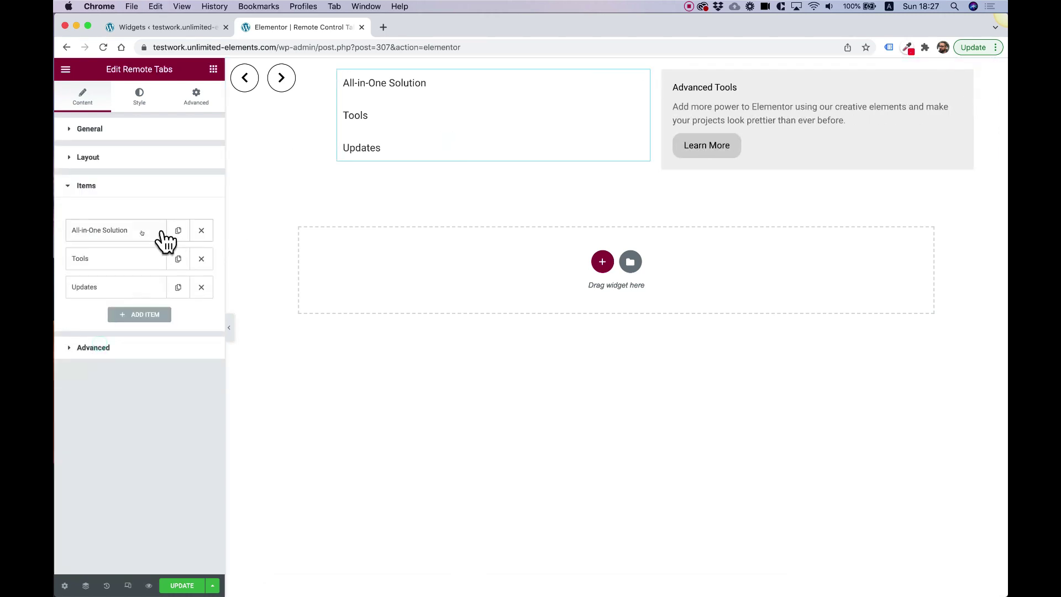
left_click(123, 262)
double_click(154, 286)
key("super+v")
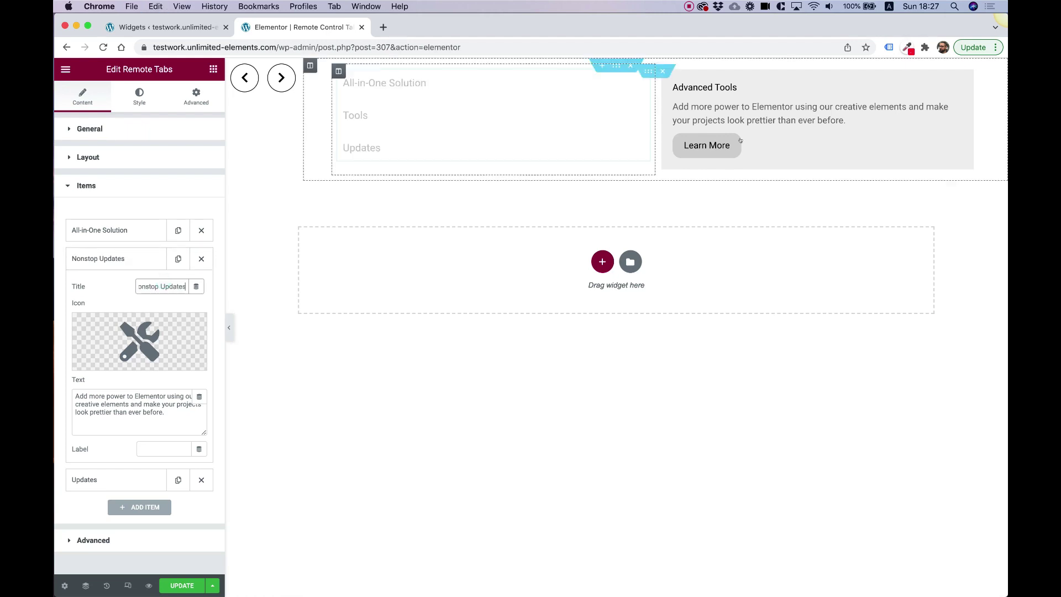
Step: Copy the title "Advanced Tools" from the Content Carousel's third item into the title of the Updates tab
left_click(791, 112)
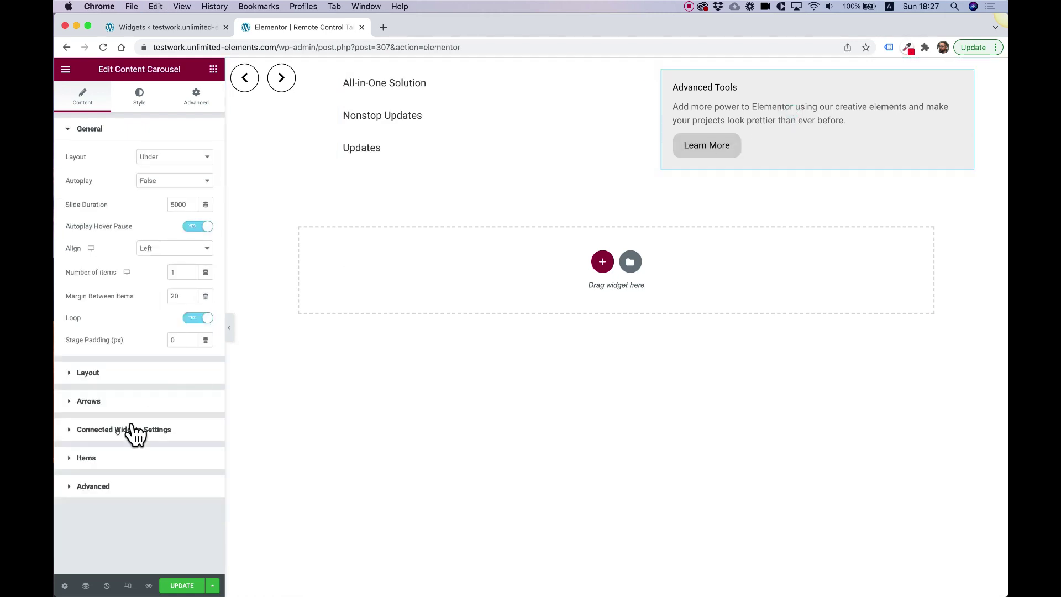
left_click(135, 458)
left_click(152, 346)
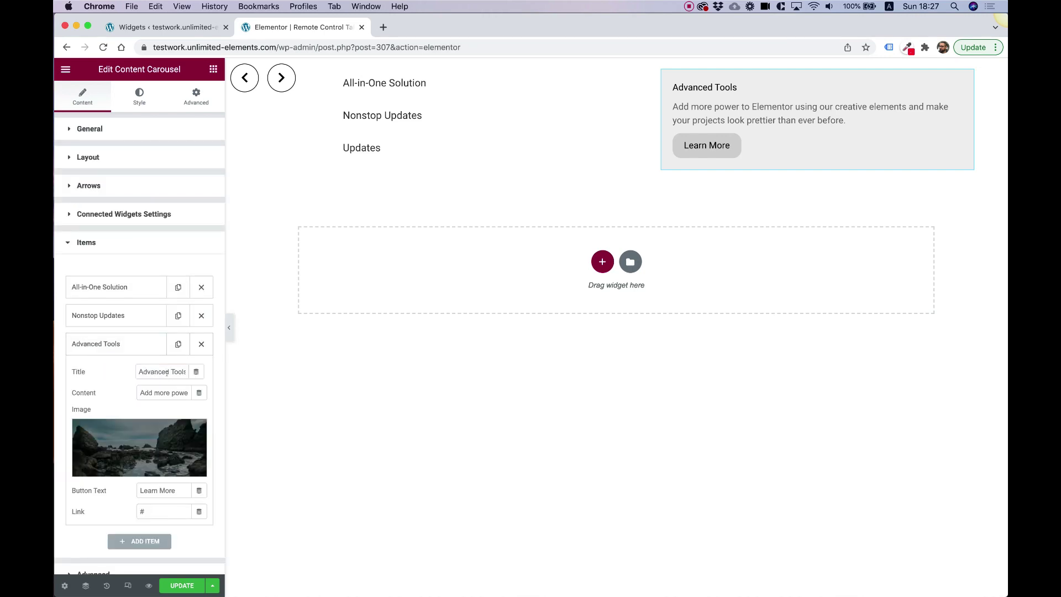
left_click(367, 150)
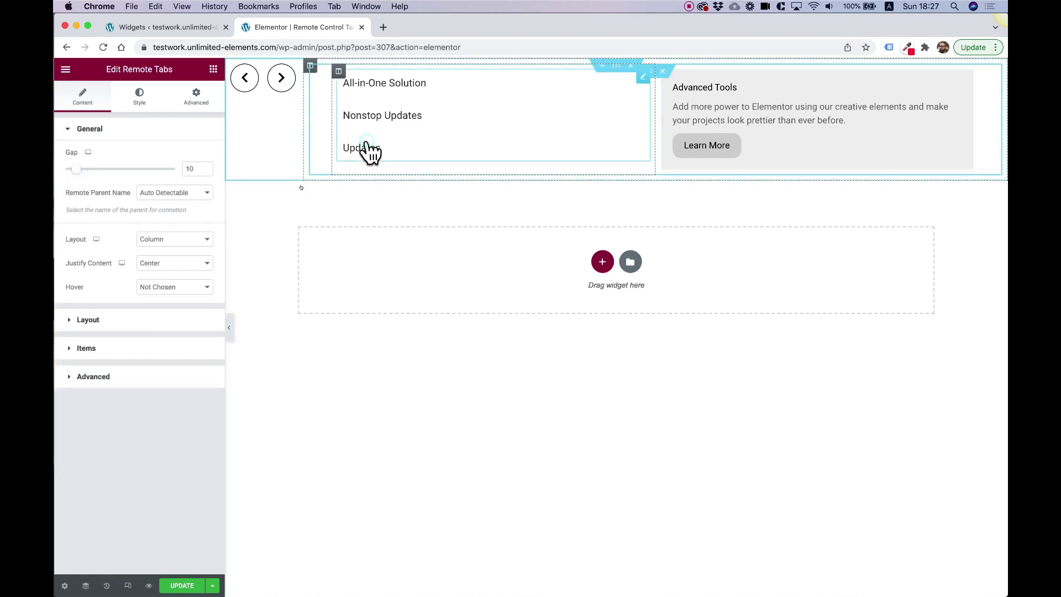
left_click(96, 347)
left_click(111, 292)
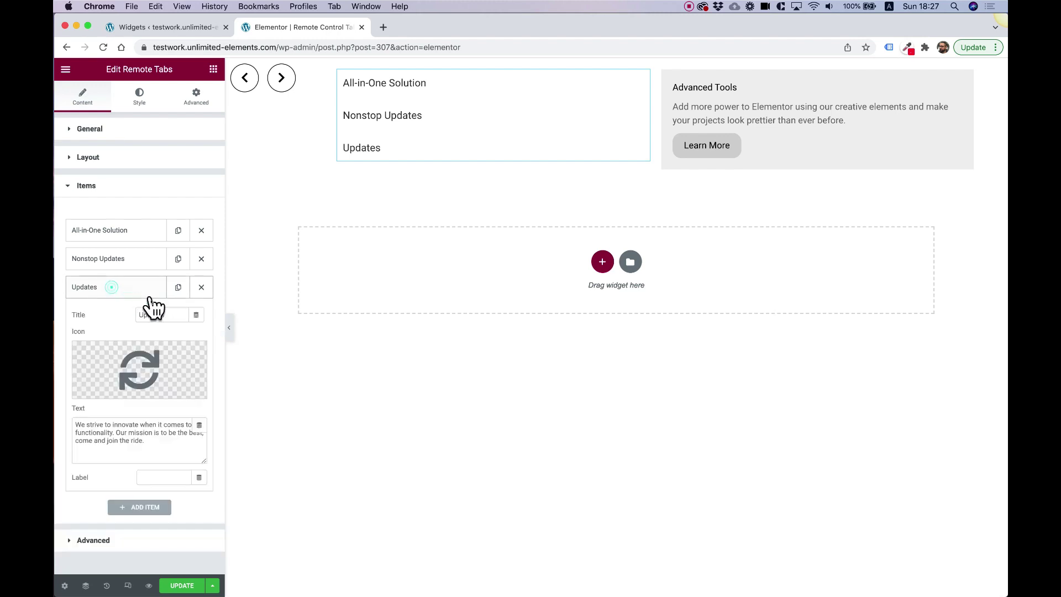
double_click(159, 314)
type("Advanced Tools")
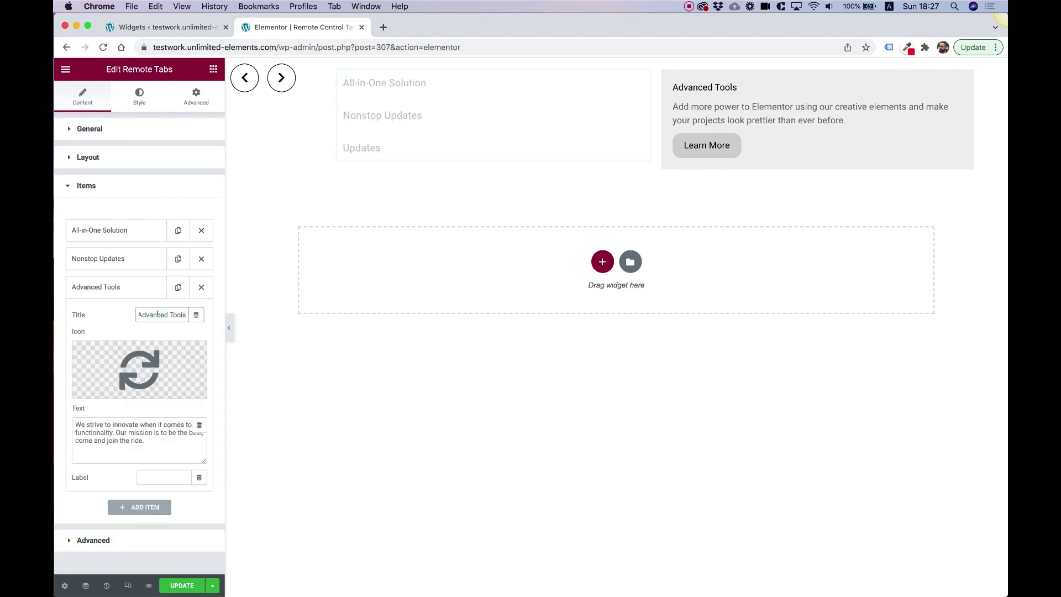
Step: Switch between the Nonstop Updates, Advanced Tools and All-in-One Solution tabs to check that each matches its carousel slide
left_click(384, 117)
left_click(379, 144)
left_click(382, 117)
left_click(381, 88)
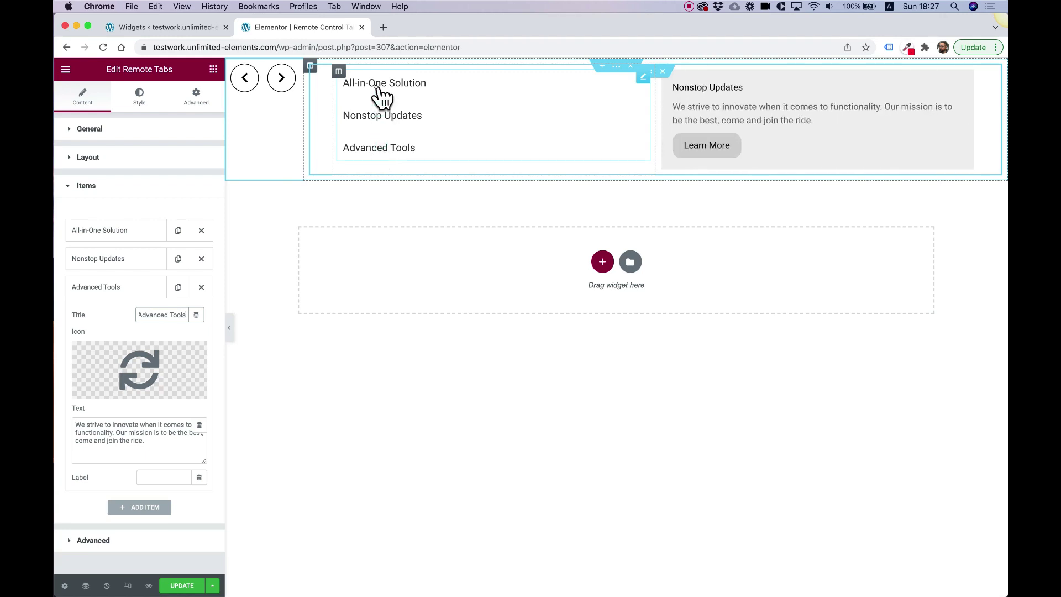
Step: Turn off the title display in the Content Carousel's layout settings
left_click(698, 94)
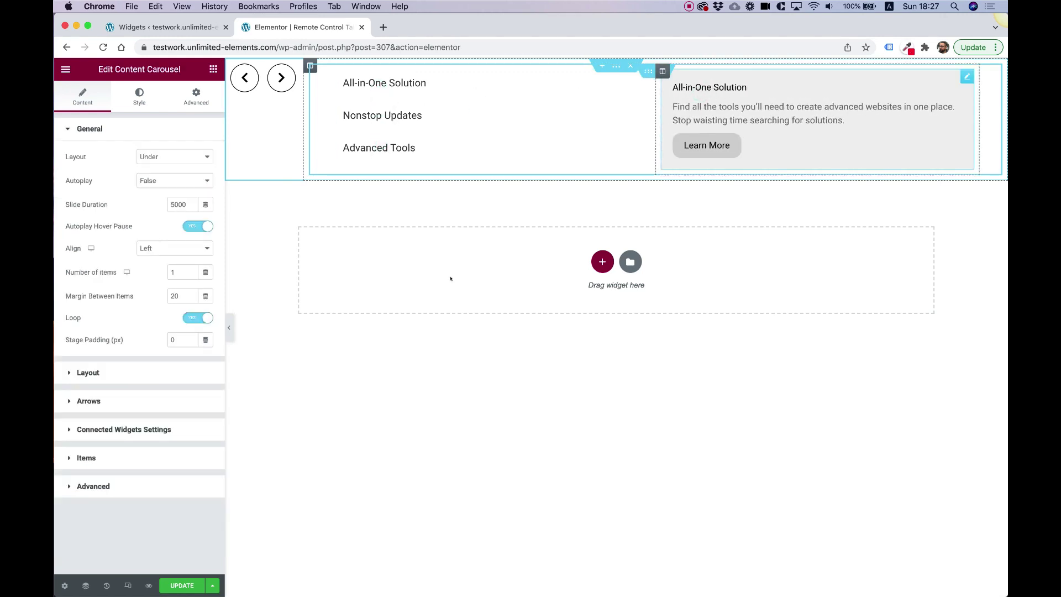
left_click(95, 373)
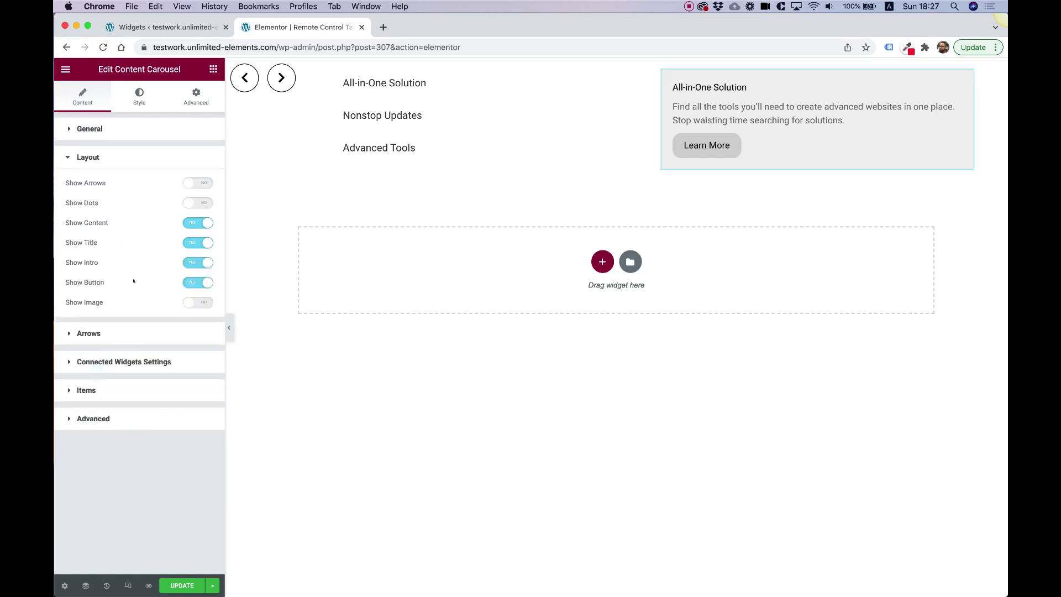
left_click(197, 244)
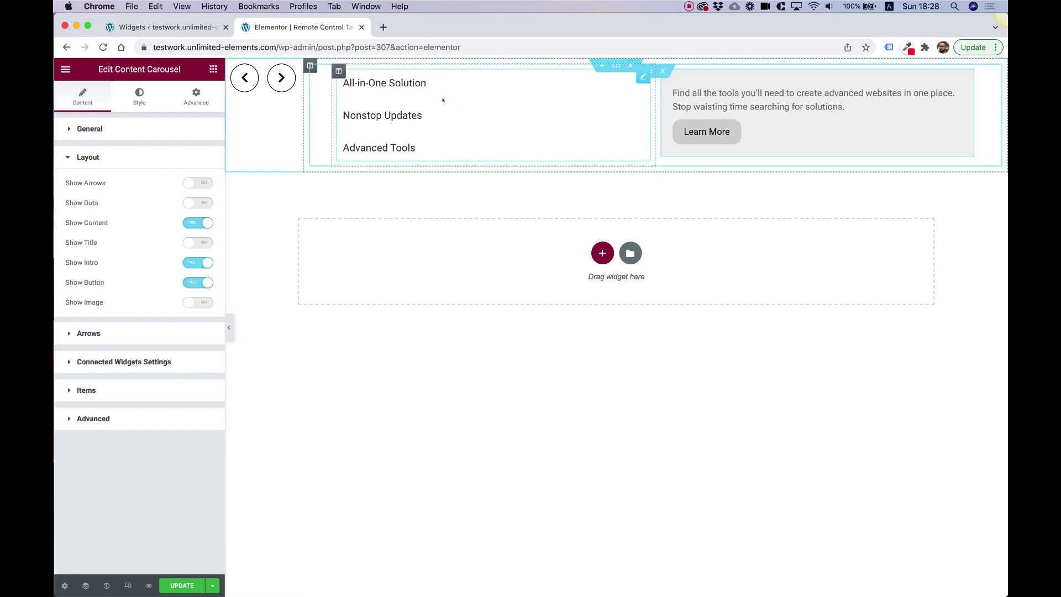
Step: Switch through the three remote tabs to check the carousel slides without their titles
left_click(394, 110)
left_click(389, 83)
left_click(386, 115)
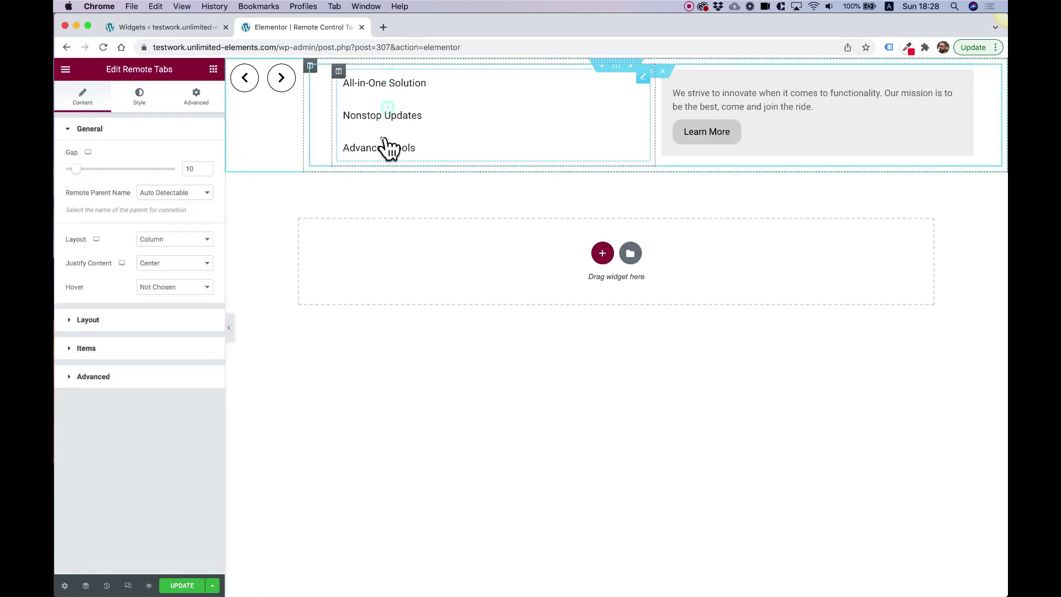
left_click(384, 145)
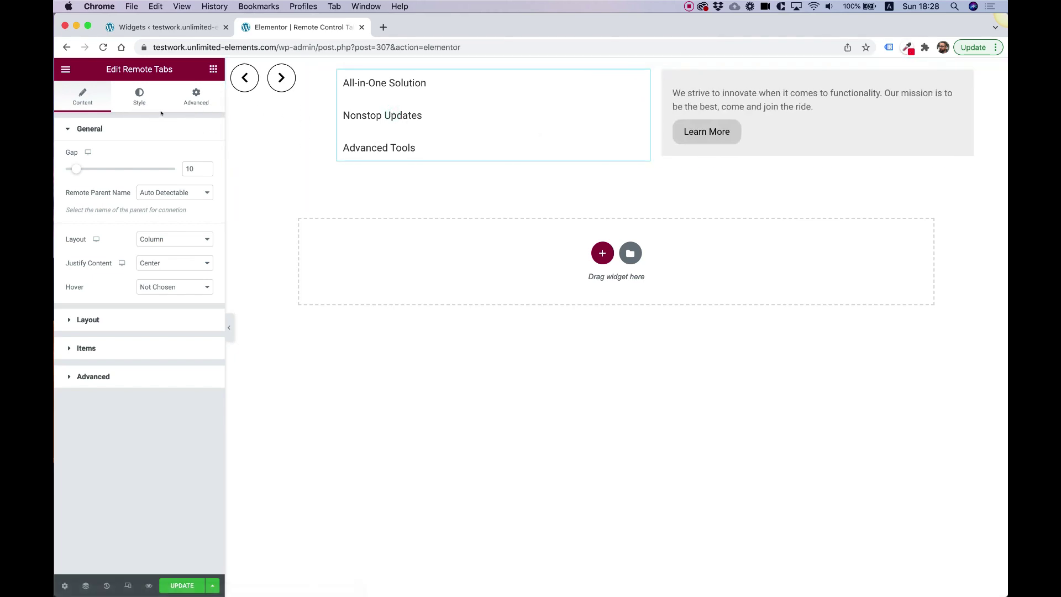
Step: Set the Remote Tabs title typography to a font size of 51 px
left_click(142, 97)
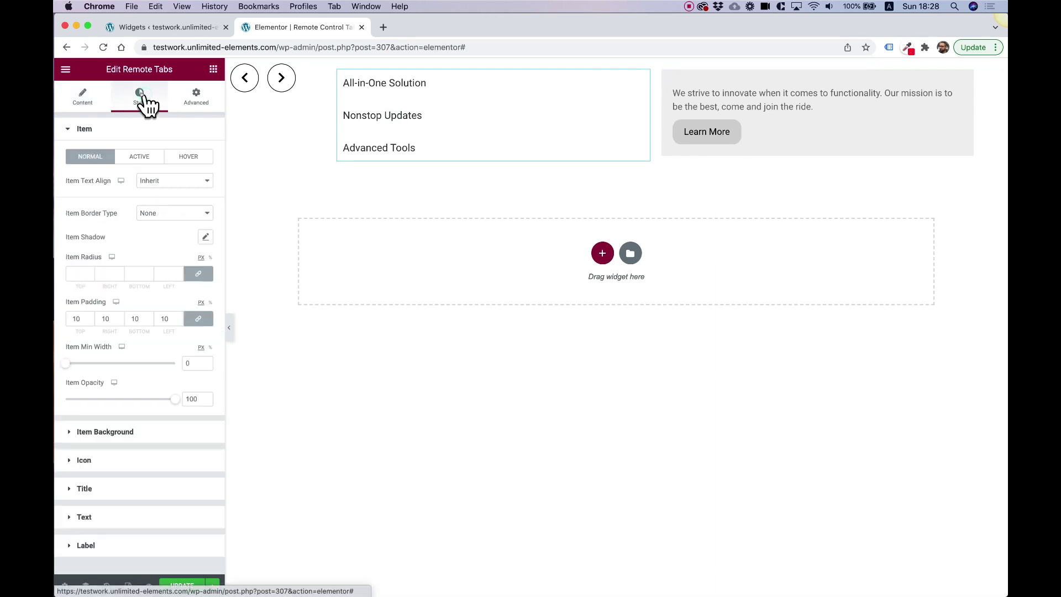
left_click(99, 488)
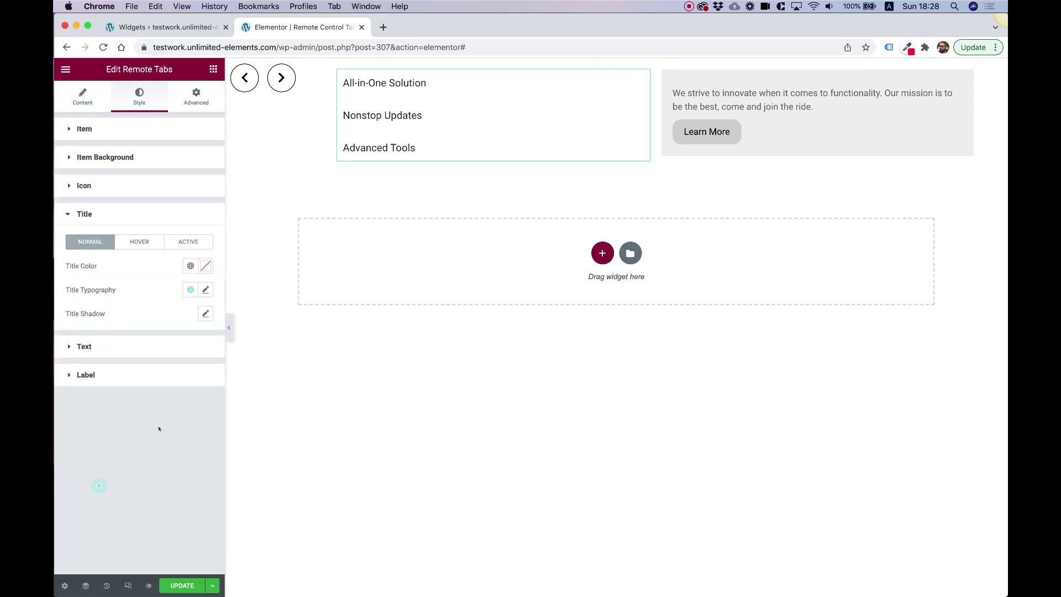
left_click(206, 289)
left_click_drag(74, 379, 97, 381)
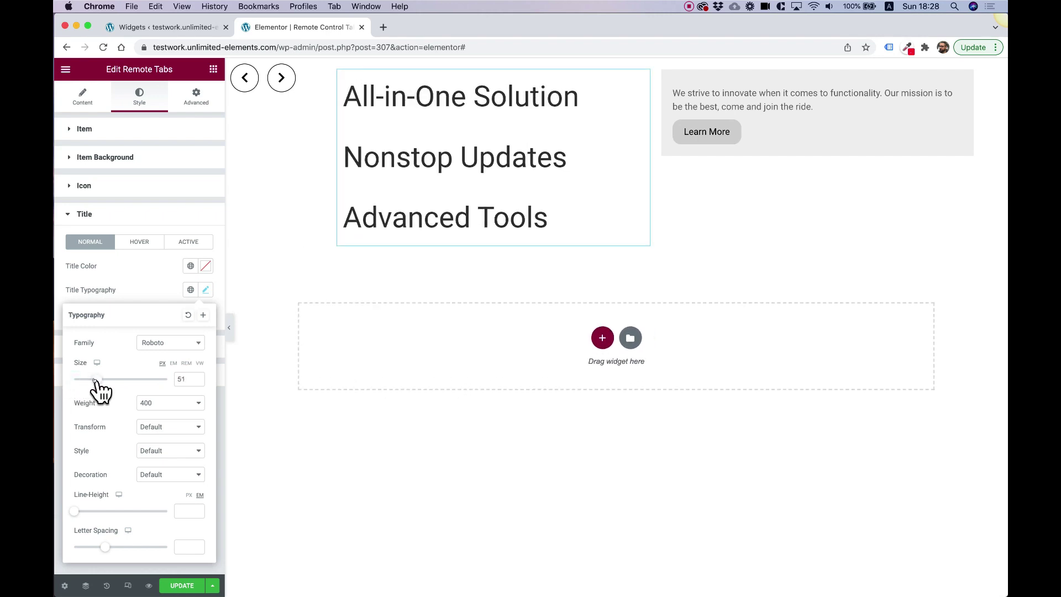
Step: Check the enlarged tabs by switching to Advanced Tools, Nonstop Updates and All-in-One Solution
left_click(494, 219)
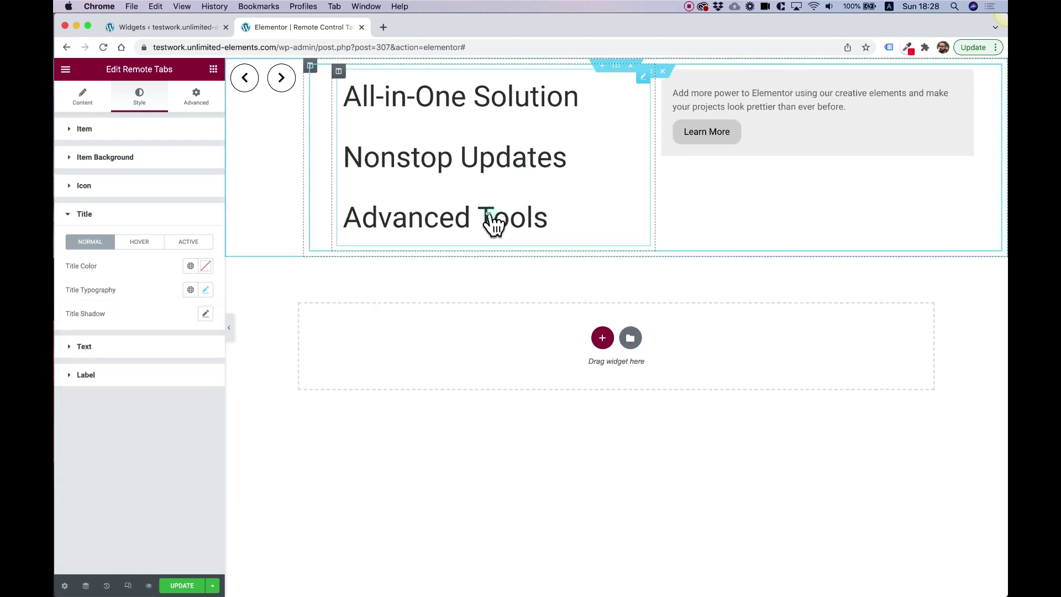
left_click(480, 158)
left_click(483, 108)
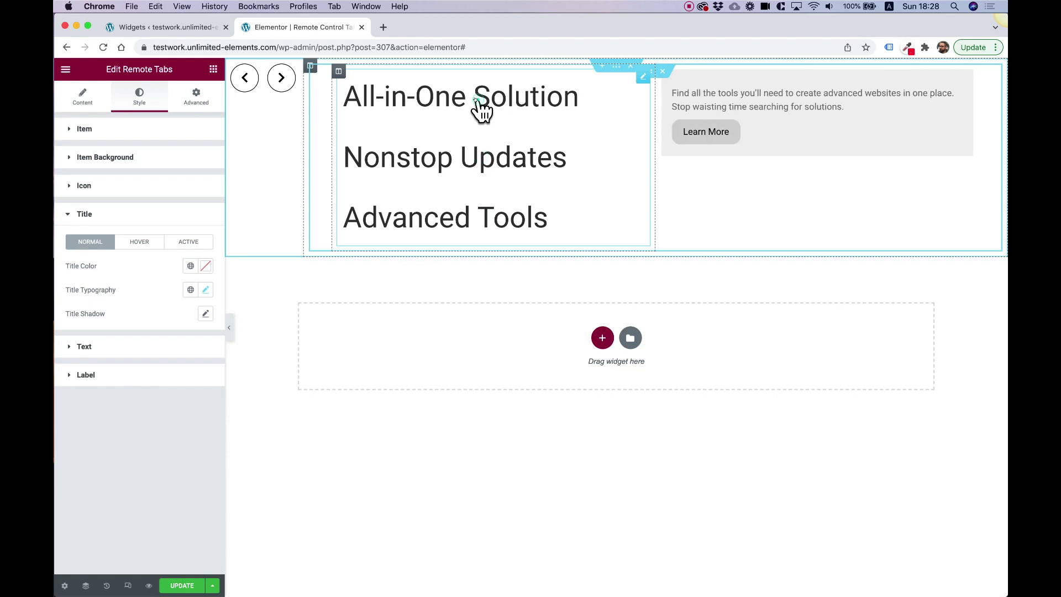
Step: Set the Remote Tabs title font weight to 700
left_click(205, 290)
left_click(167, 403)
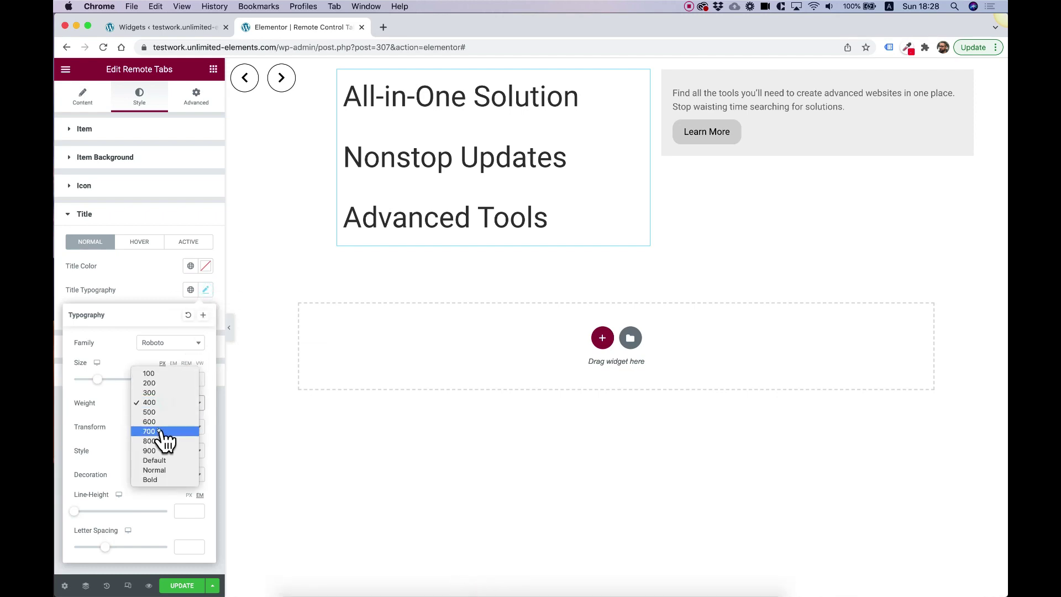
left_click(159, 433)
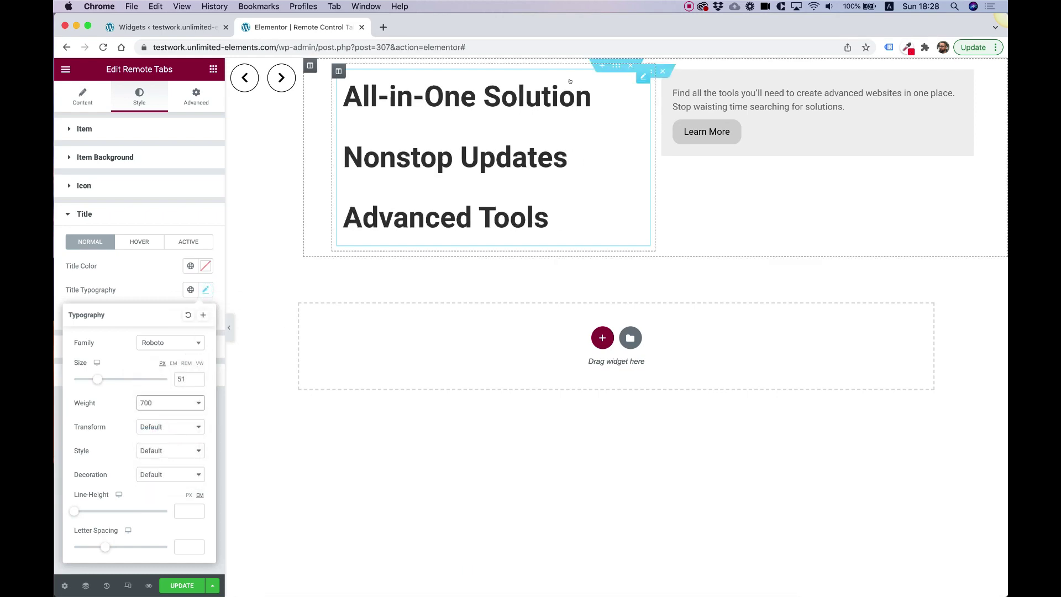
Step: Move the Remote Tabs widget out of its column and return it to the column beside the carousel
left_click_drag(481, 158, 480, 150)
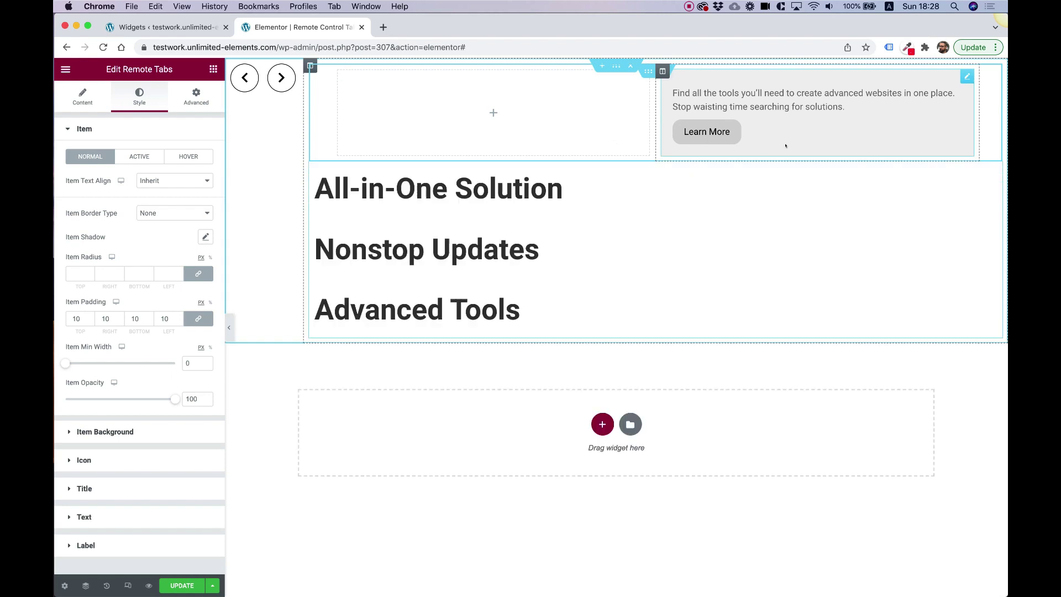
left_click_drag(995, 172, 532, 130)
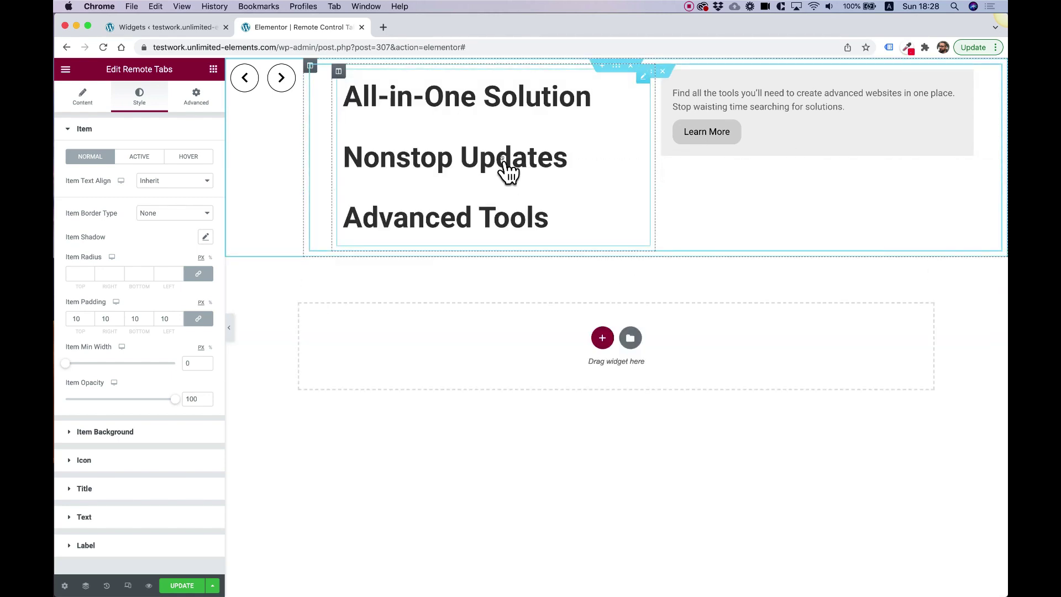
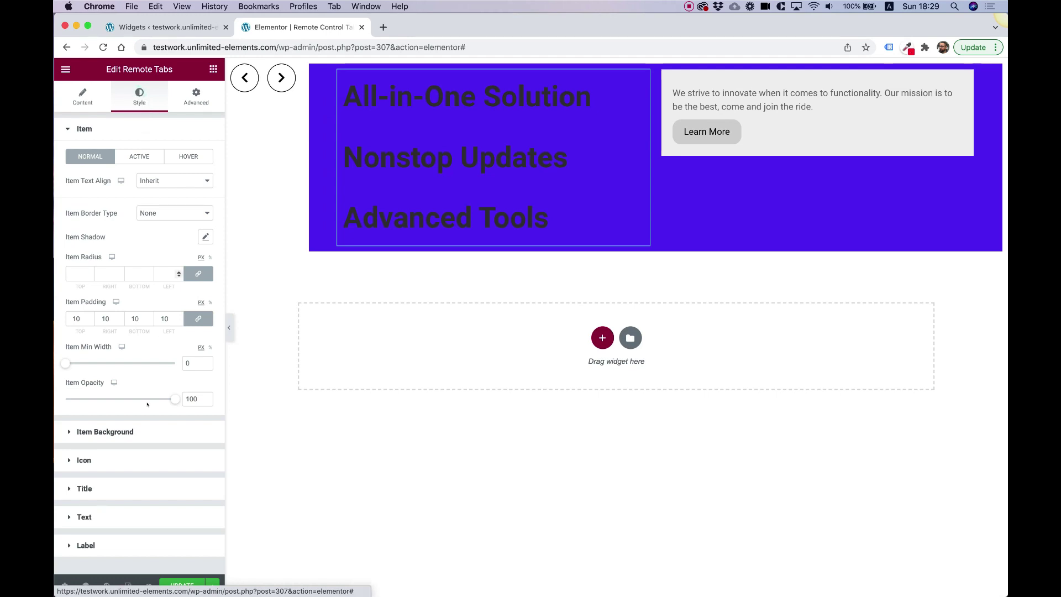
Step: Set the normal title color of the Remote Tabs to white (#FFFFFF)
left_click(106, 489)
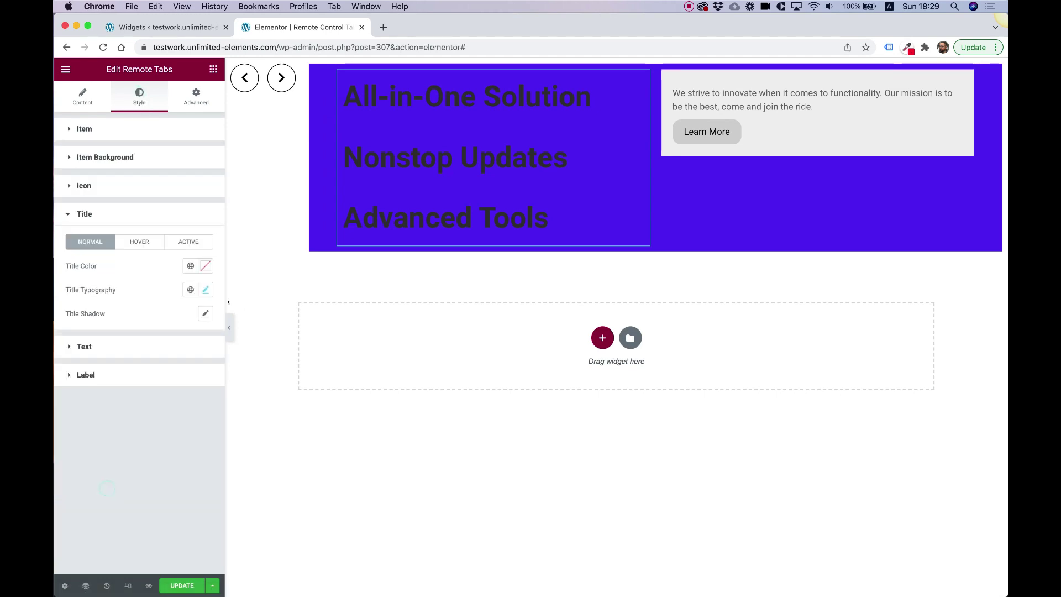
left_click(209, 268)
left_click(145, 331)
left_click(77, 308)
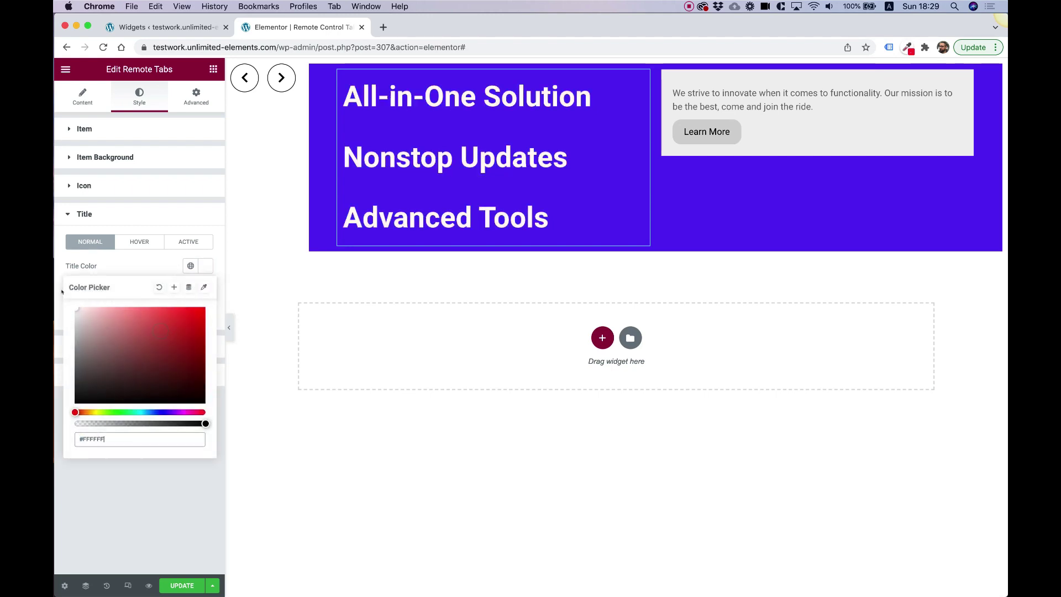
left_click(56, 262)
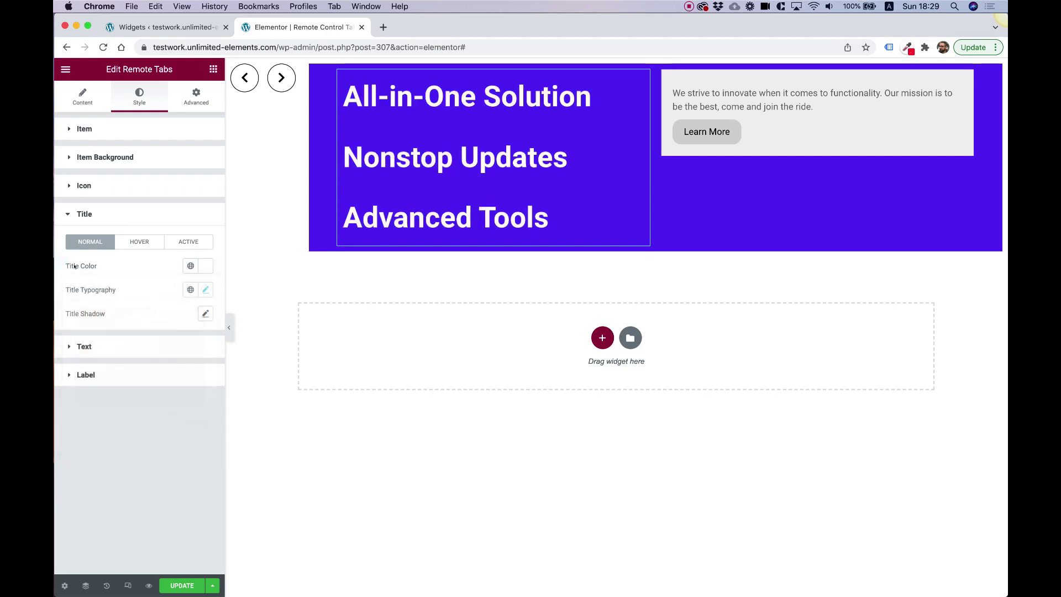
Step: Set the Remote Tabs item opacity in the normal state to 60
left_click(83, 129)
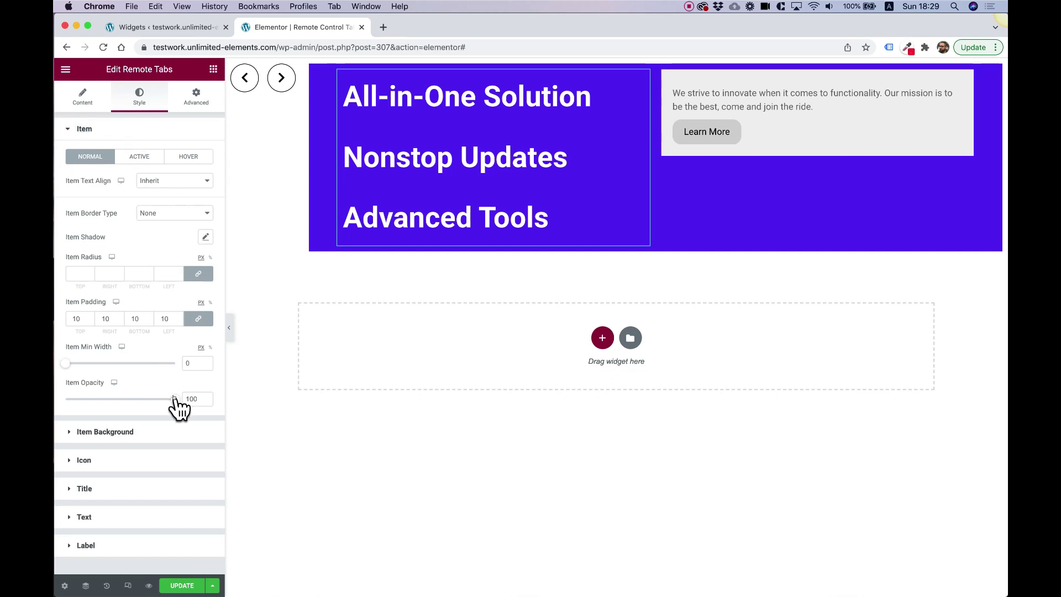
left_click(195, 398)
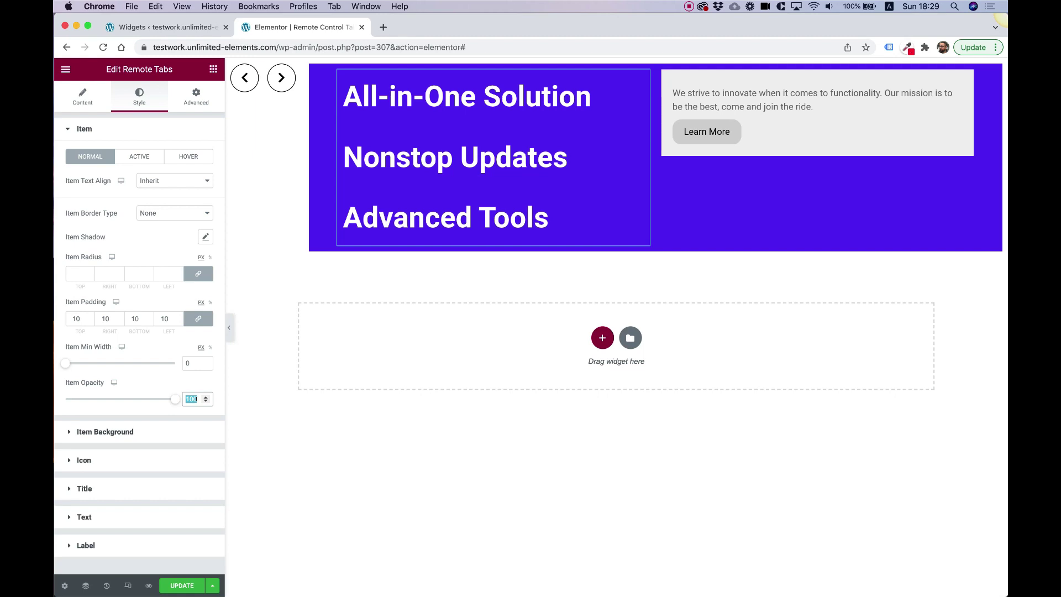
type("60")
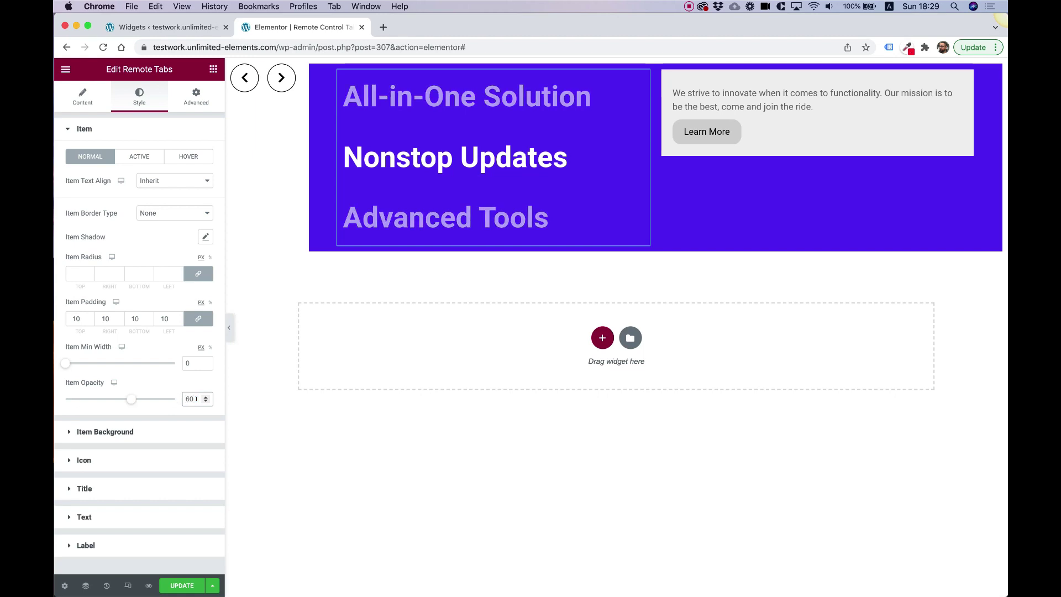
Step: Switch between the three tabs to compare the opacity of active and inactive items
left_click(541, 99)
left_click(524, 160)
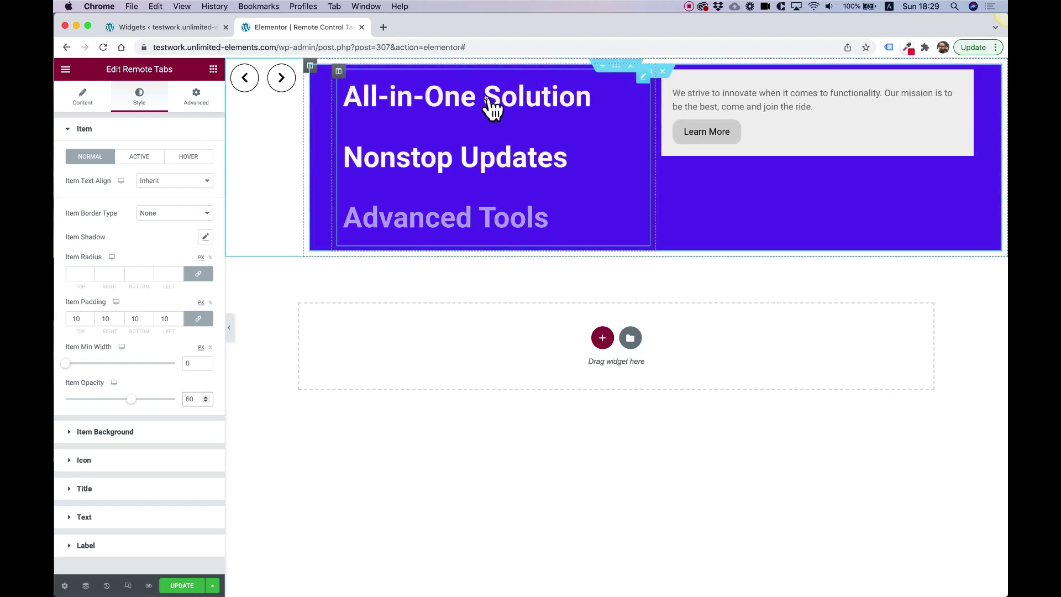
left_click(486, 218)
left_click(484, 169)
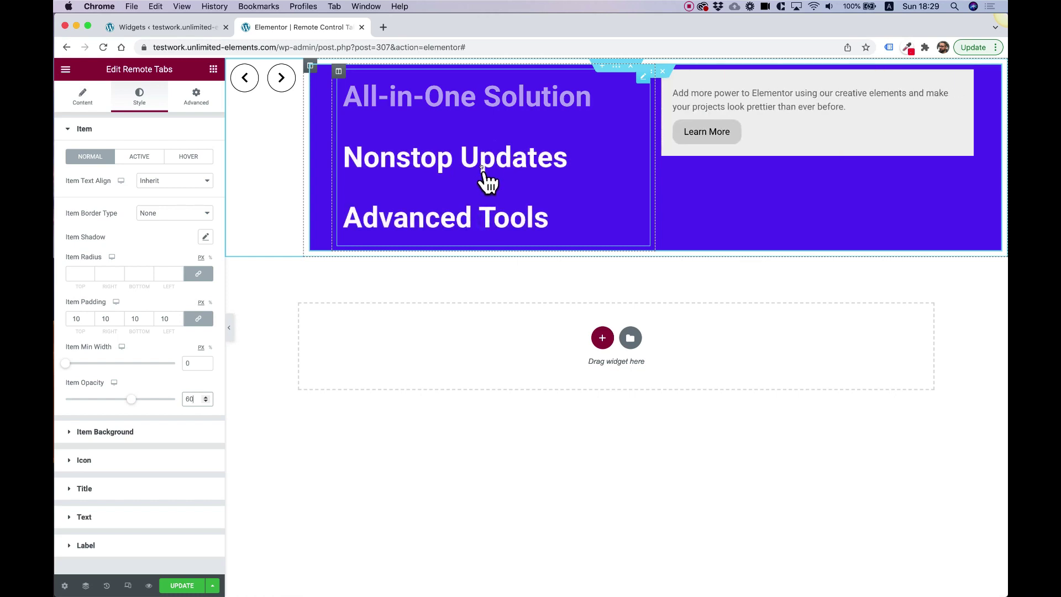
Step: Set the Remote Tabs item opacity in the hover state to 88
left_click(188, 158)
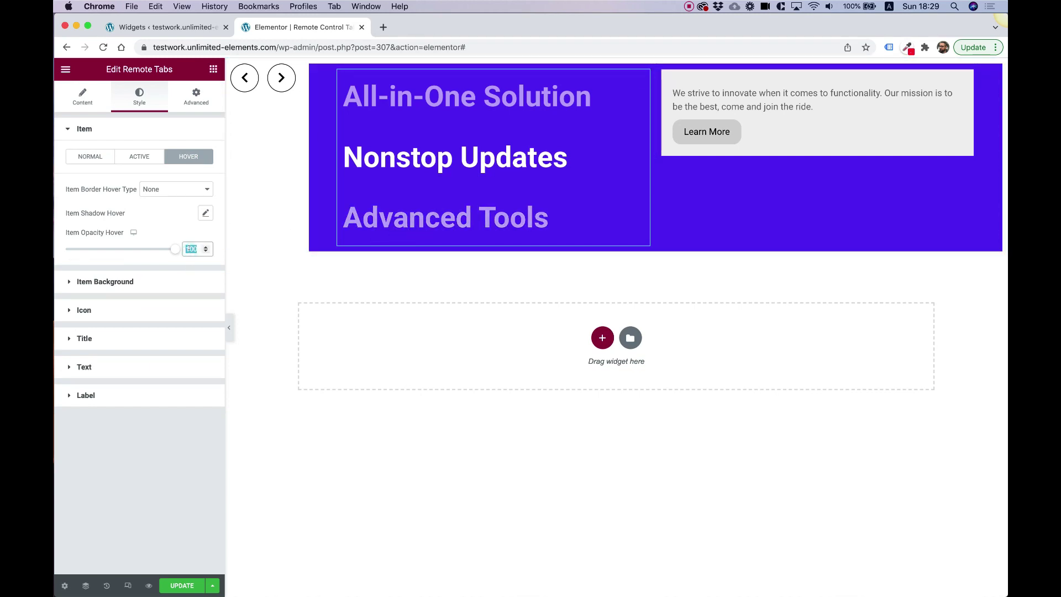
type("0")
type(".")
type("88")
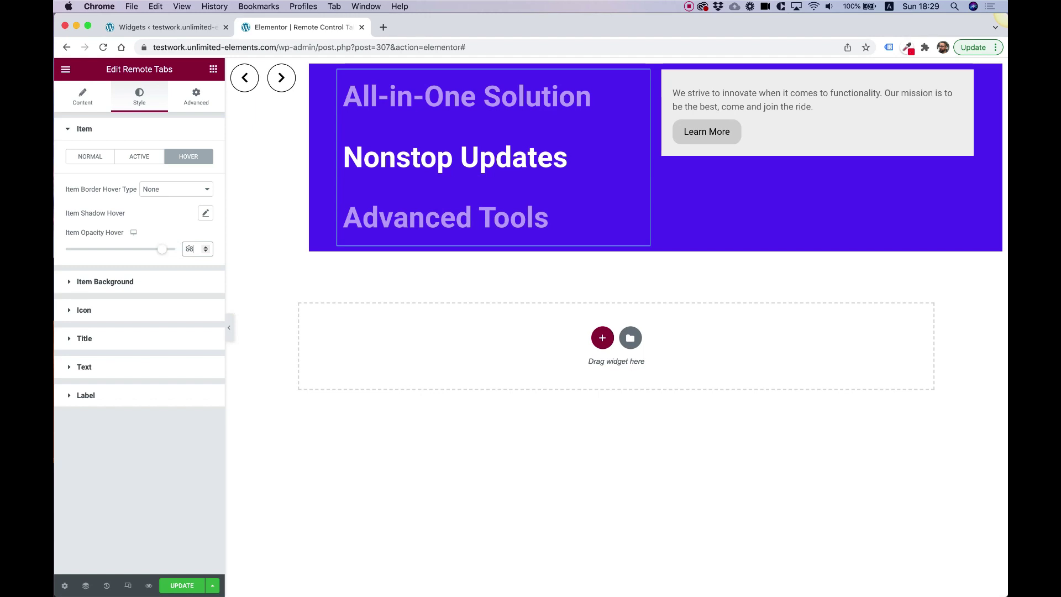
Step: Set the Remote Tabs item opacity in the hover state to 80 and check it by switching between the tabs
key("BackSpace")
type("0")
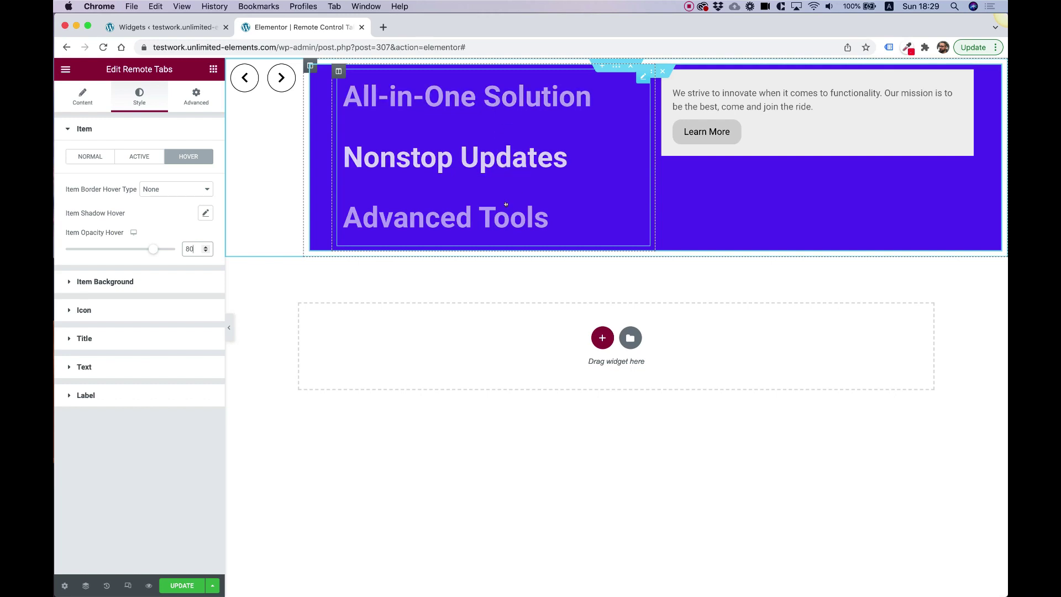
left_click(496, 104)
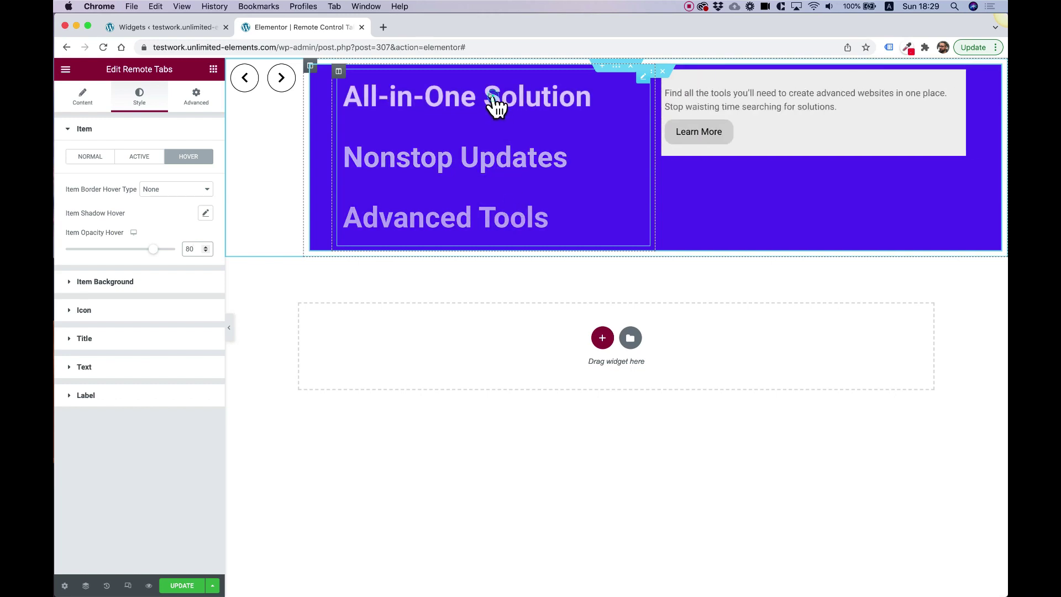
left_click(473, 157)
left_click(474, 219)
left_click(473, 159)
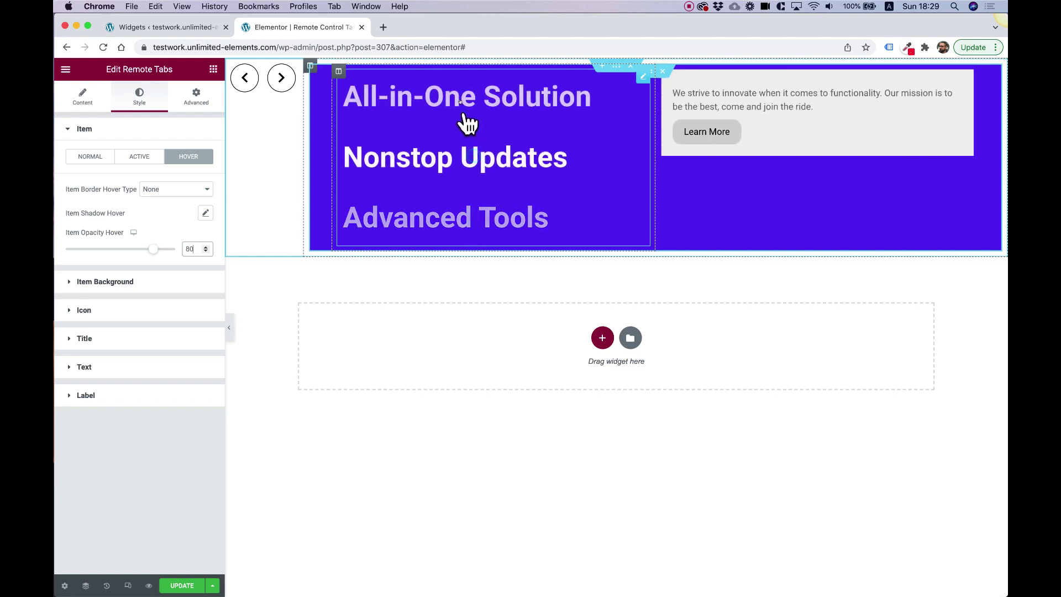
left_click(466, 109)
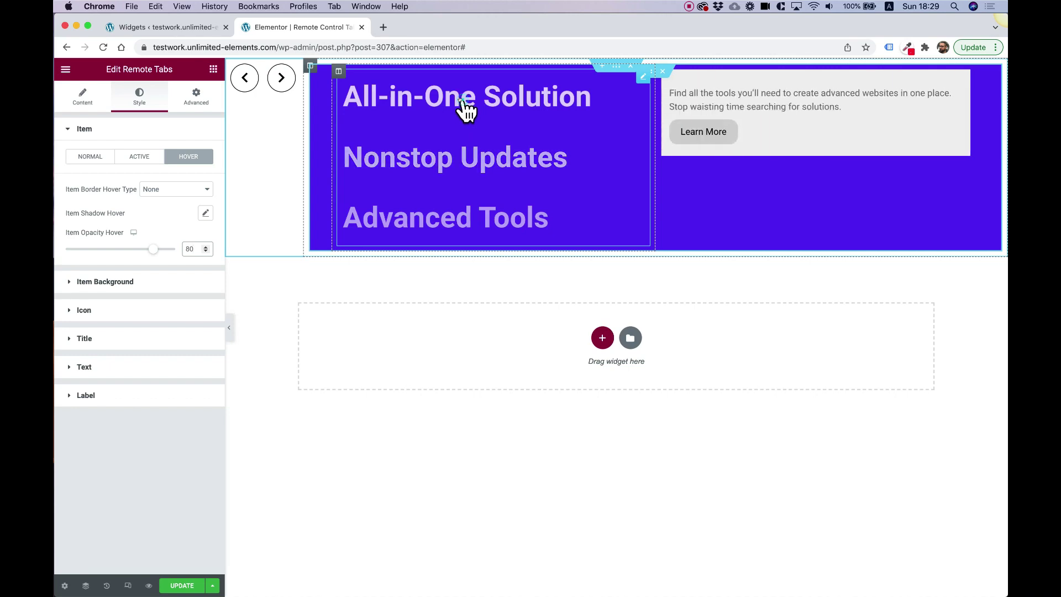
Step: Set the padding of the outer column holding the tabs and carousel to 0 on all sides
left_click(310, 66)
left_click(196, 96)
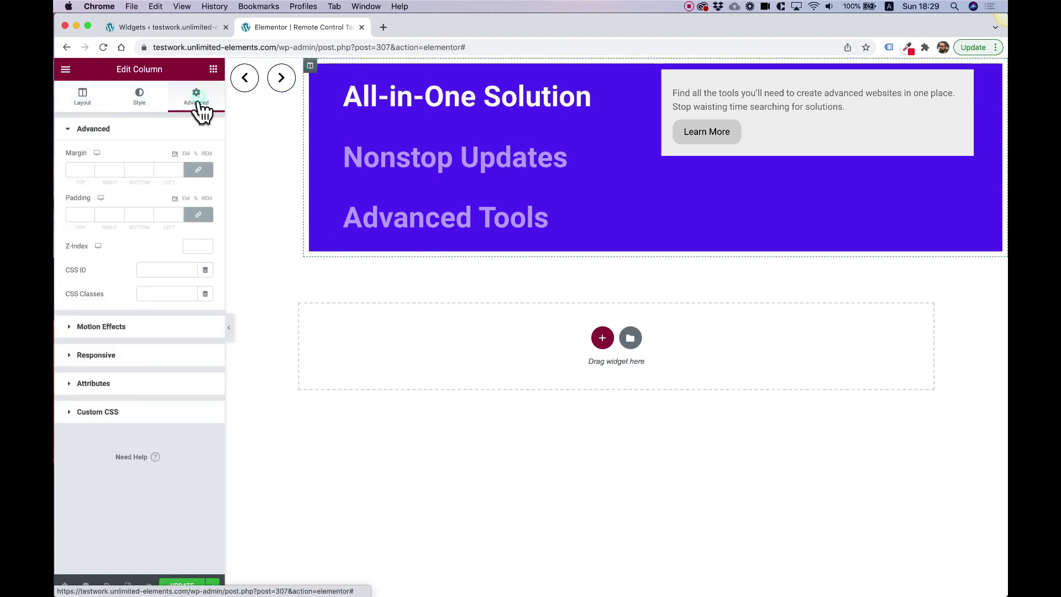
left_click(204, 215)
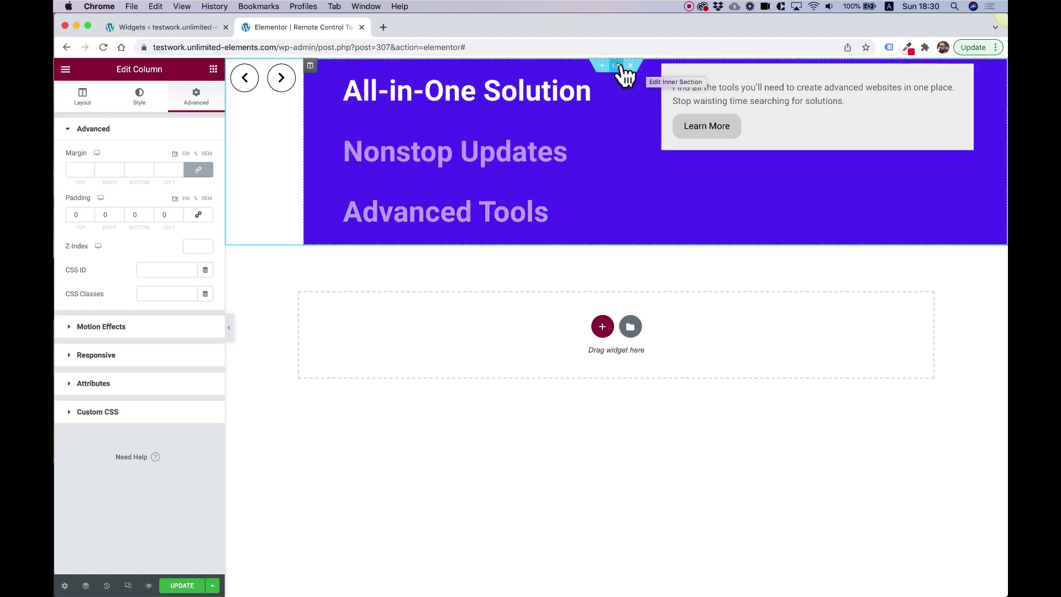
Step: Set the height of the main outer section to Fit To Screen
left_click(617, 67)
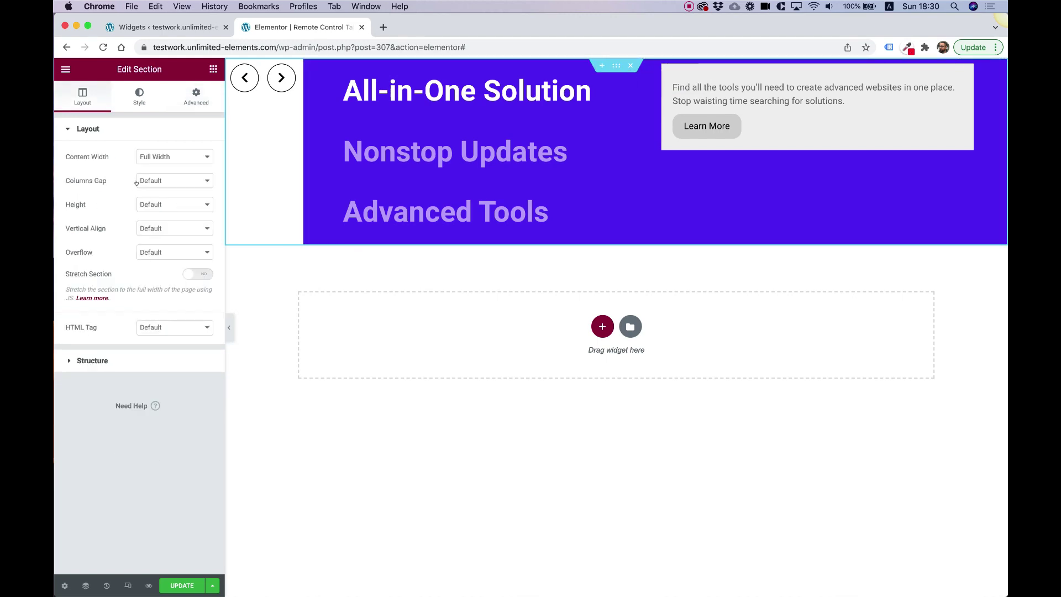
left_click(161, 203)
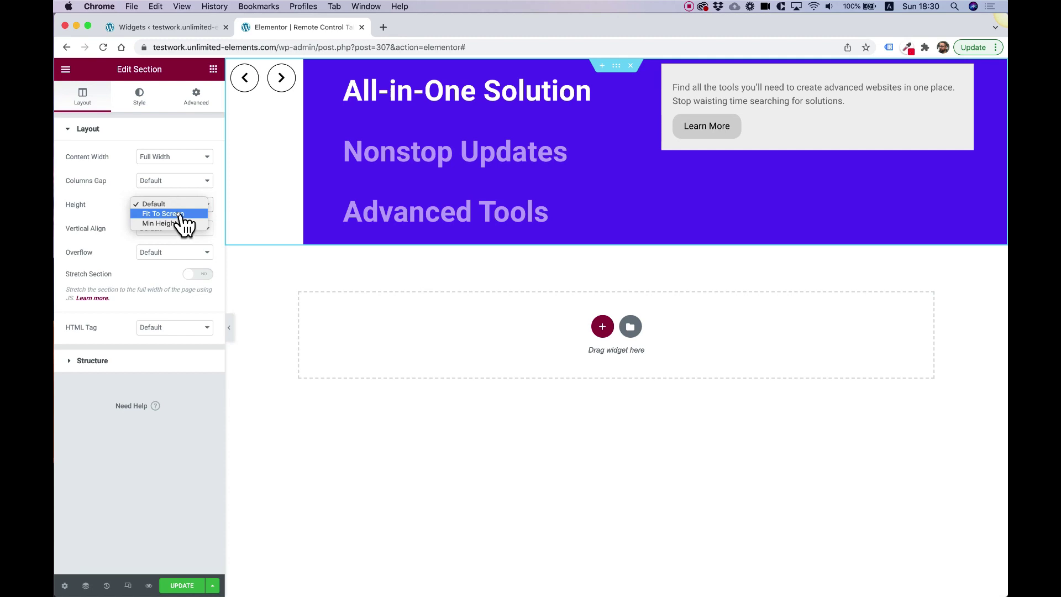
left_click(166, 214)
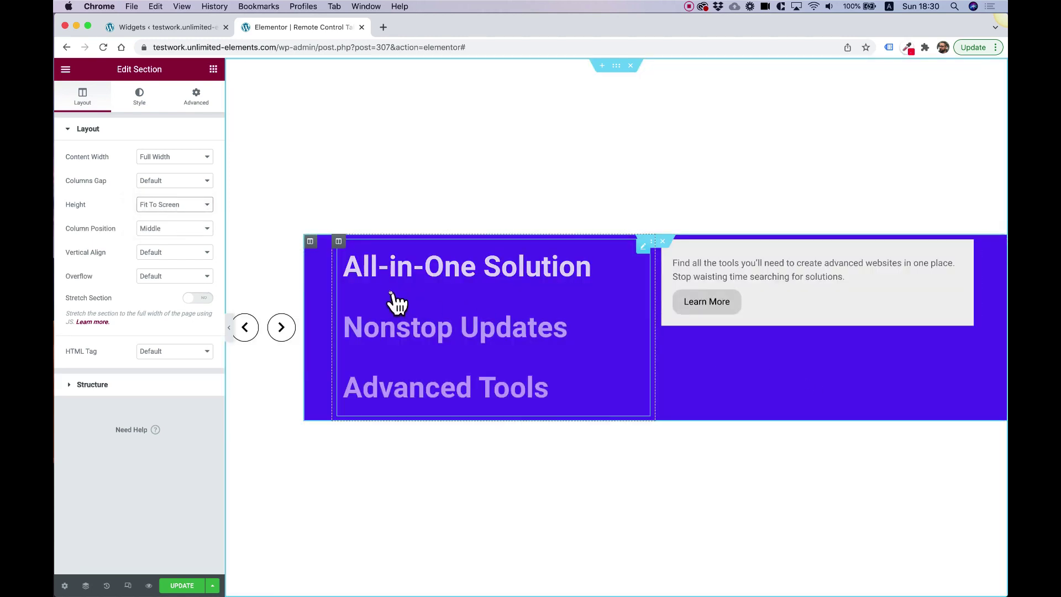
Step: Set the height of the inner section containing the tabs and carousel to Fit To Screen
left_click(311, 242)
left_click(81, 96)
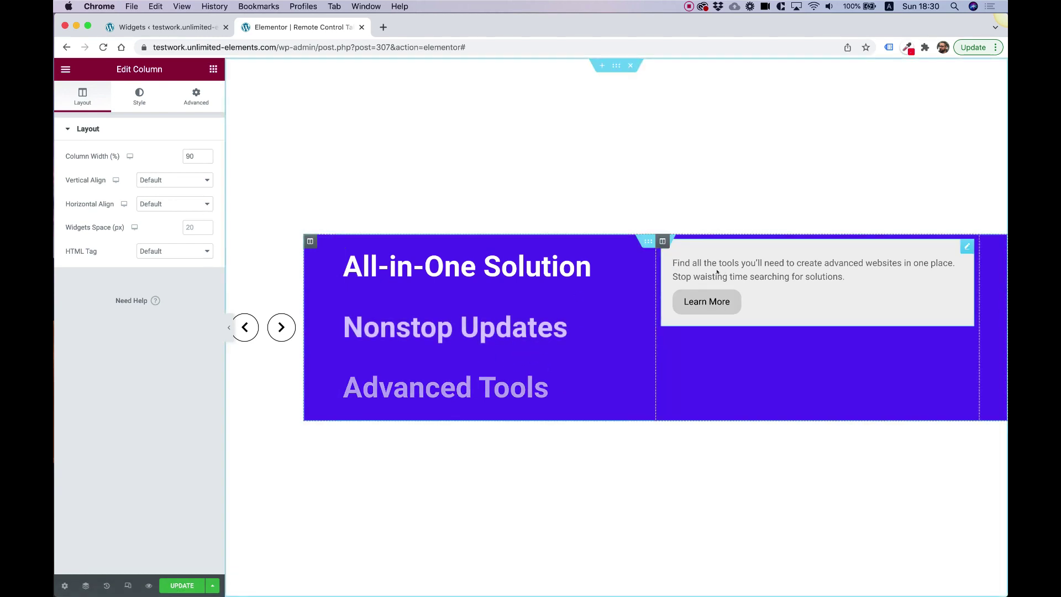
left_click(650, 244)
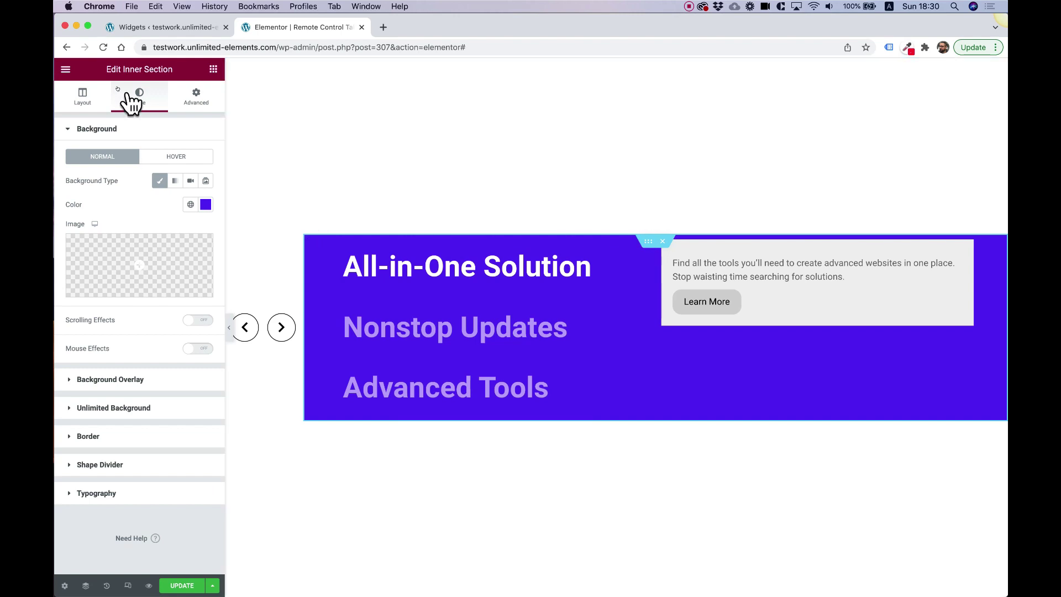
left_click(84, 95)
left_click(146, 240)
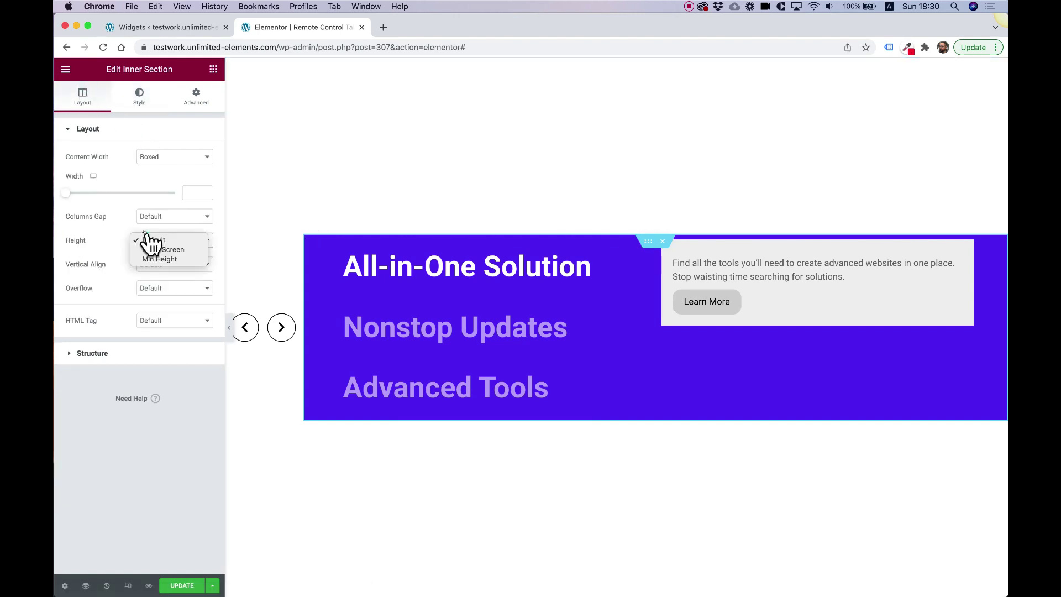
left_click(166, 251)
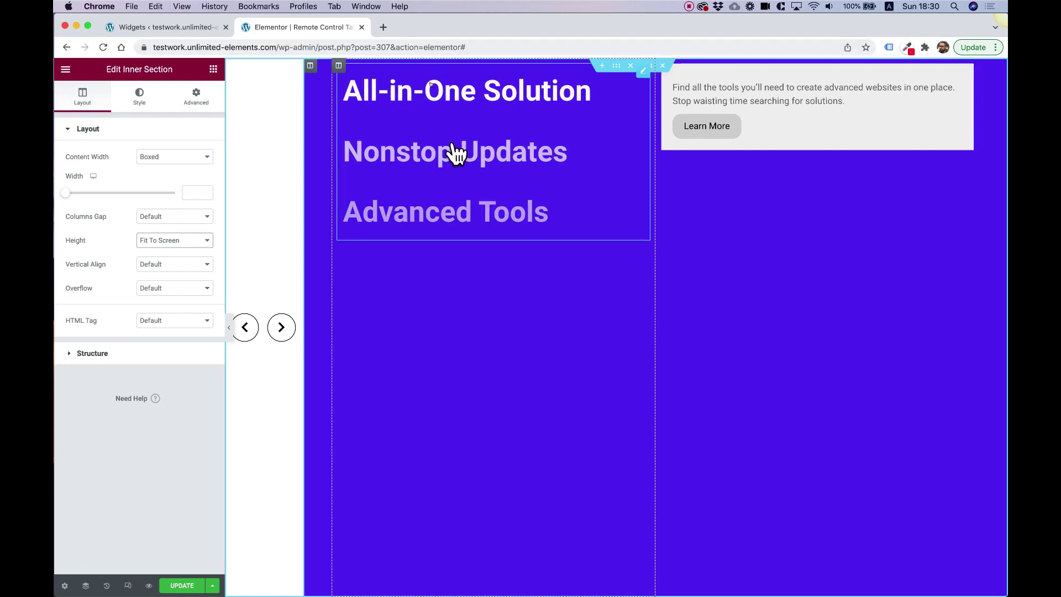
Step: Set the vertical alignment of both the tabs column and the carousel column to Middle
left_click(340, 66)
left_click(166, 183)
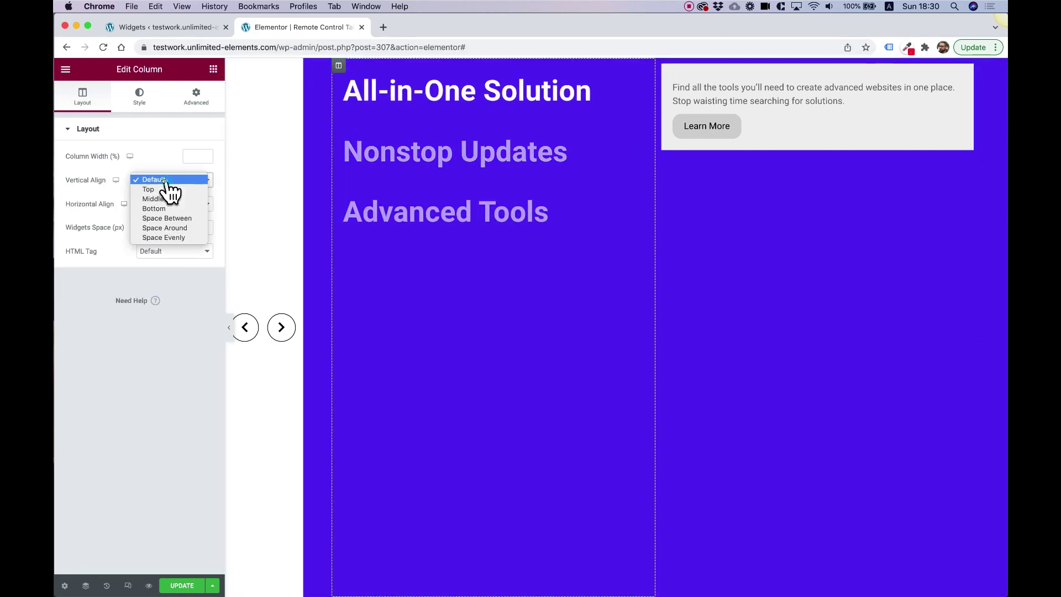
left_click(166, 200)
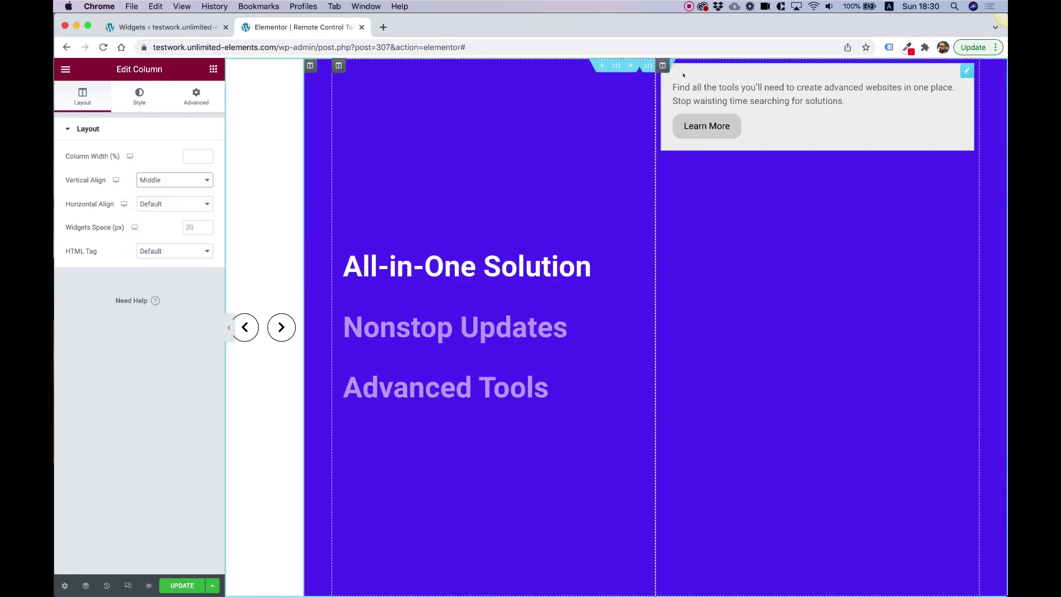
left_click(663, 66)
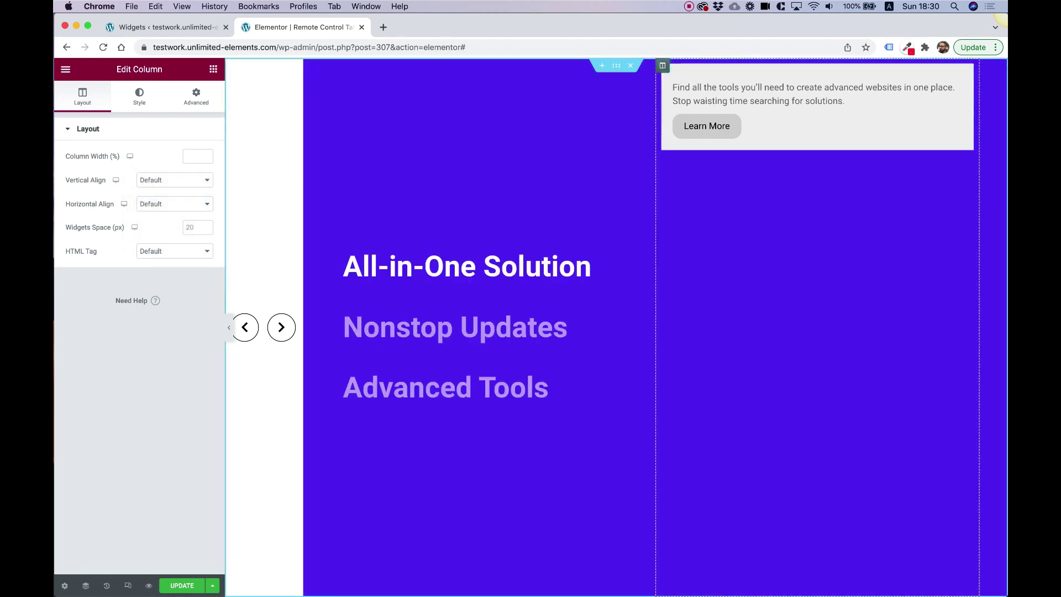
left_click(163, 180)
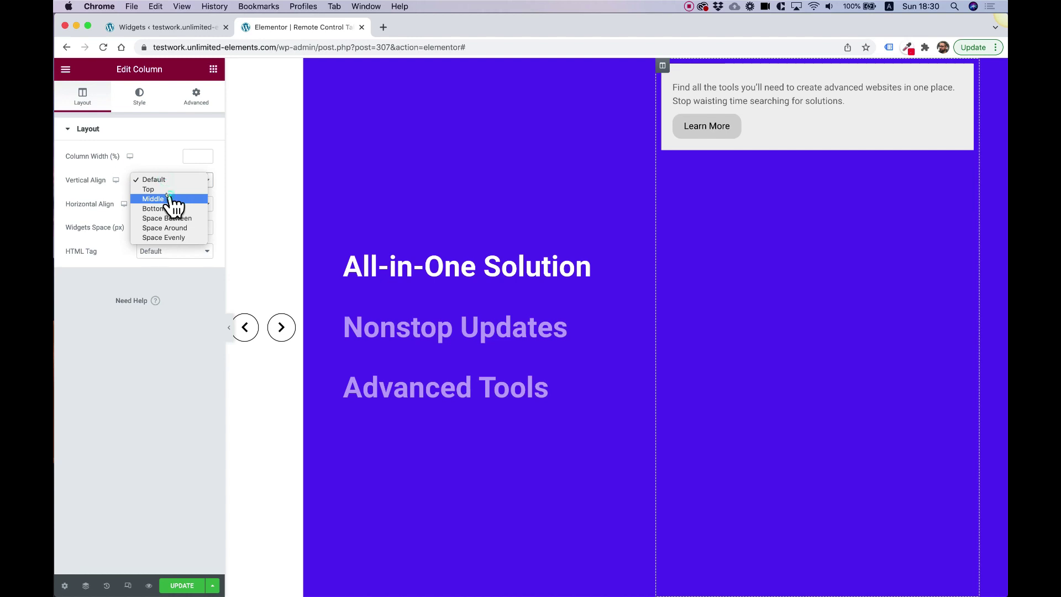
left_click(170, 199)
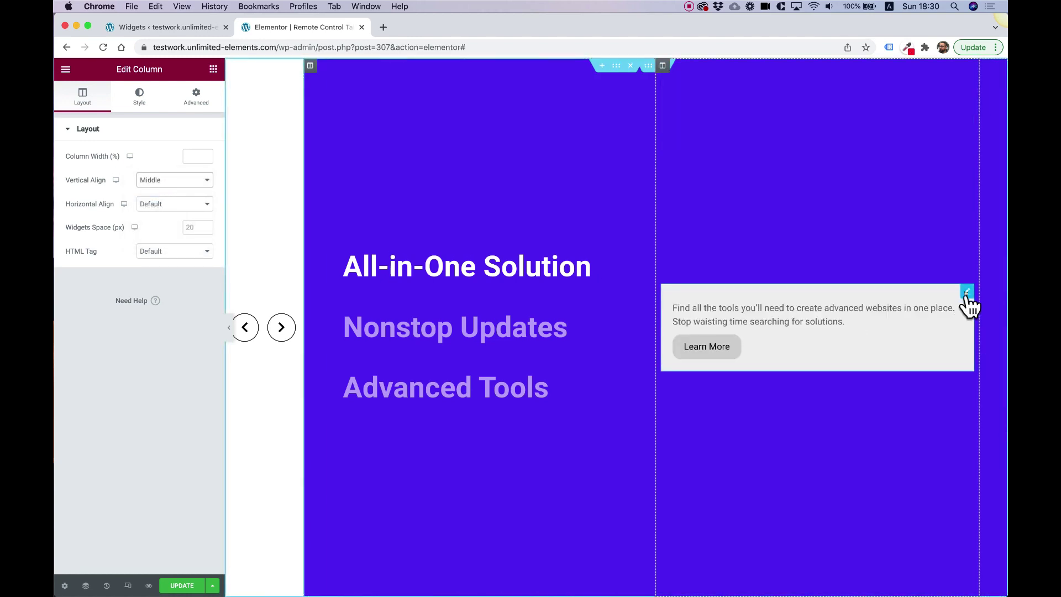
Step: Set the Content Carousel's content padding to 0 on all sides and clear its content background color
left_click(967, 292)
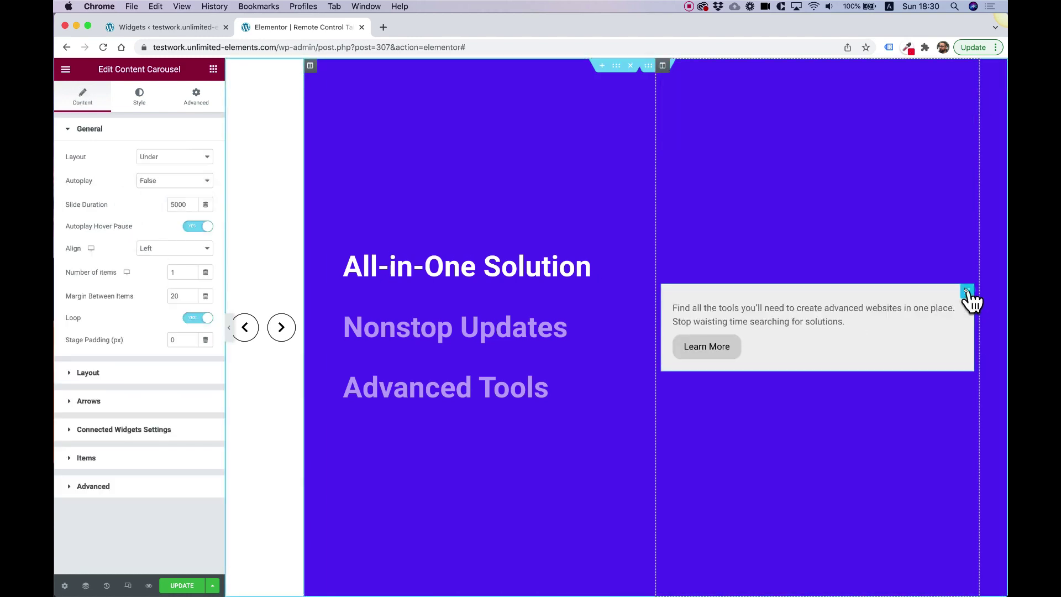
left_click(142, 98)
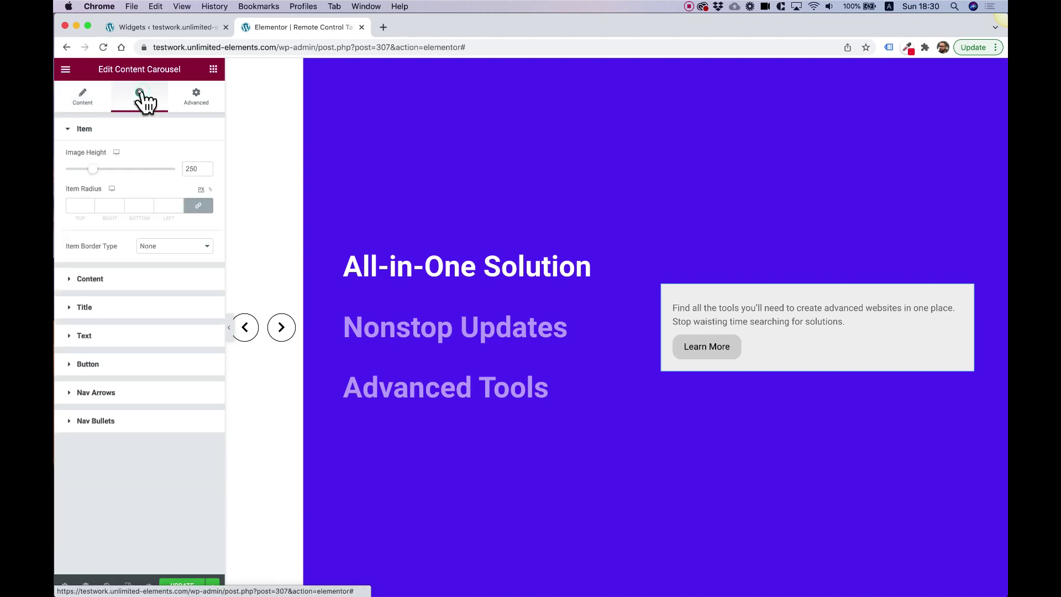
left_click(113, 279)
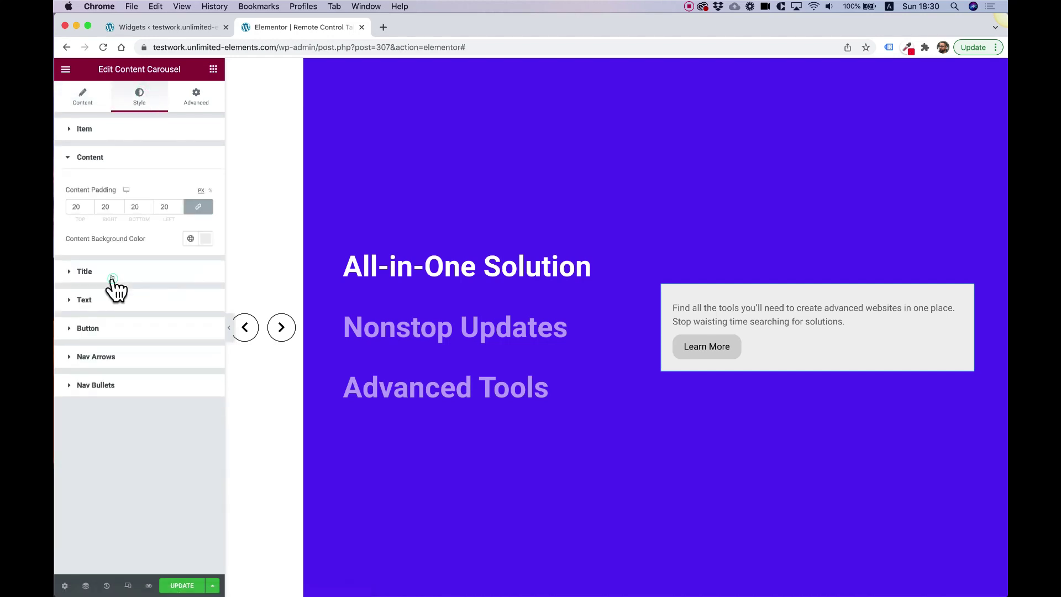
type("0")
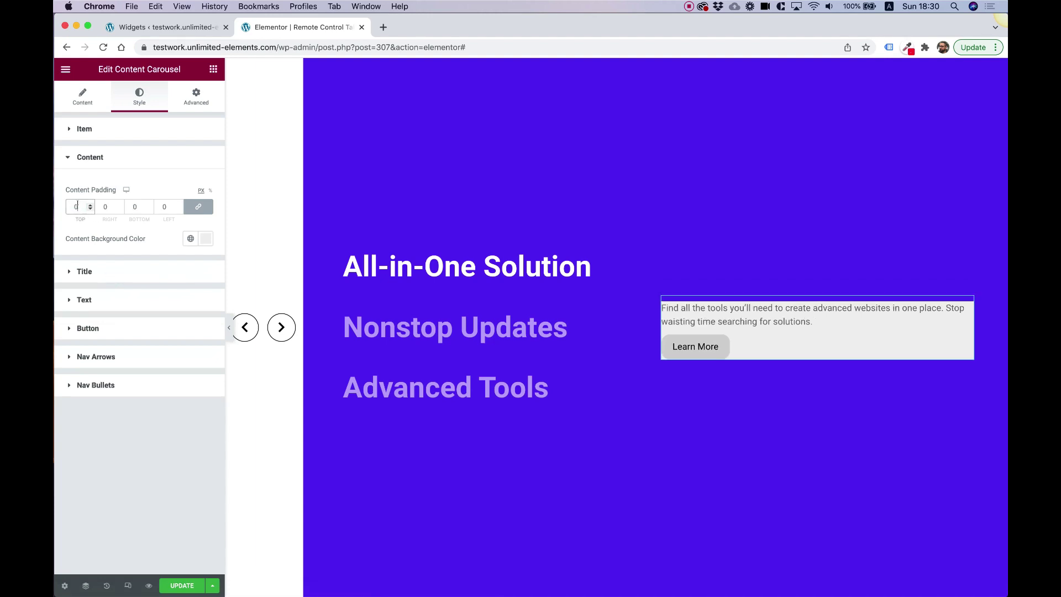
left_click(206, 239)
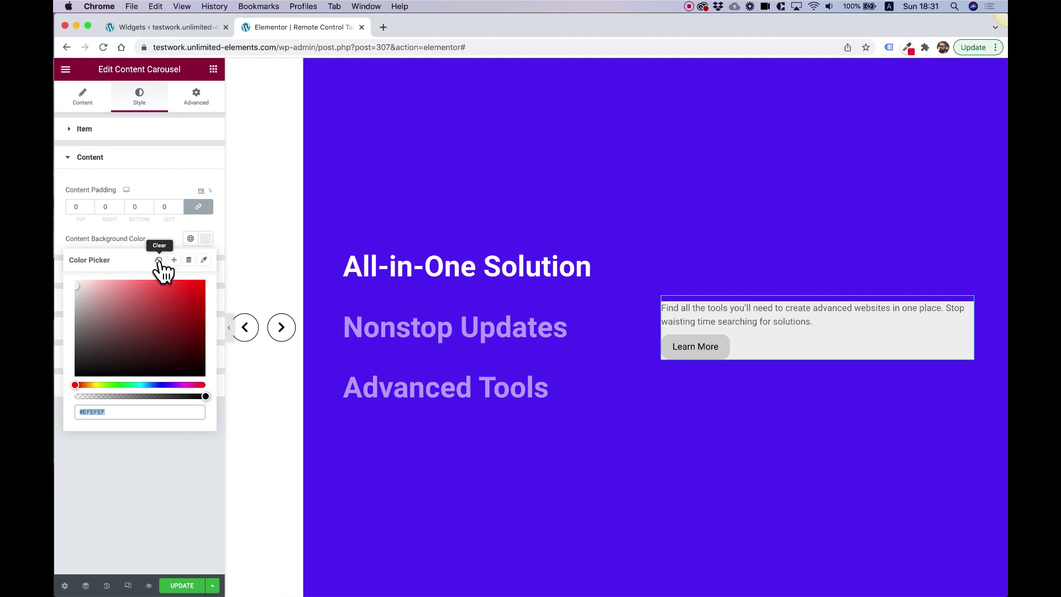
left_click(159, 261)
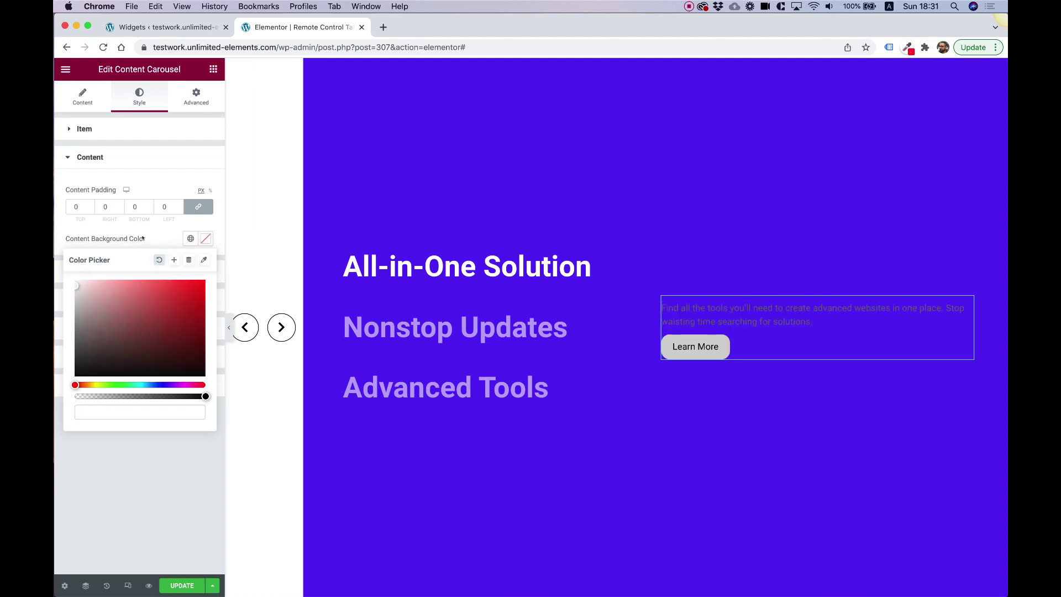
Step: Set the Content Carousel's text color to white (#FFFFFF)
left_click(107, 300)
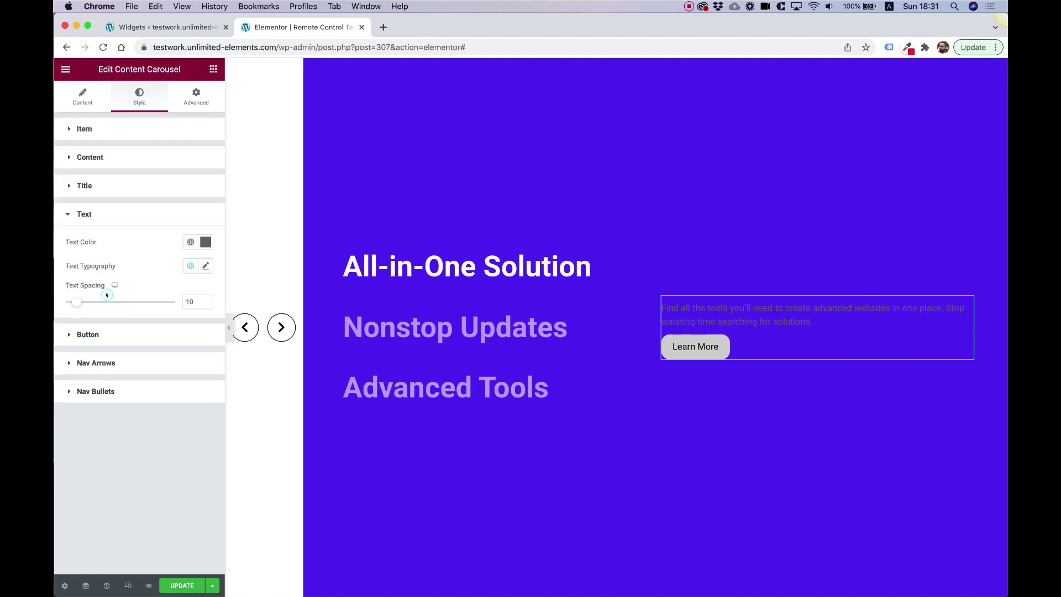
left_click(207, 244)
left_click_drag(135, 308, 67, 267)
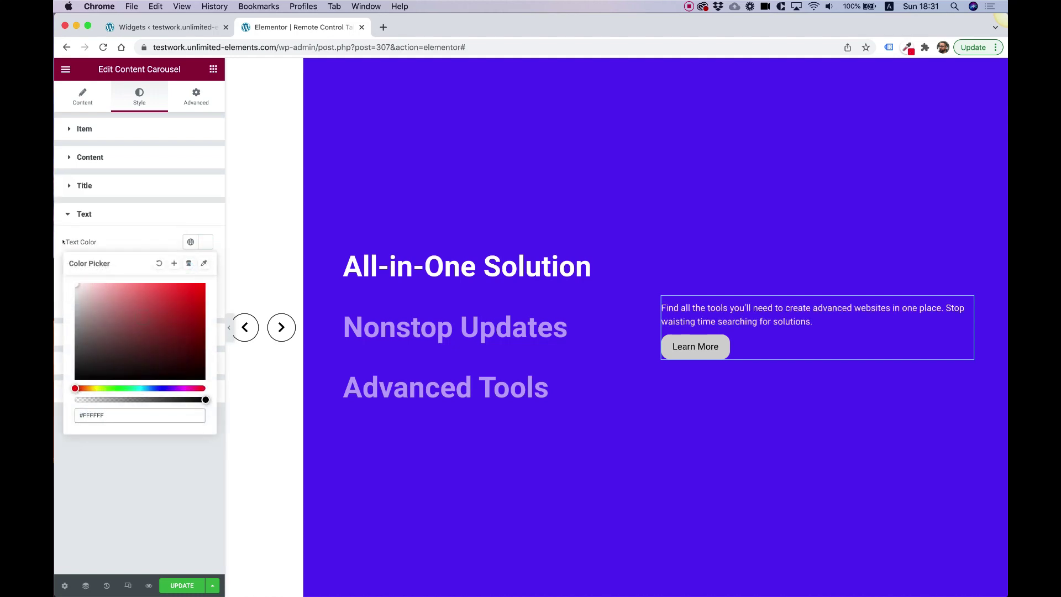
left_click(66, 219)
left_click(109, 214)
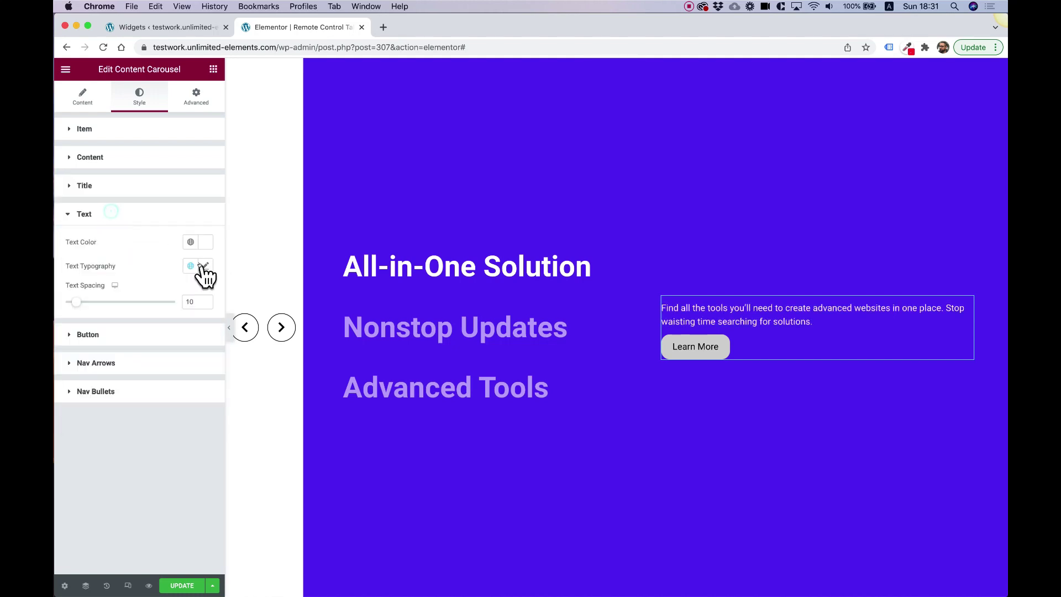
Step: Set the Content Carousel's text size to 21 px and check it on the Nonstop Updates and Advanced Tools tabs
left_click(204, 266)
left_click(176, 354)
type("21")
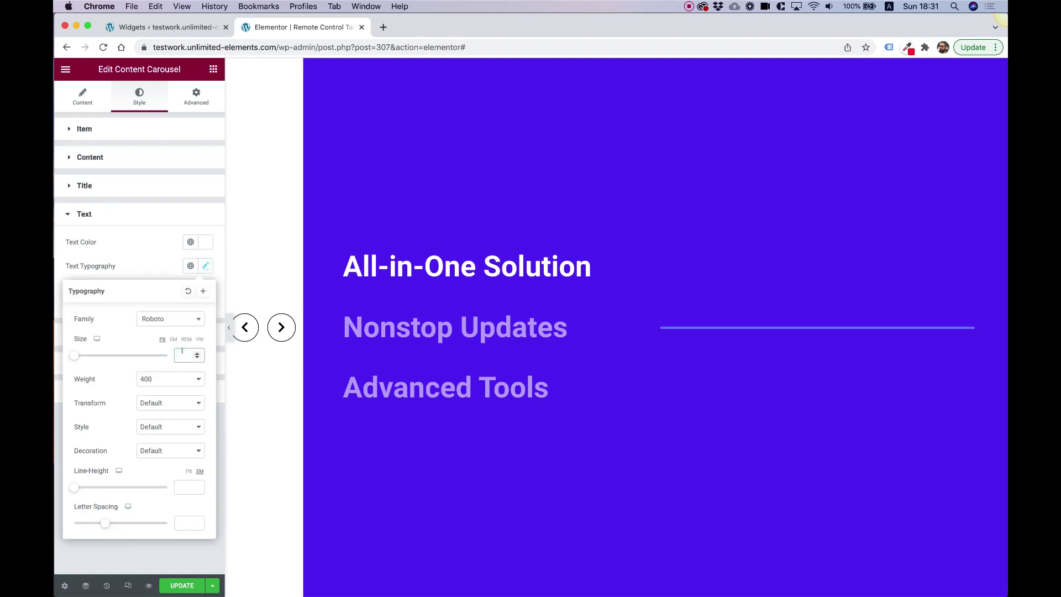
left_click(523, 339)
left_click(507, 369)
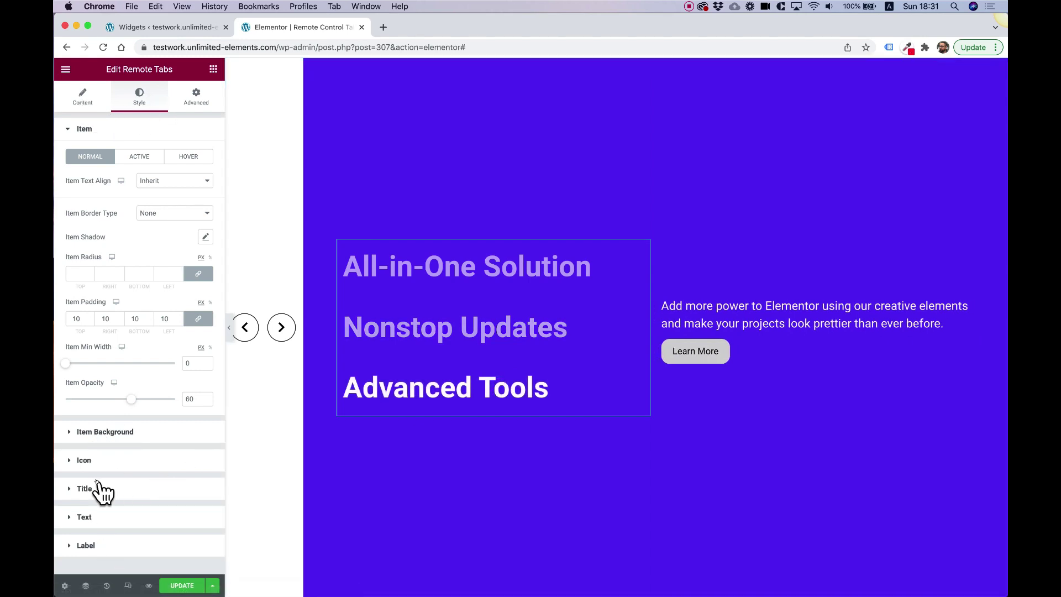
Step: Set the Content Carousel's button radius to 0 and its button background color to white
left_click(738, 324)
left_click(92, 372)
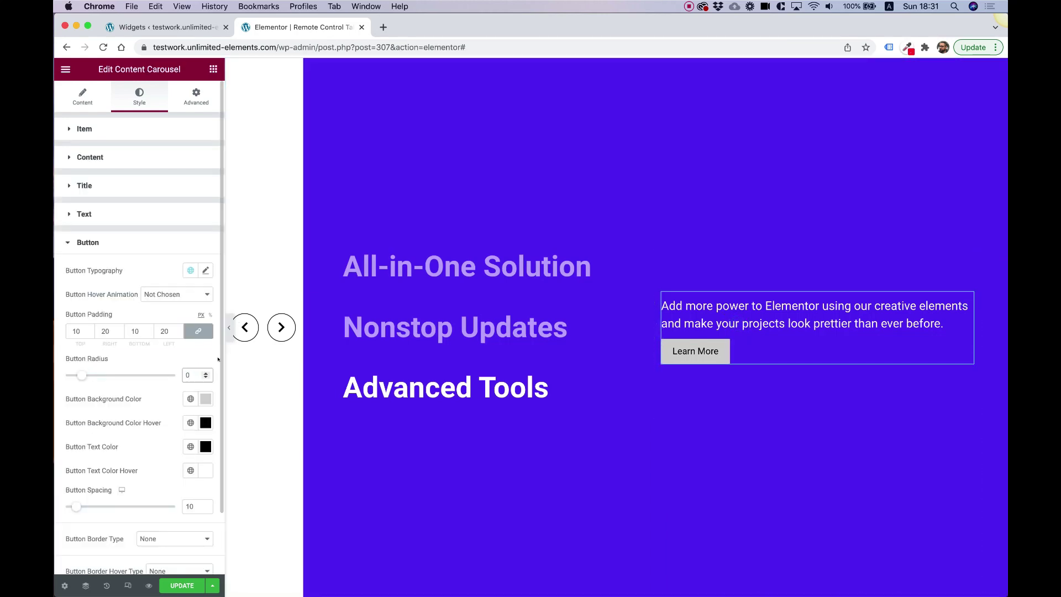
left_click(205, 399)
left_click(135, 464)
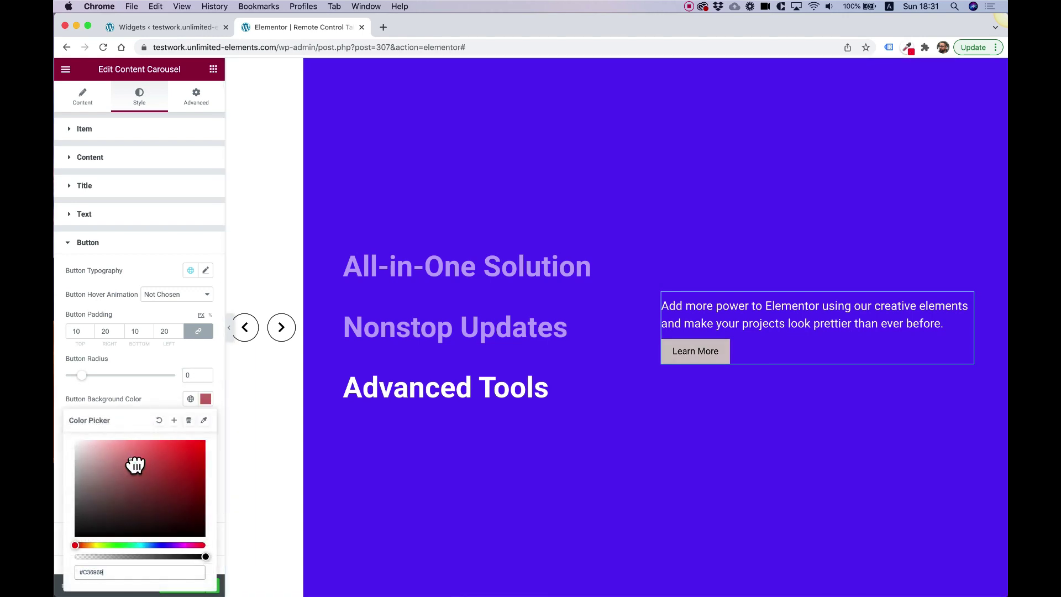
left_click_drag(135, 464, 76, 441)
left_click(63, 393)
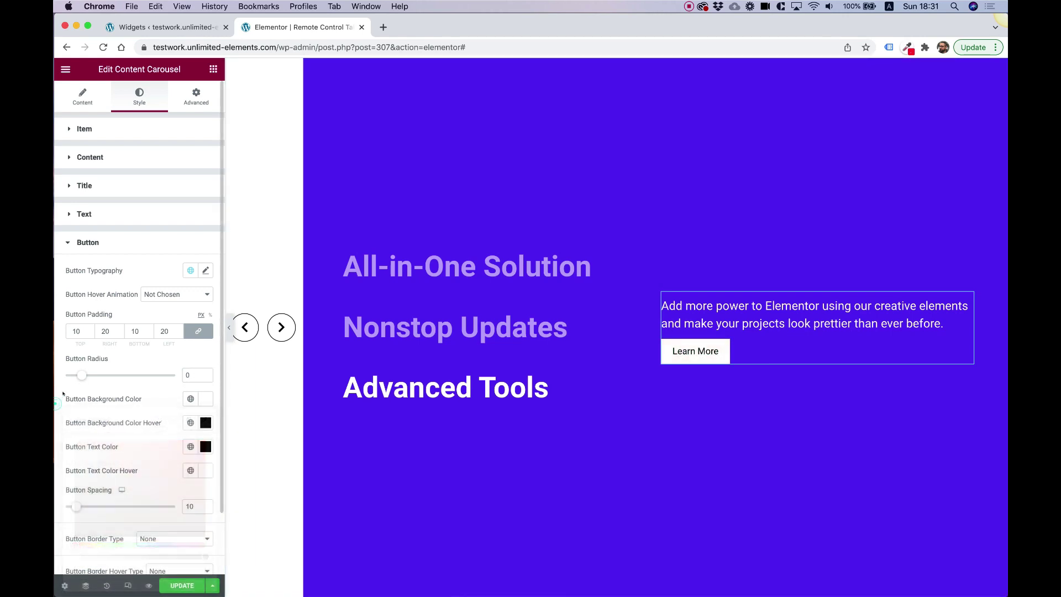
Step: Set the Content Carousel's button text color to #5823F6
left_click(205, 446)
left_click(125, 417)
key("super+a")
type("#5823F6")
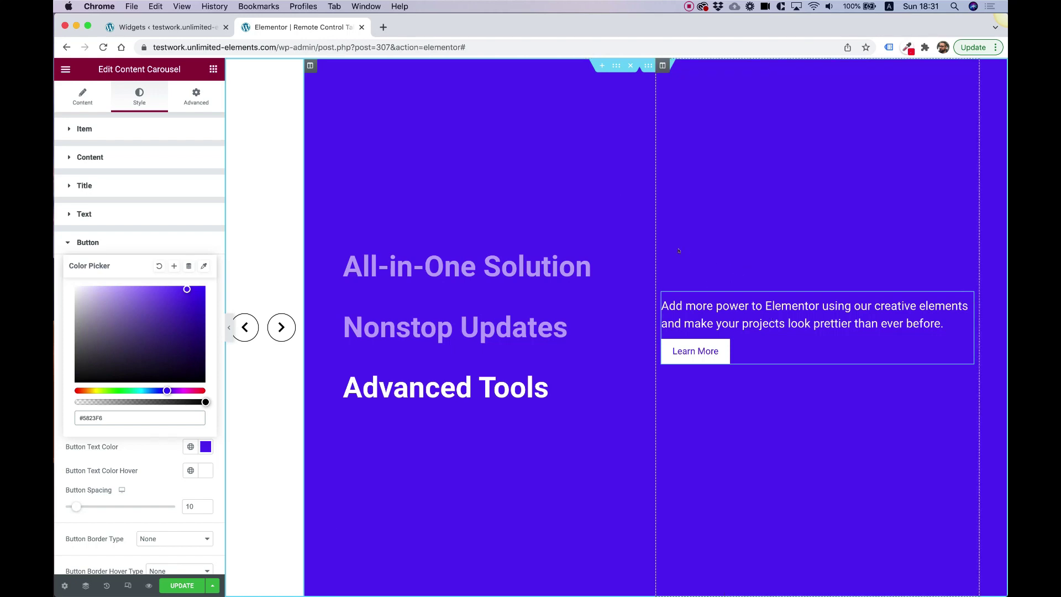
Step: Switch between the three remote tabs to check the restyled carousel content and button
left_click(490, 327)
left_click(501, 276)
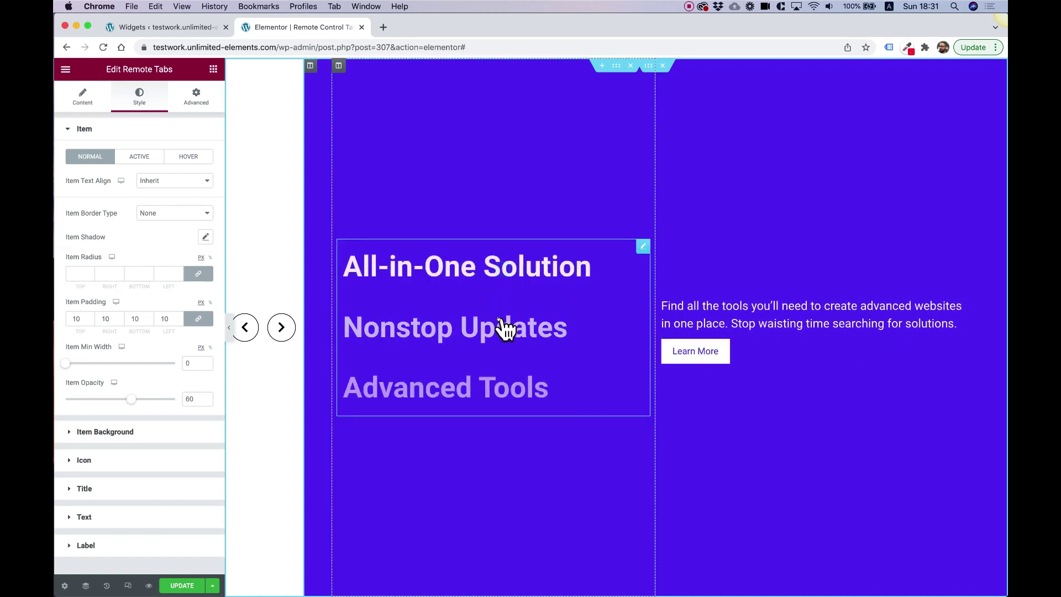
left_click(501, 321)
left_click(492, 398)
left_click(488, 331)
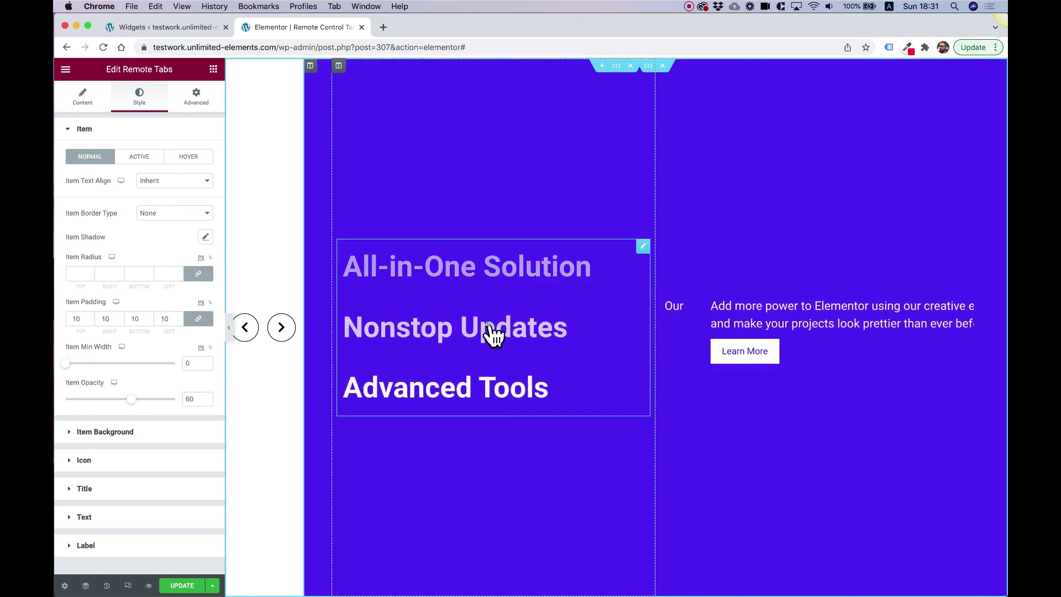
Step: Stack the Remote Arrows by setting their direction to Column, their alignment to End and the button gap to 1 px
left_click(490, 276)
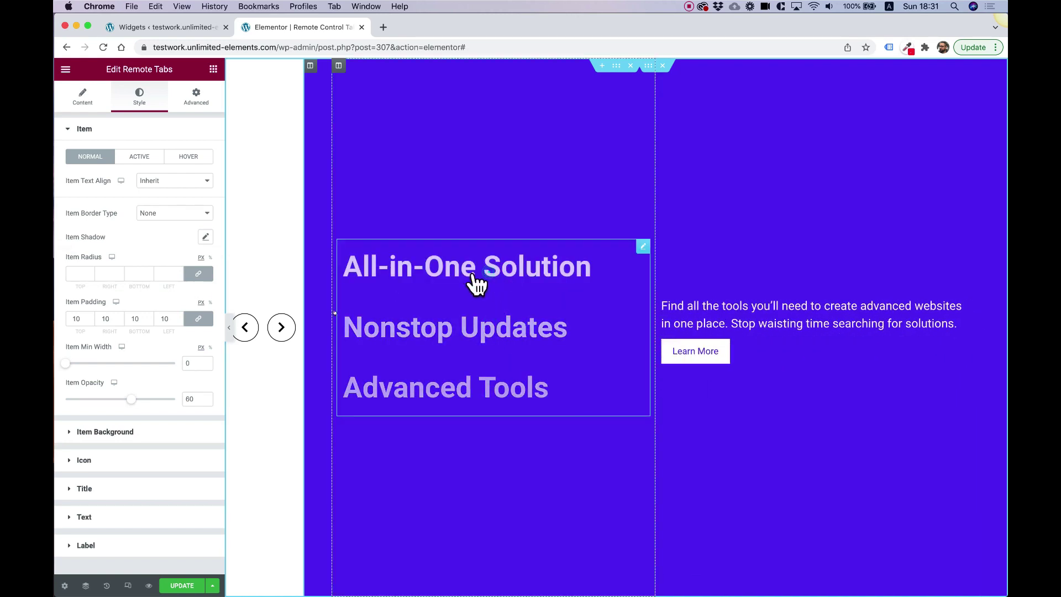
left_click(290, 321)
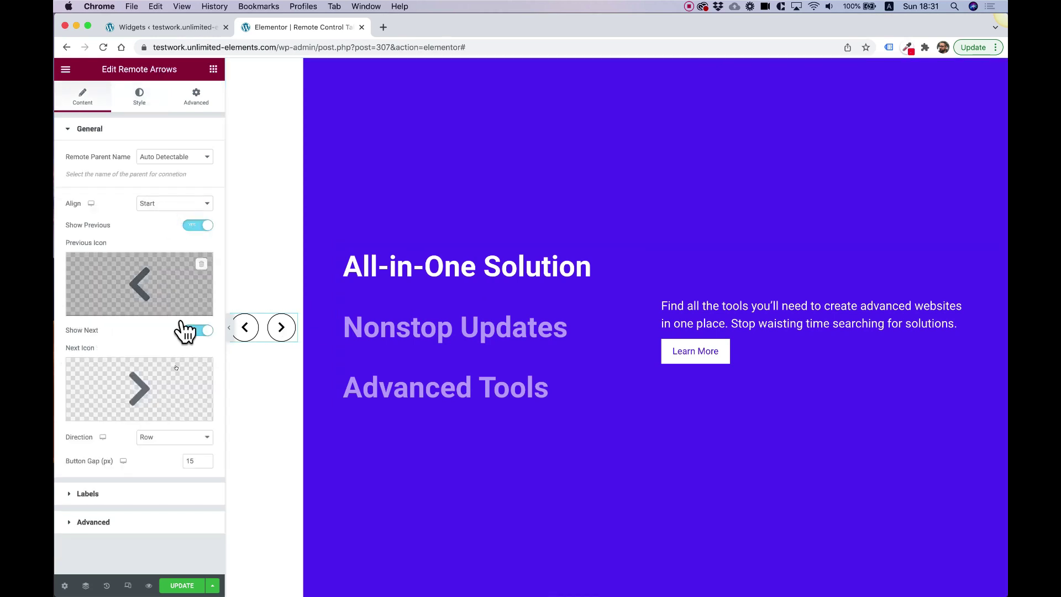
left_click(157, 437)
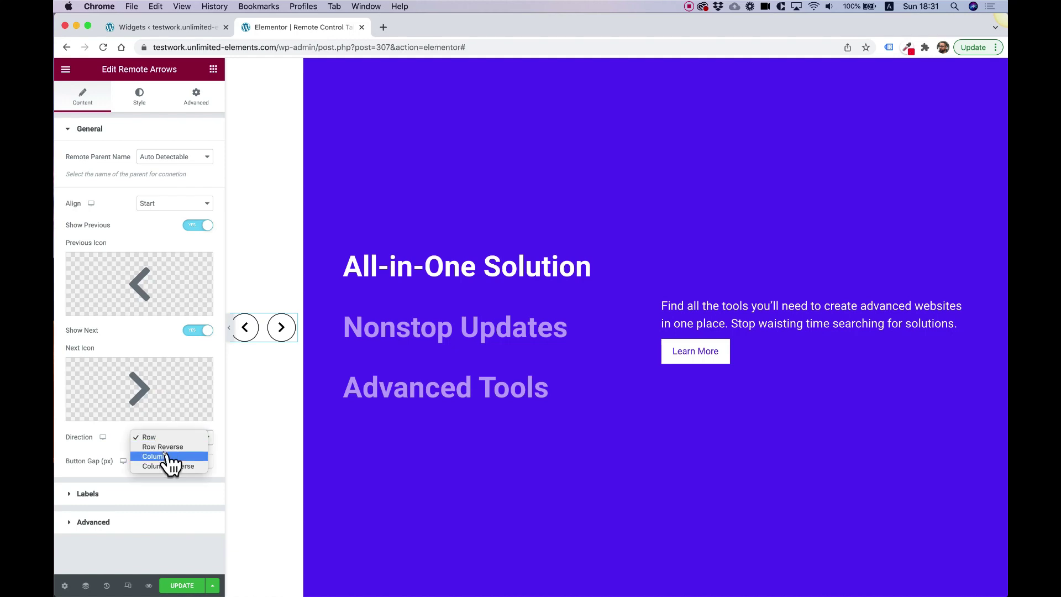
left_click(166, 457)
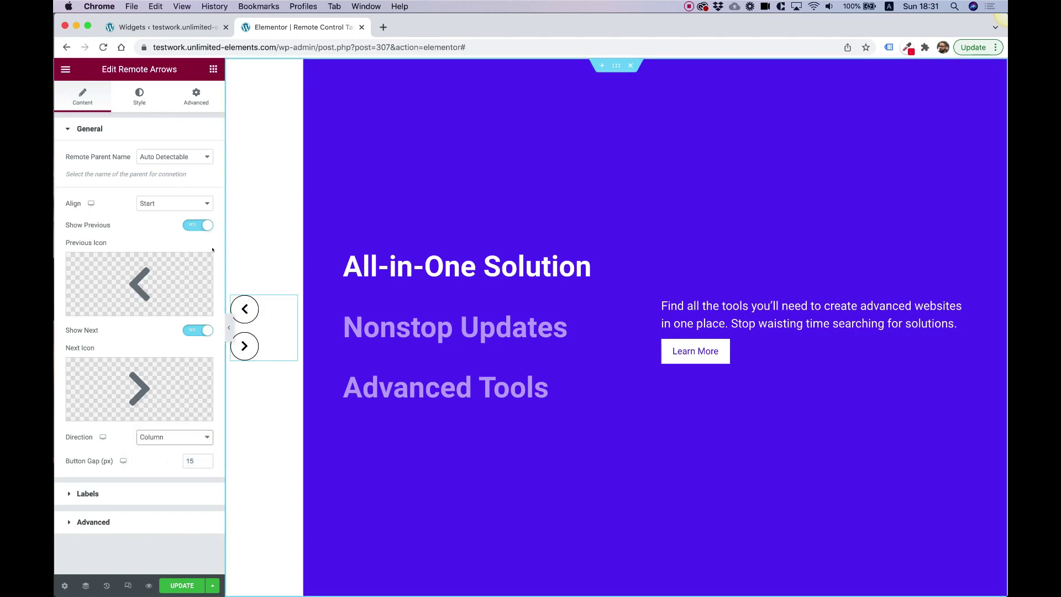
left_click(160, 204)
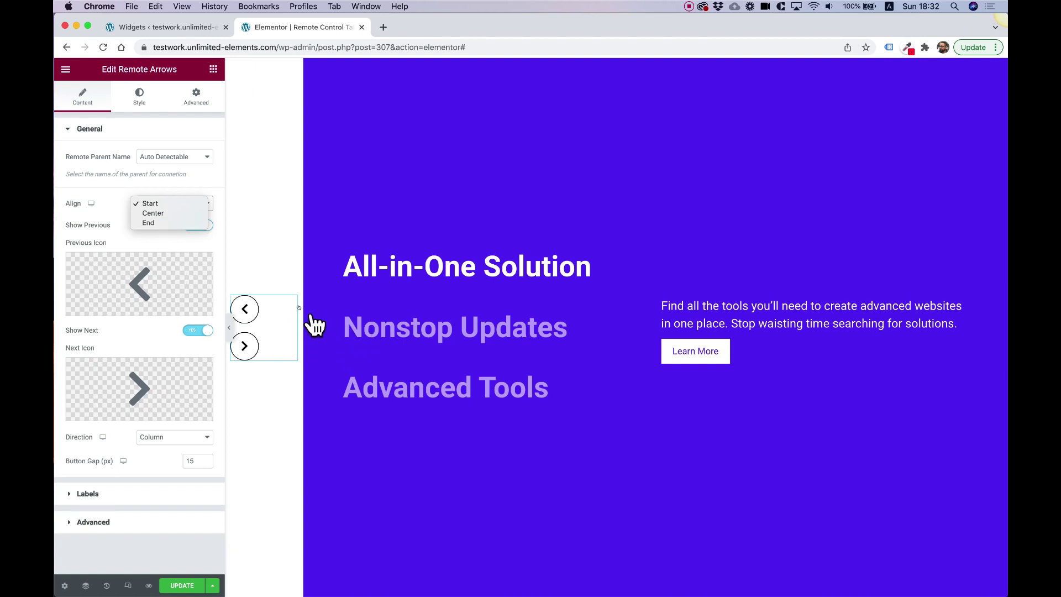
left_click(156, 223)
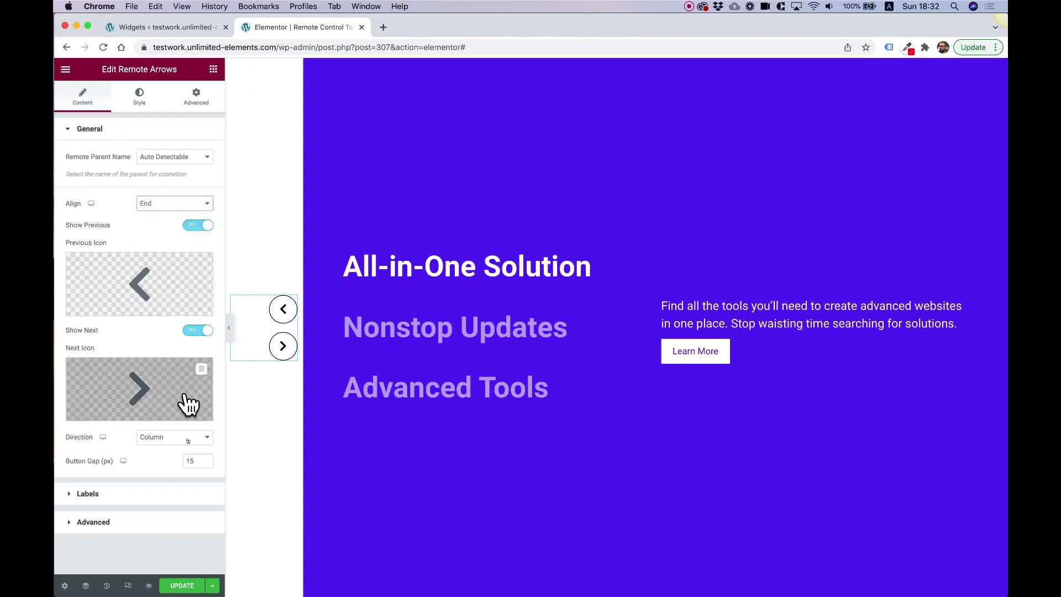
type("0")
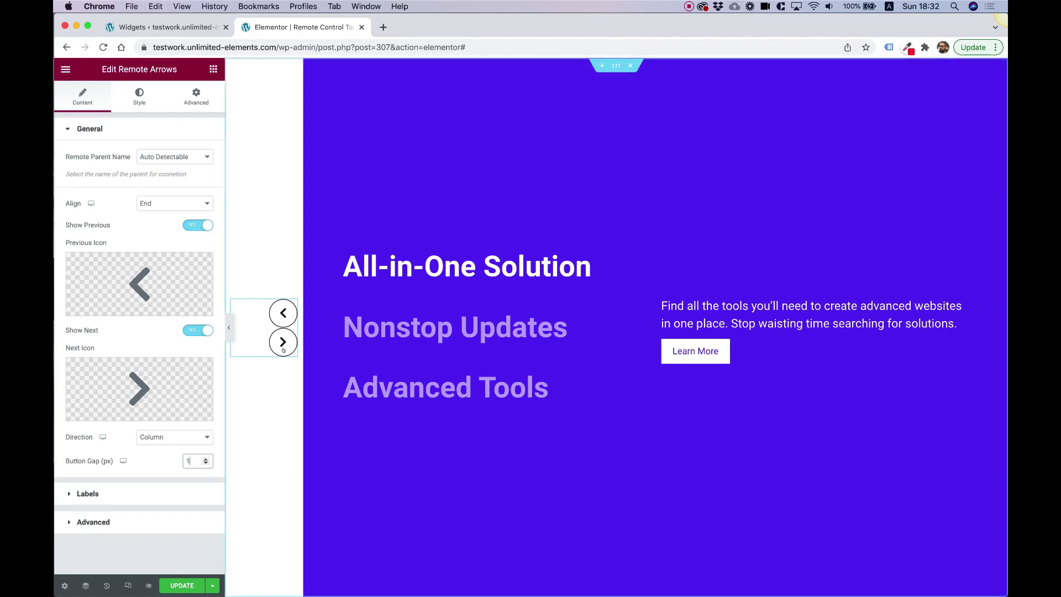
Step: Set the Remote Arrows' button radius to 0 and their button border type to None
left_click(143, 102)
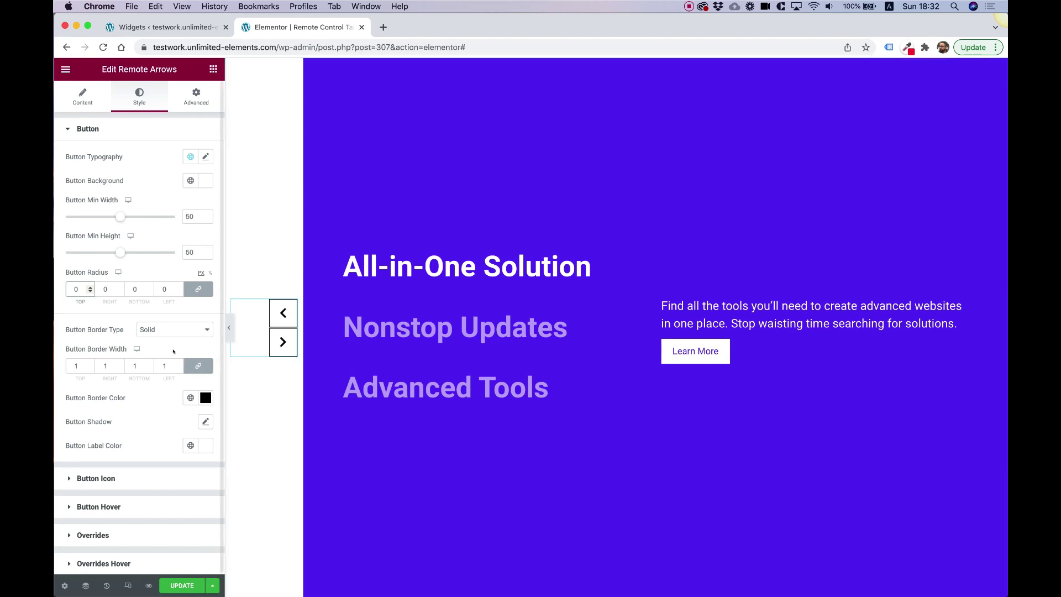
left_click(160, 331)
left_click(150, 320)
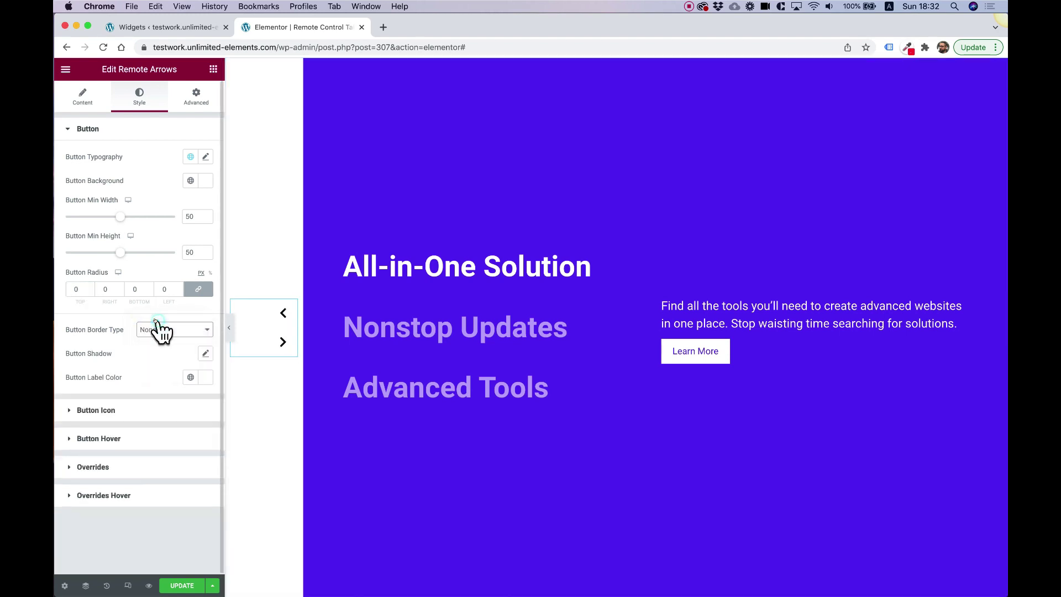
Step: Set the Remote Arrows' button background color to #5823F6
left_click(190, 181)
left_click(206, 181)
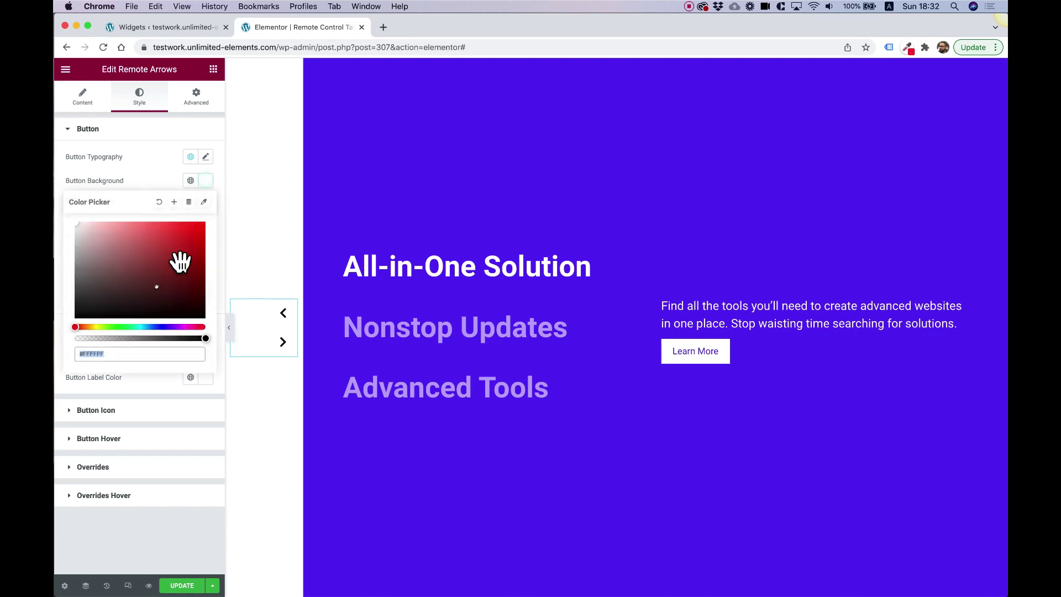
left_click(167, 326)
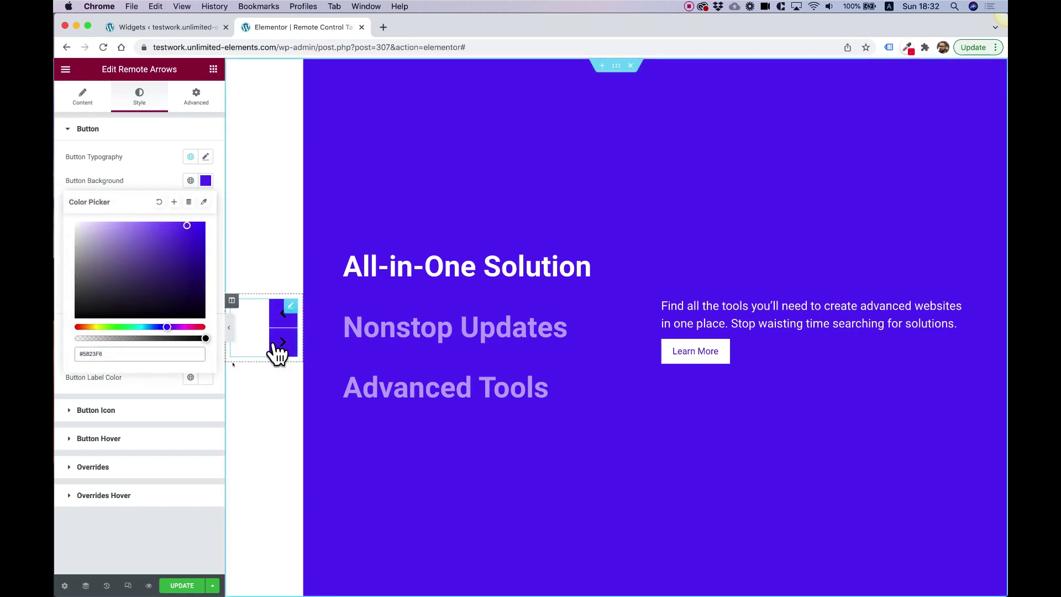
Step: Set the Remote Arrows' button icon color to white
left_click(104, 411)
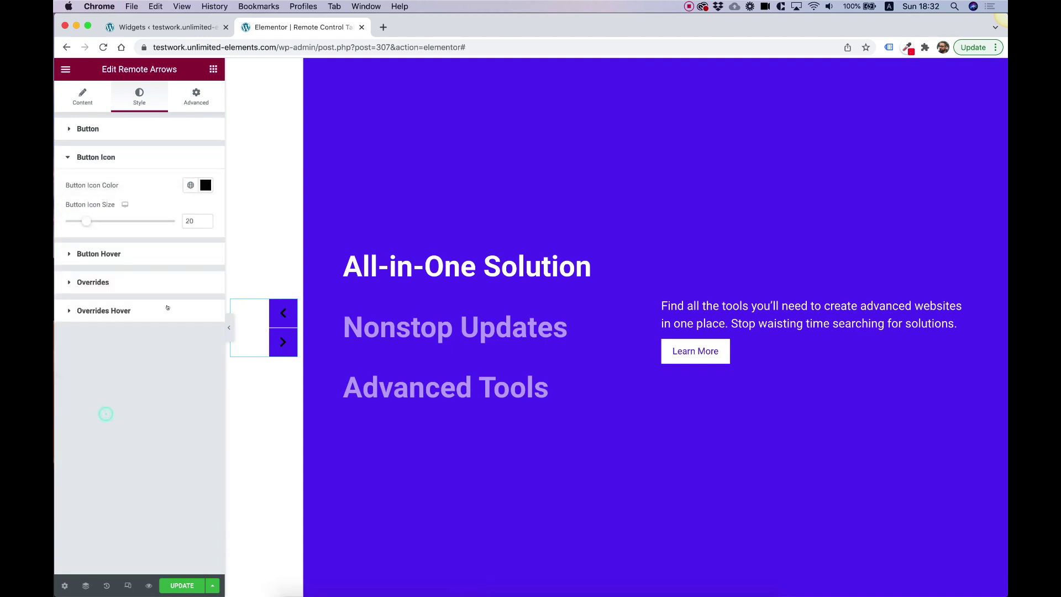
left_click(206, 185)
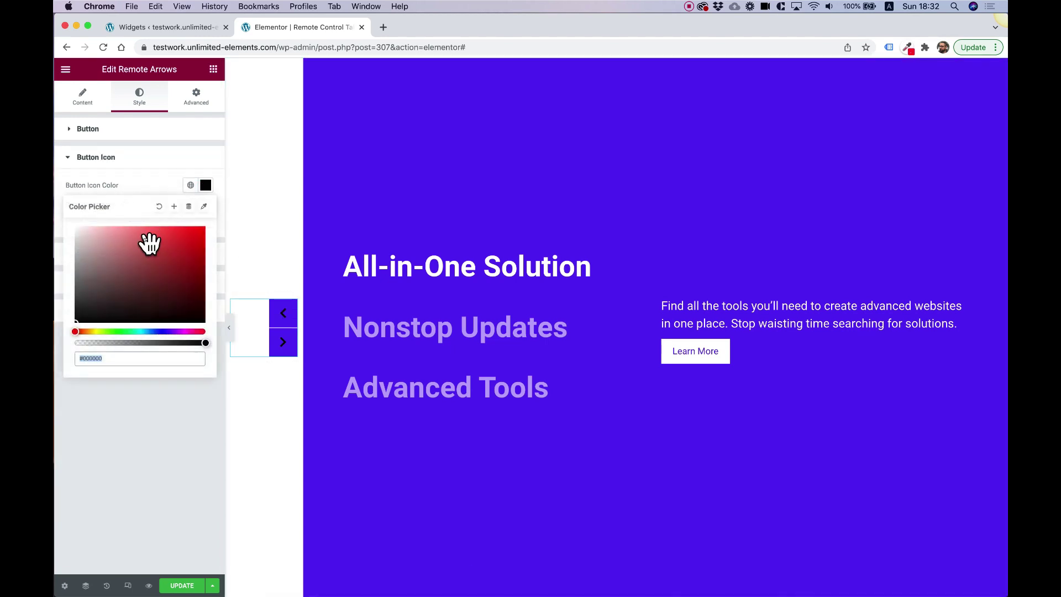
left_click(93, 227)
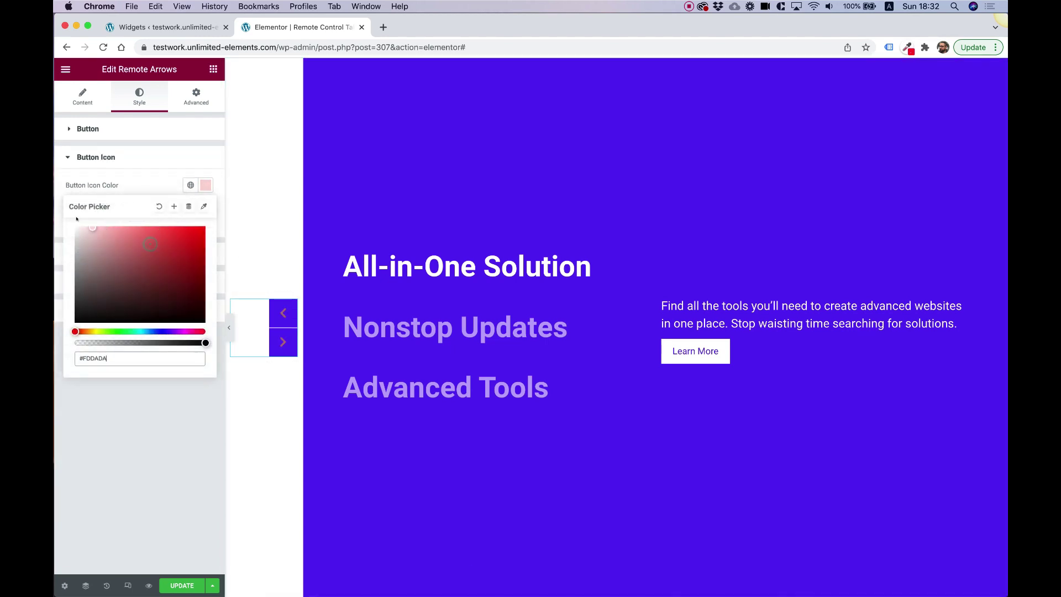
left_click(85, 433)
Step: Replace the previous arrow's icon with an upward chevron and the next arrow's icon with a downward chevron from the Icon Library
left_click(76, 103)
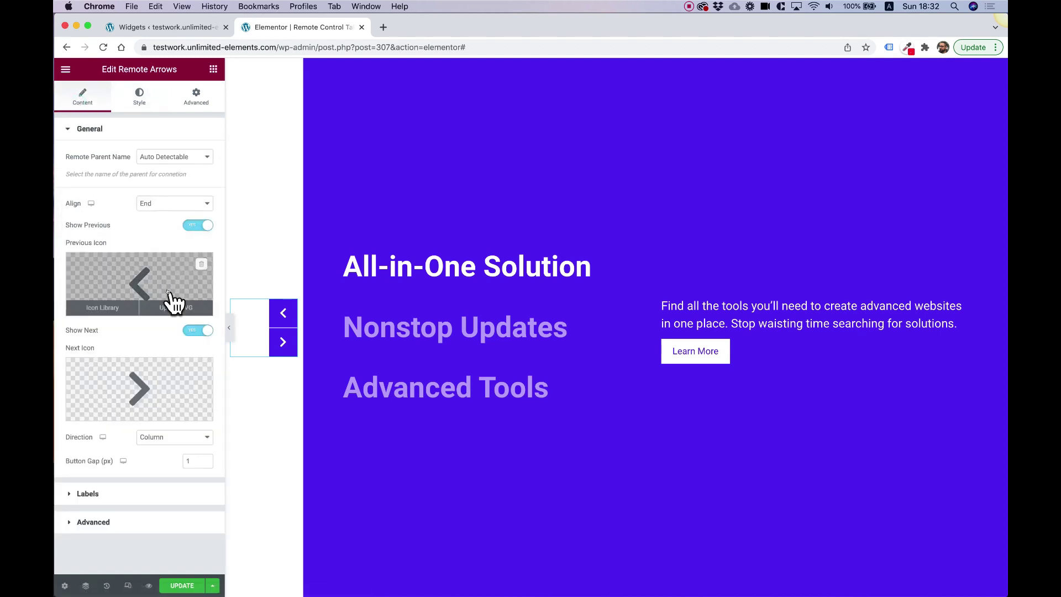
left_click(142, 287)
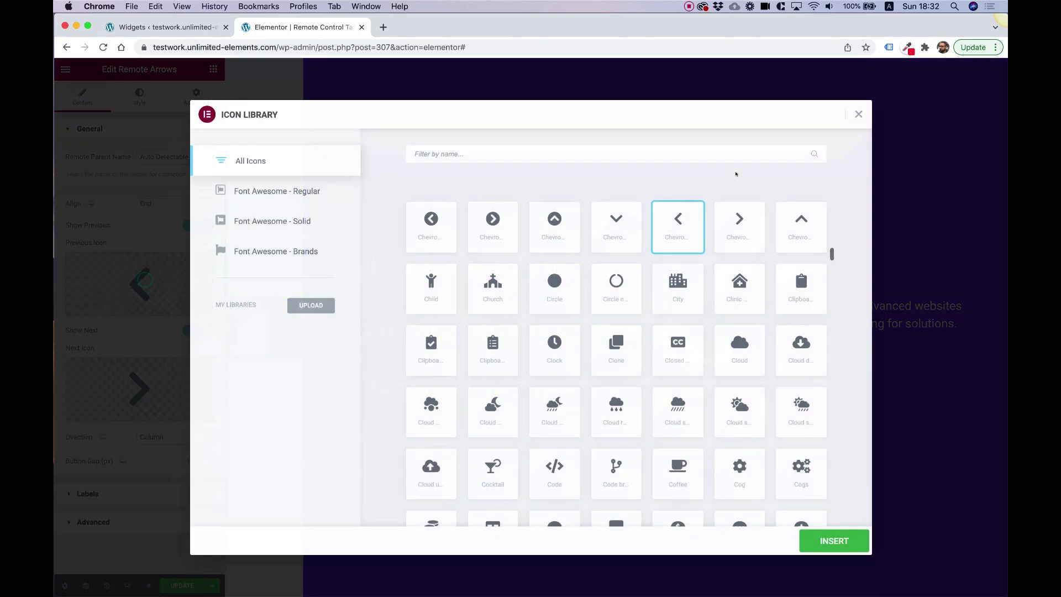
left_click(821, 235)
left_click(837, 542)
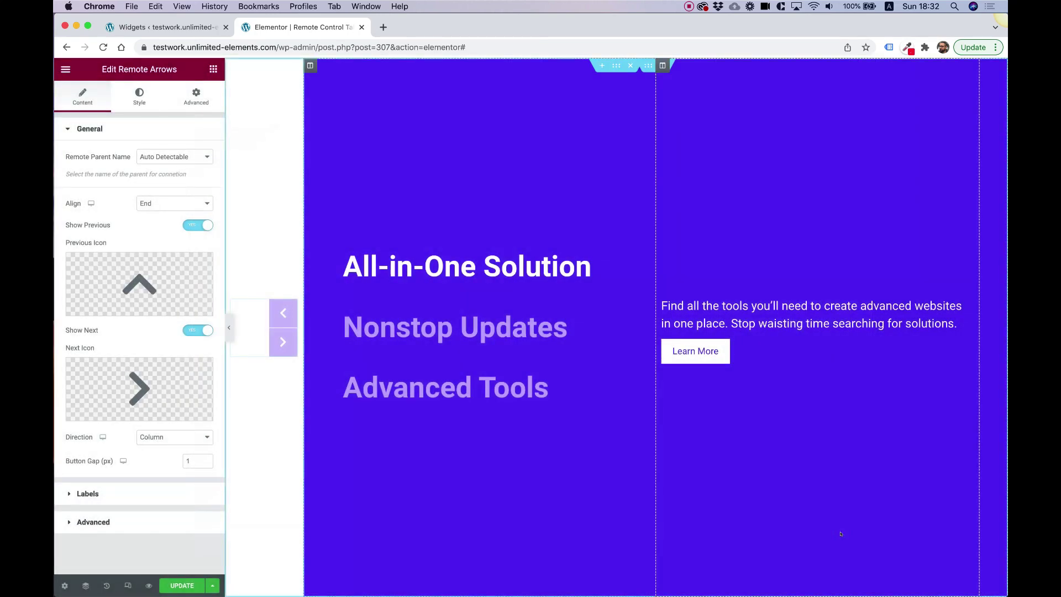
left_click(165, 393)
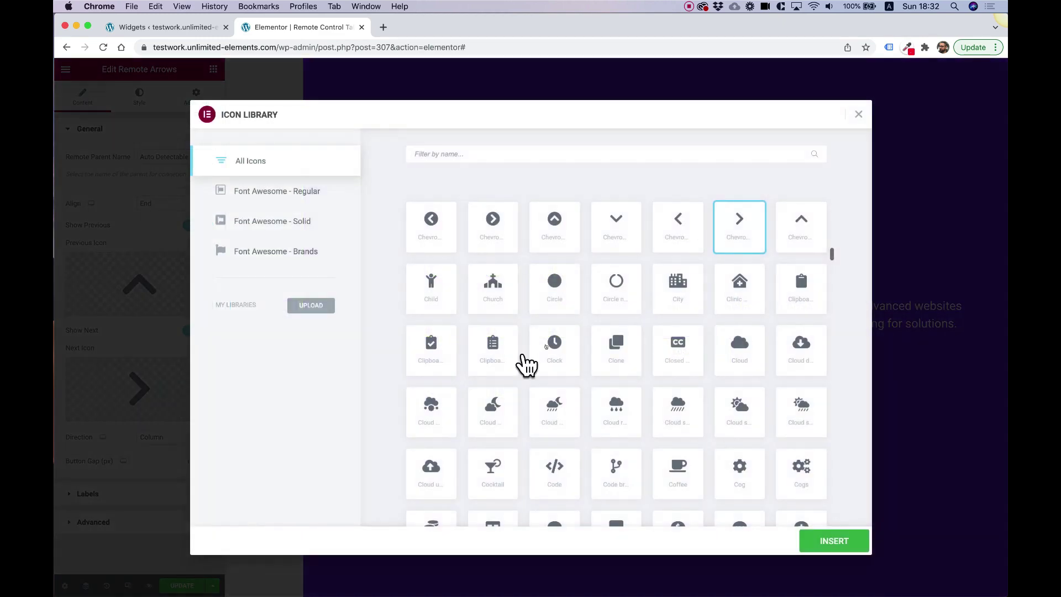
left_click(628, 229)
left_click(849, 545)
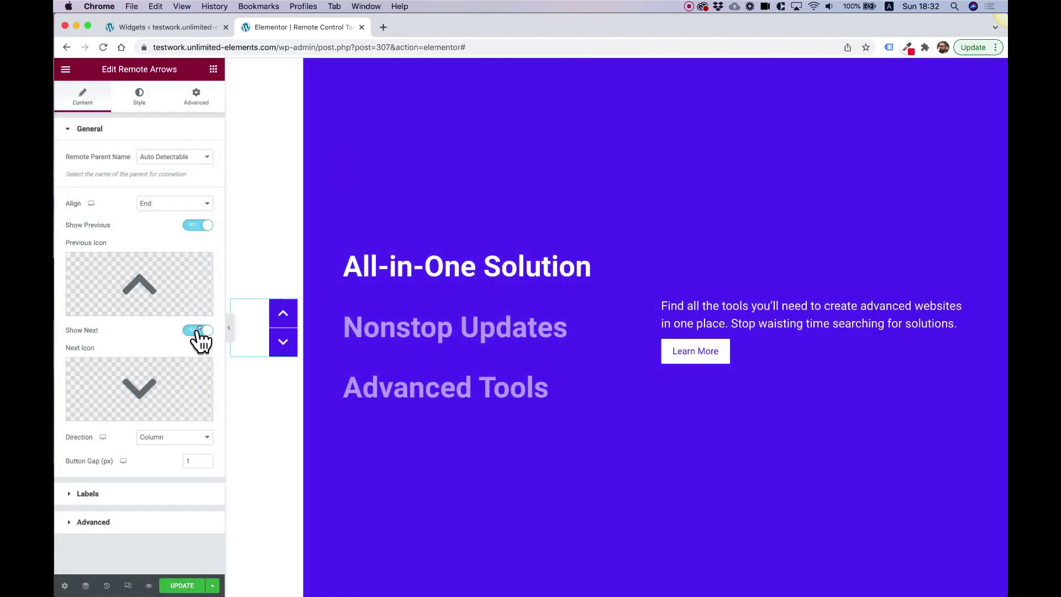
Step: Set the padding of the column that holds the Remote Arrows to 1 px on all sides
left_click(232, 302)
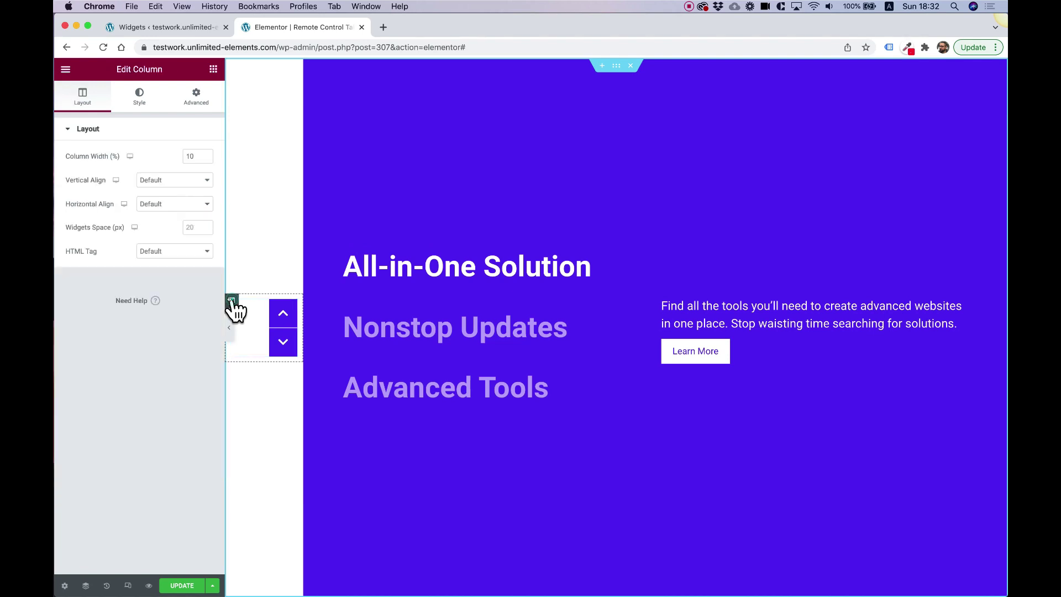
left_click(200, 101)
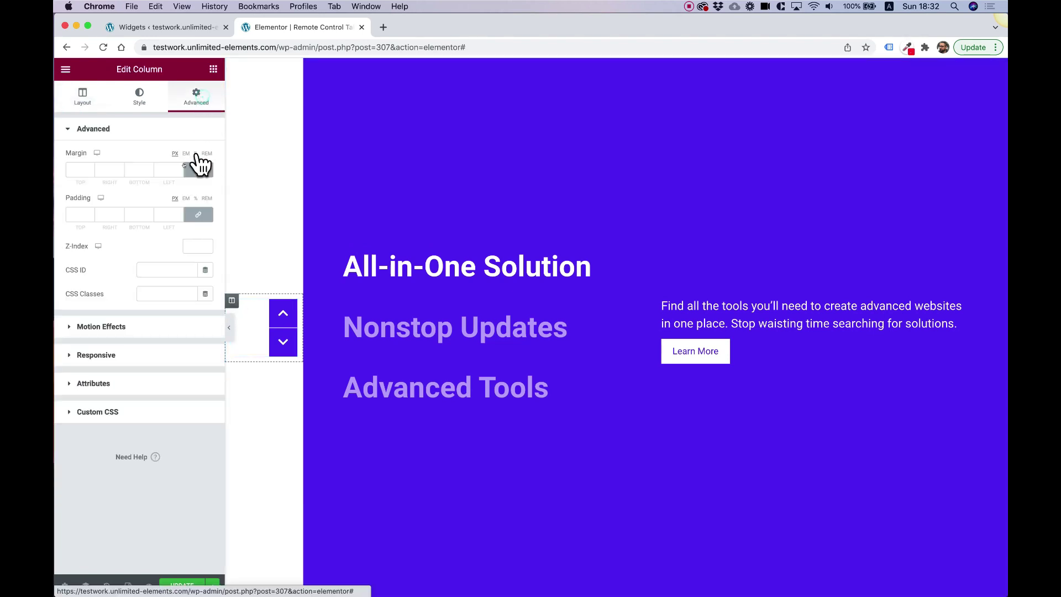
type("0")
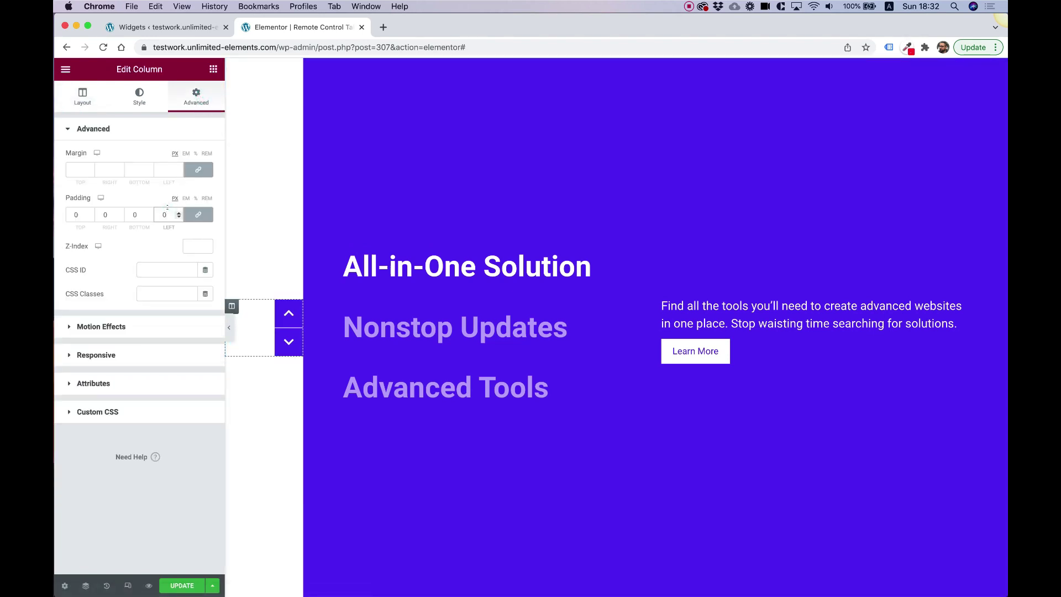
type("1")
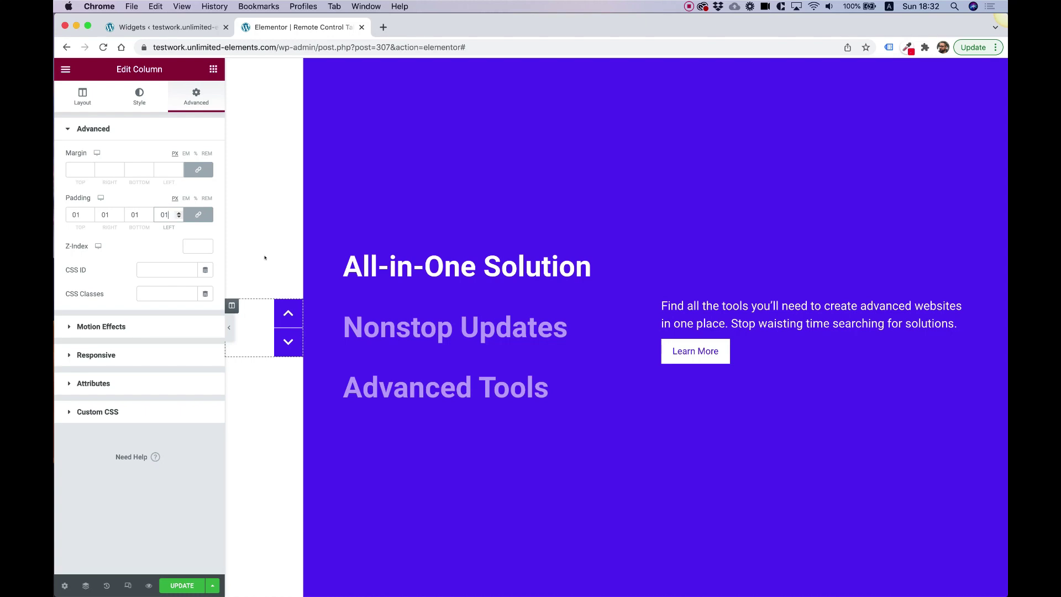
Step: Test the up and down arrows to check that they switch the carousel content
left_click(297, 346)
left_click(289, 320)
left_click(289, 347)
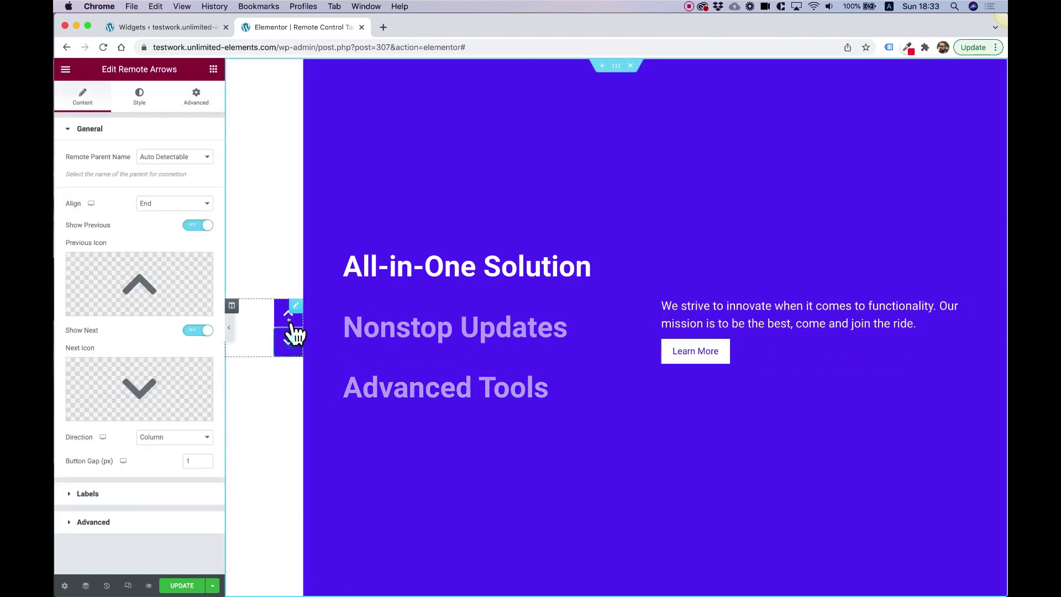
left_click(289, 324)
left_click(289, 342)
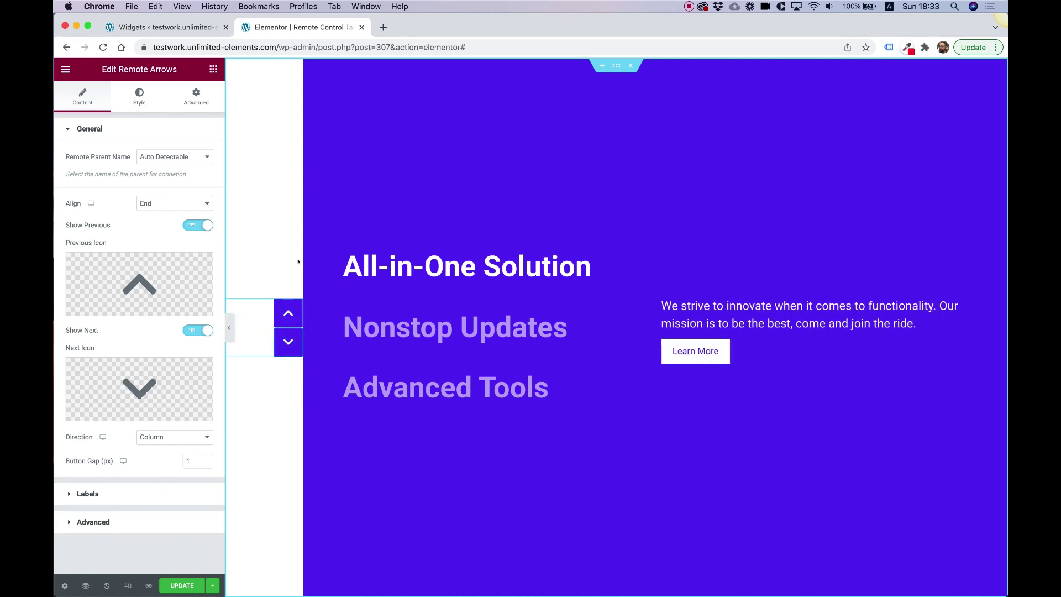
Step: Set the arrow buttons' minimum width and height to 80 and test both enlarged arrows
left_click(141, 99)
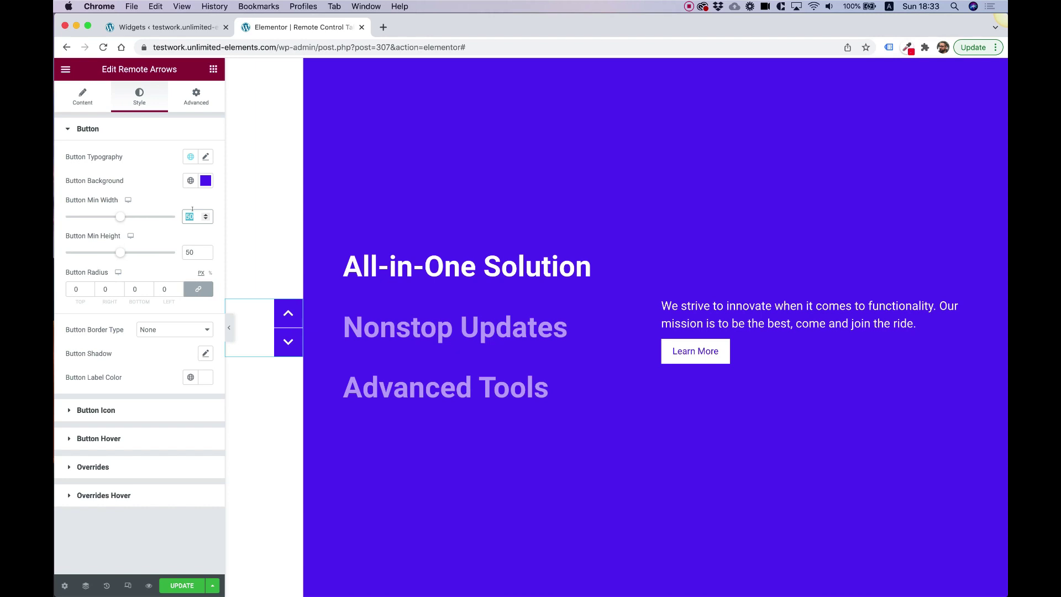
type("8080")
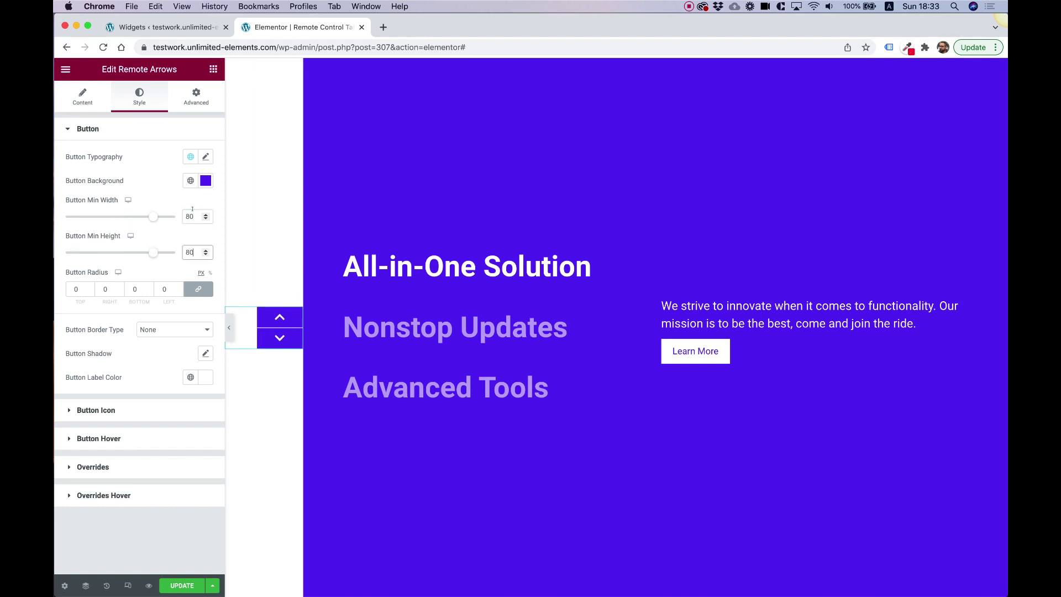
left_click(284, 349)
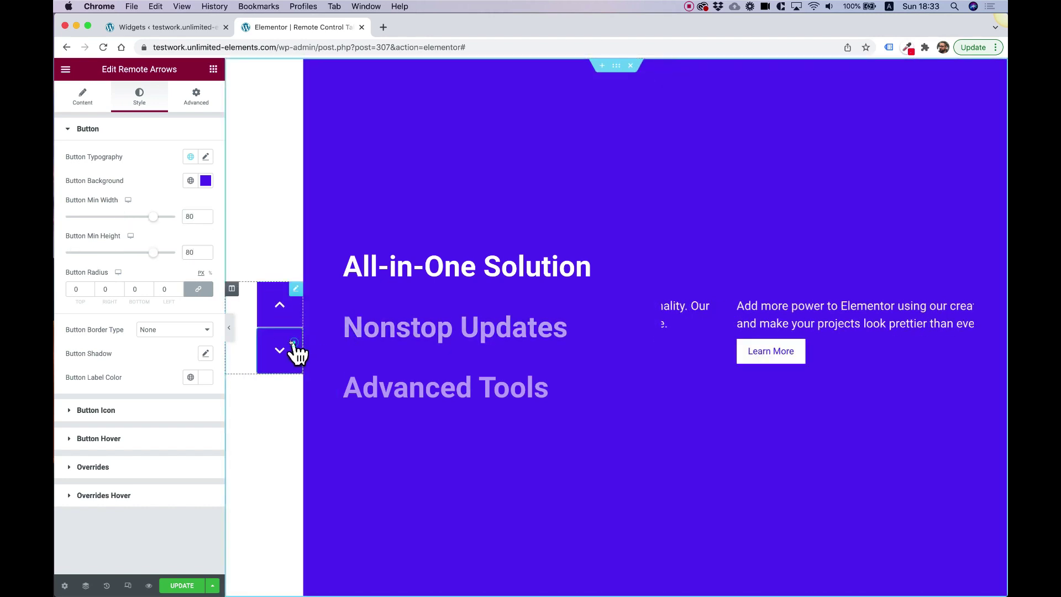
left_click(280, 304)
left_click(287, 349)
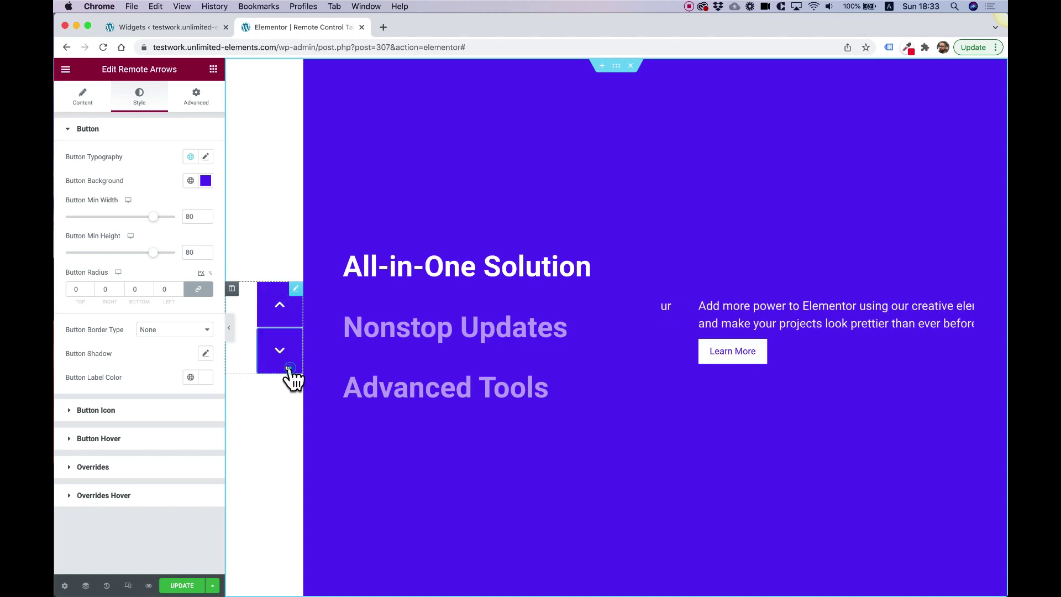
Step: Try the Nonstop Updates and All-in-One Solution tabs and reload the editor page
left_click(398, 331)
left_click(434, 279)
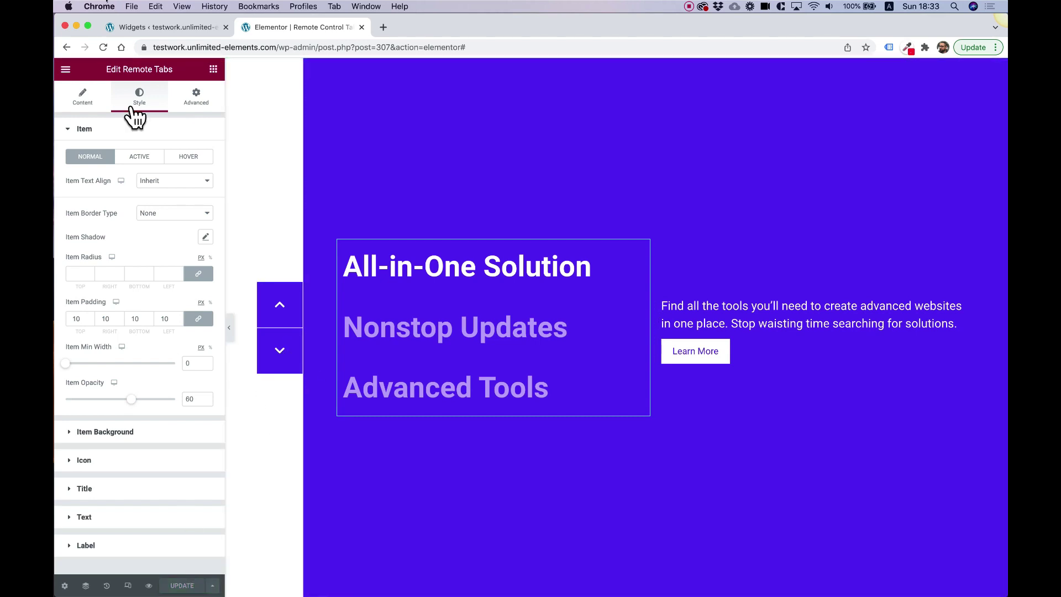
key("super+r")
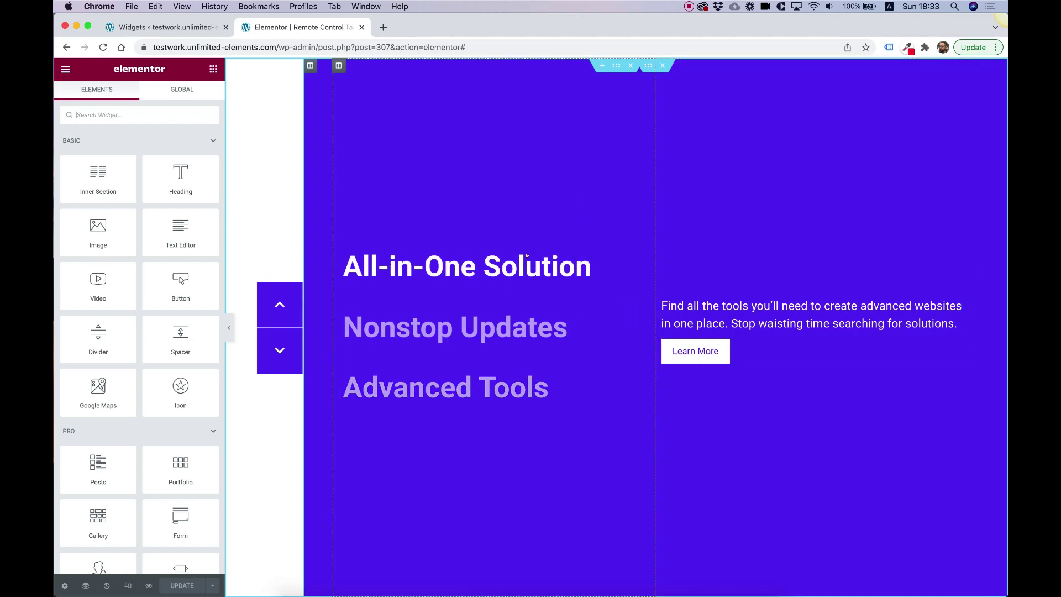
left_click(497, 325)
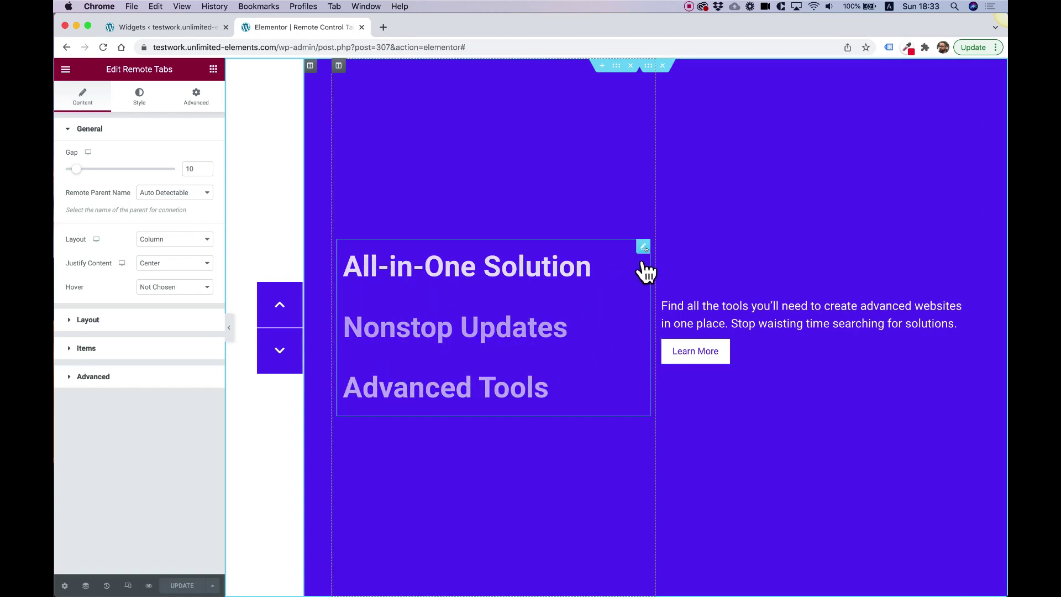
left_click_drag(643, 247, 645, 246)
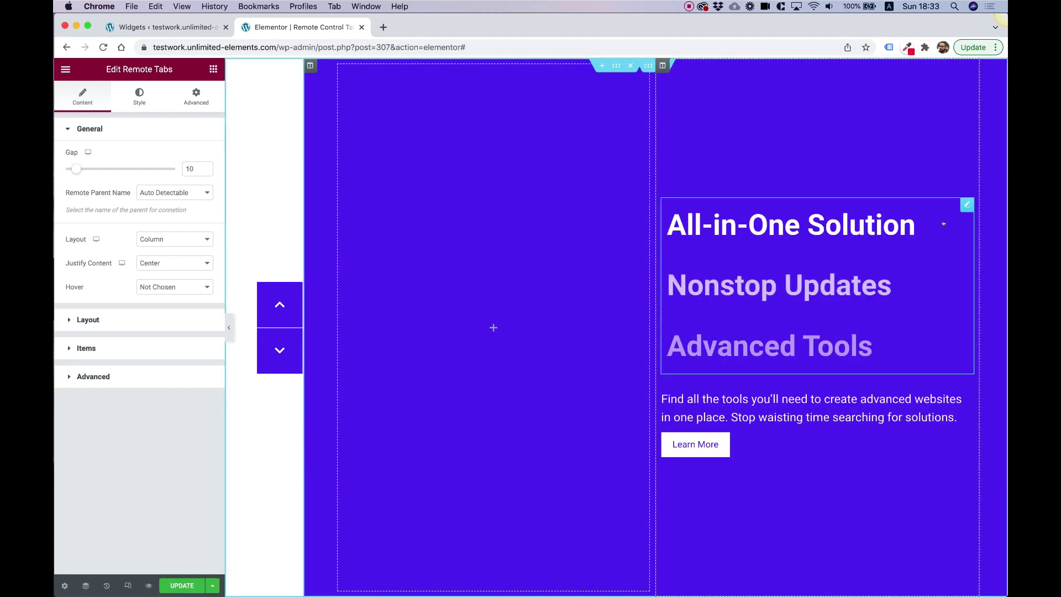
left_click_drag(963, 209, 533, 305)
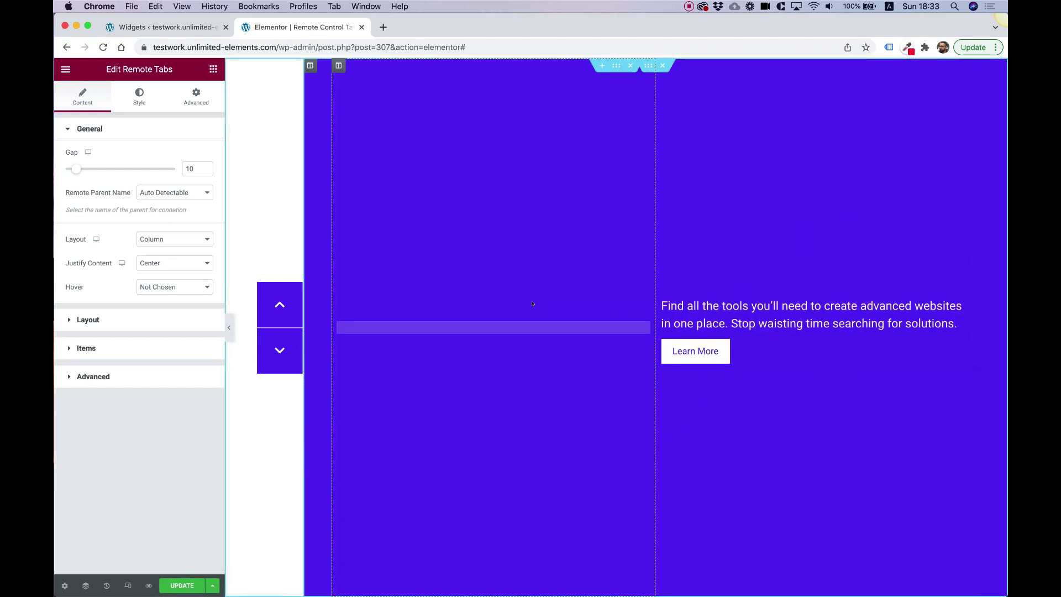
Step: Turn on Show Label in the Remote Tabs' layout options
left_click(99, 322)
left_click(196, 242)
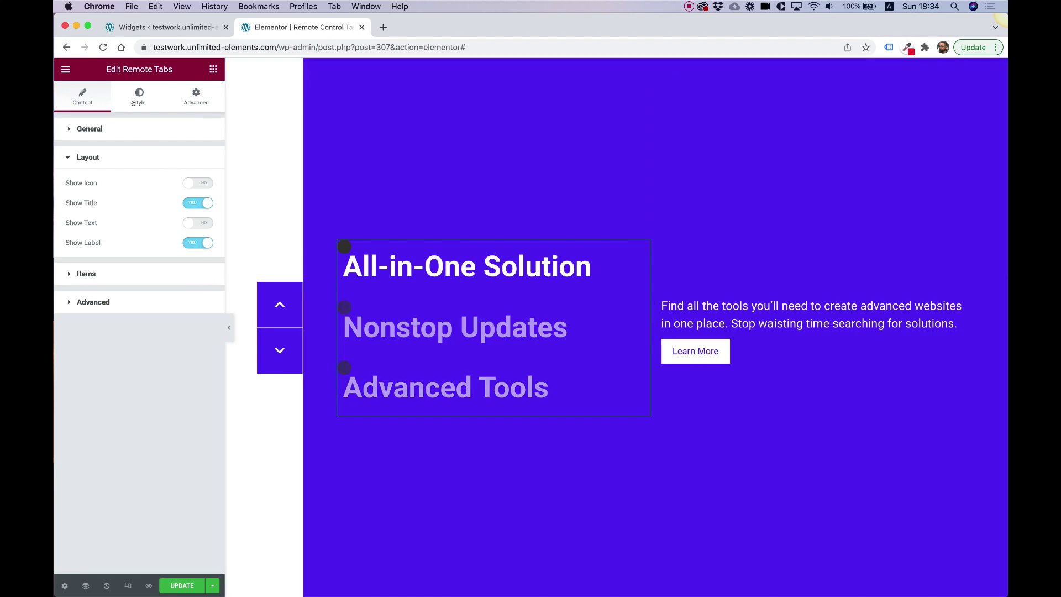
Step: Label the Remote Tabs items All-in-One Solution, Nonstop Updates and Advanced Tools as 1, 2 and 3
left_click(105, 268)
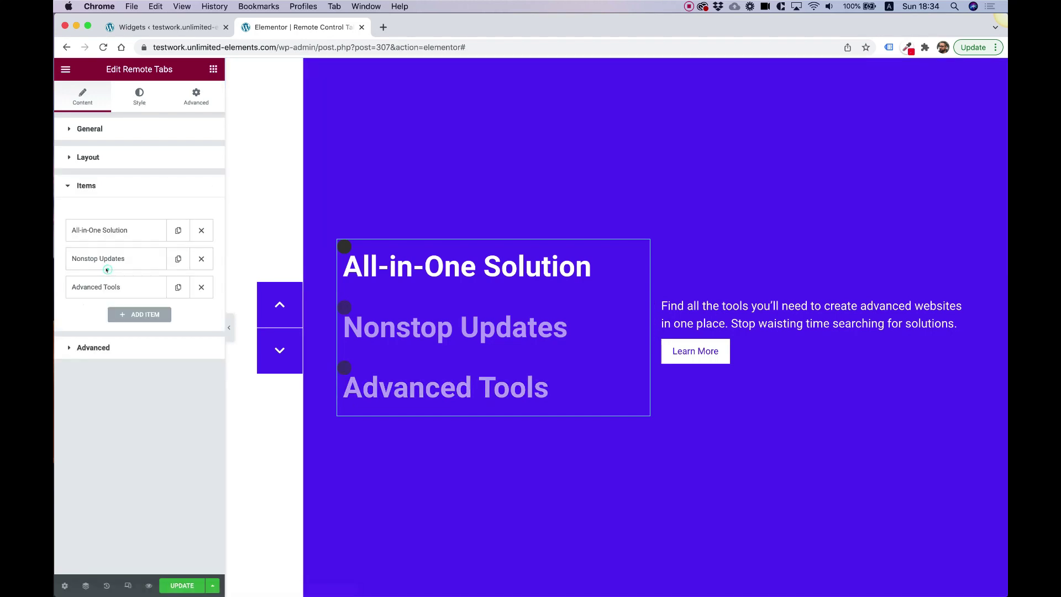
left_click(130, 232)
left_click(172, 419)
type("1")
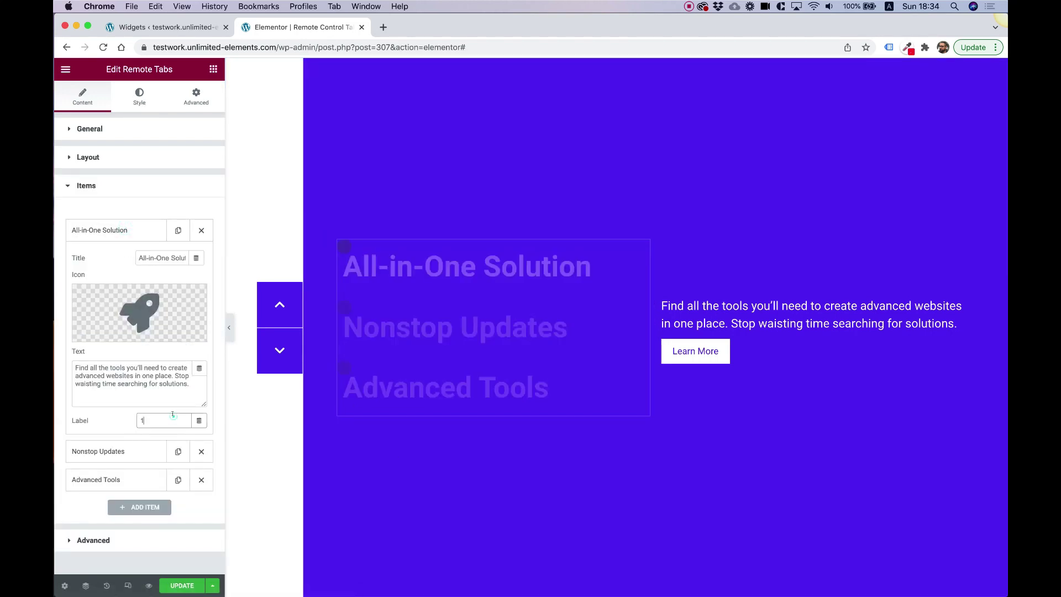
left_click(127, 454)
left_click(158, 449)
type("2")
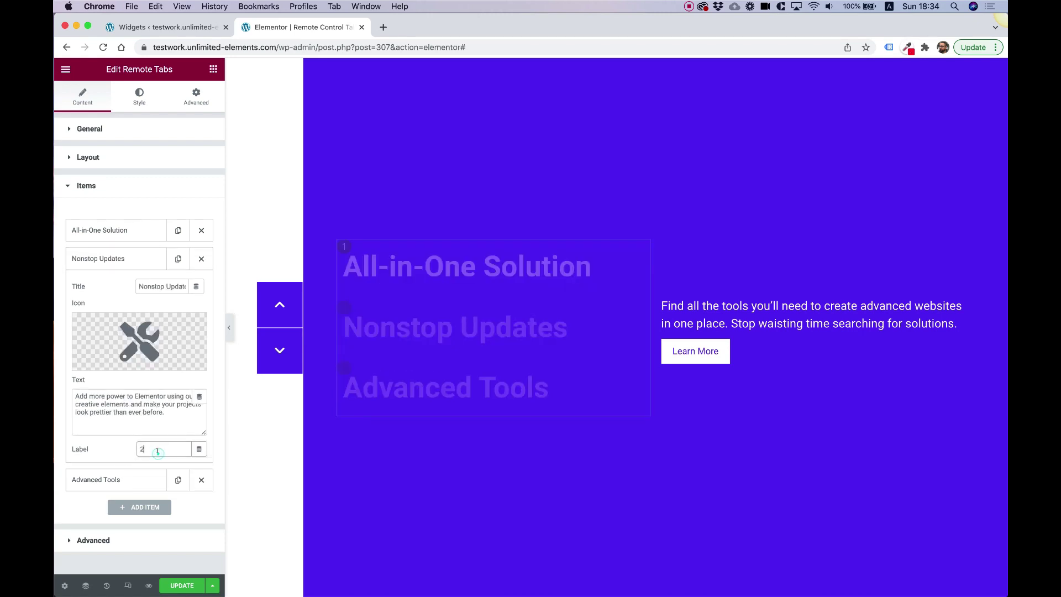
left_click(130, 481)
left_click(158, 478)
type("3")
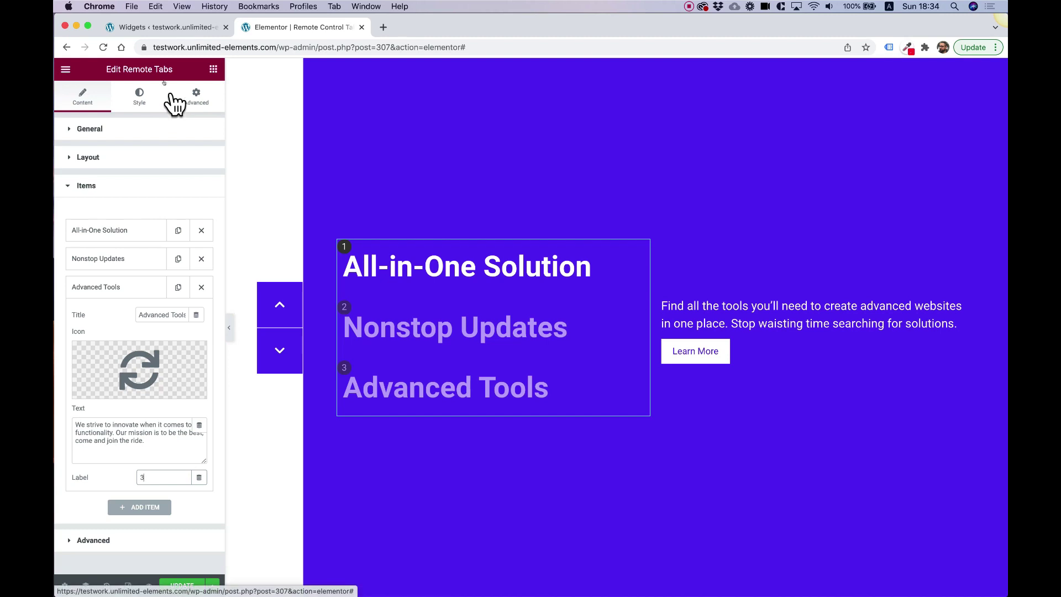
Step: Set the Remote Tabs label's horizontal space to -25 and its vertical space to 38
left_click(141, 97)
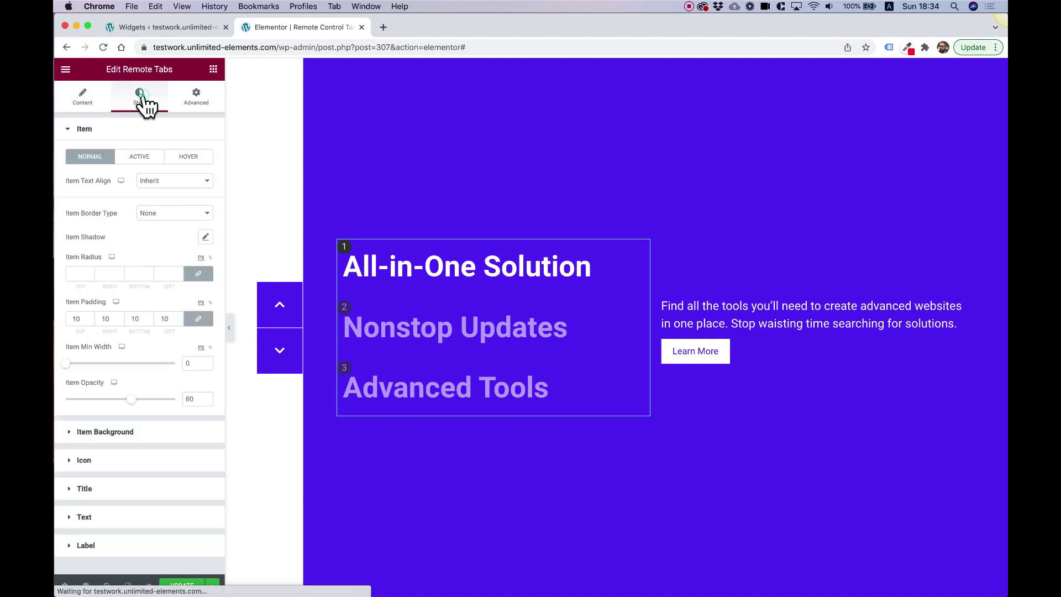
left_click(86, 546)
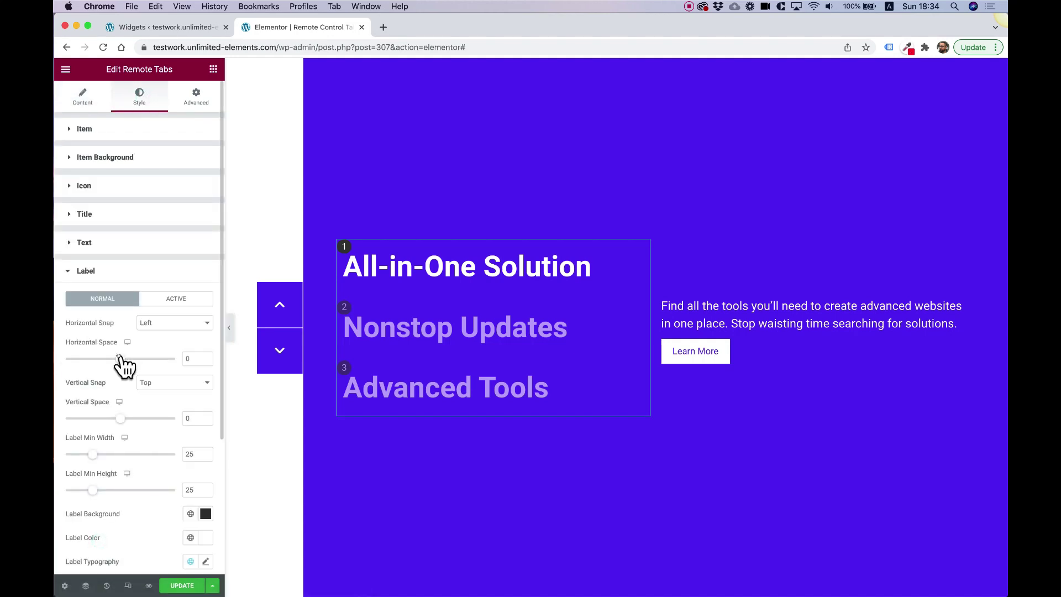
left_click_drag(118, 358, 106, 360)
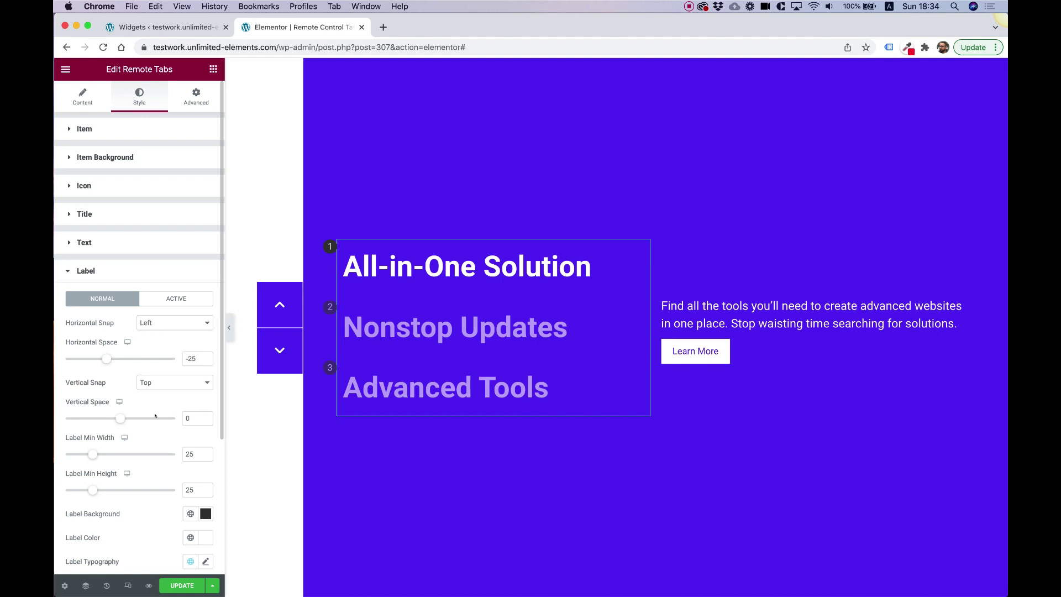
left_click_drag(119, 418, 136, 420)
scroll(170, 393, "down", 5)
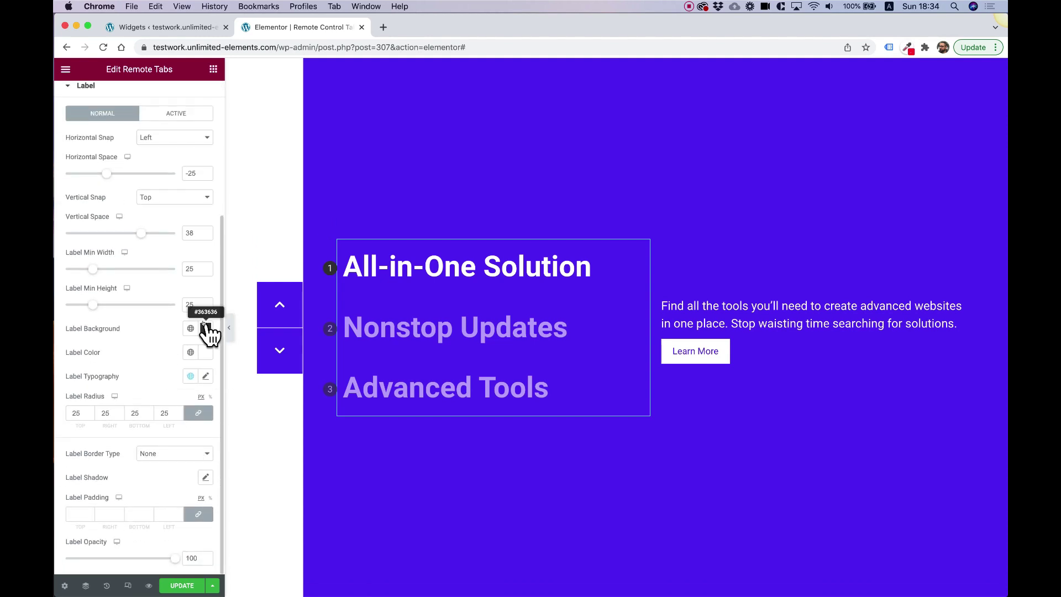
Step: Clear the background colour of the Remote Tabs labels
left_click(207, 330)
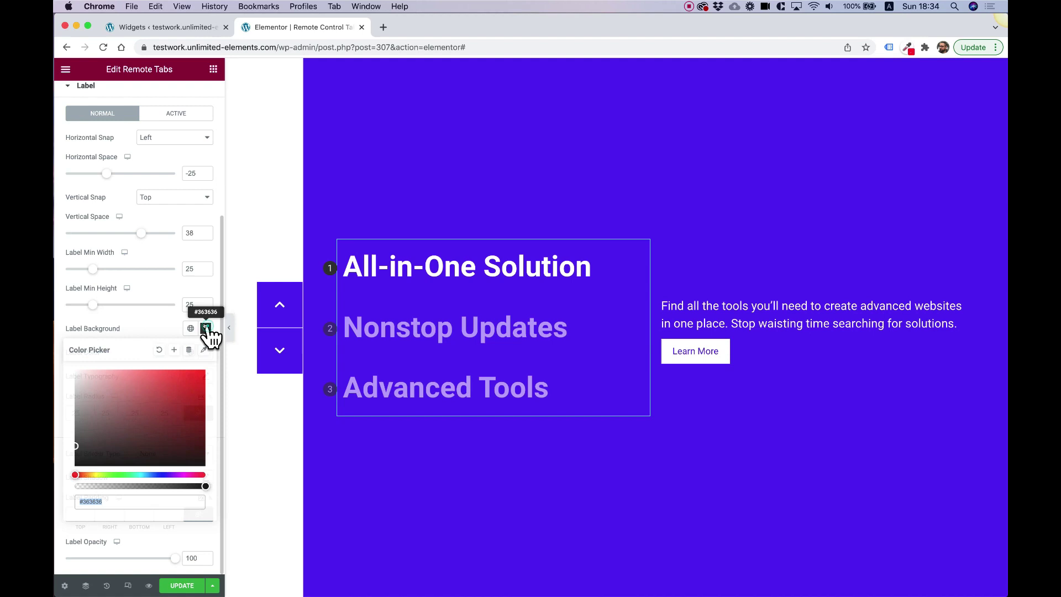
left_click(160, 349)
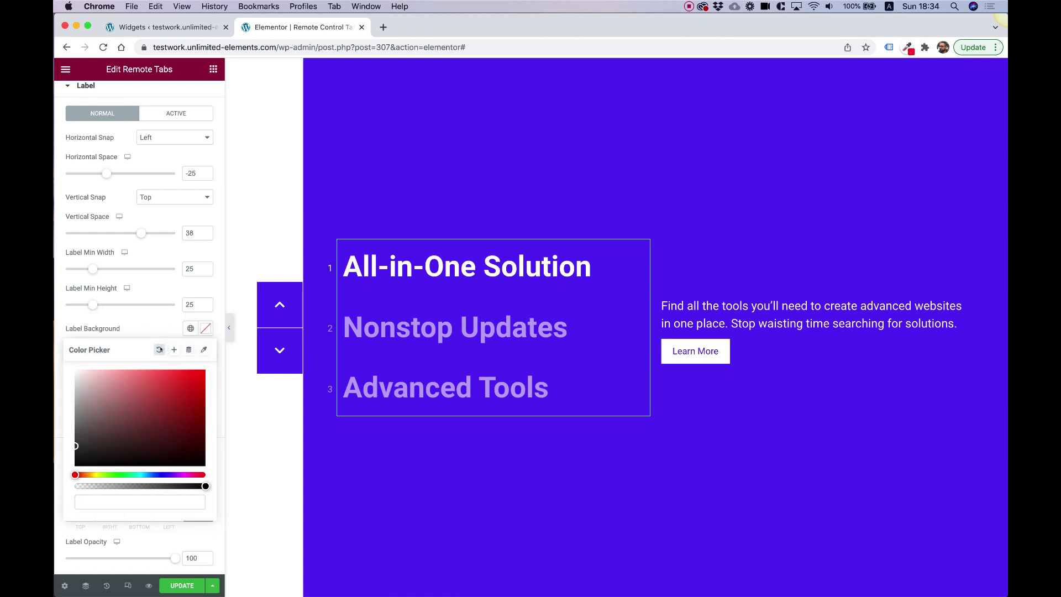
scroll(146, 142, "up", 4)
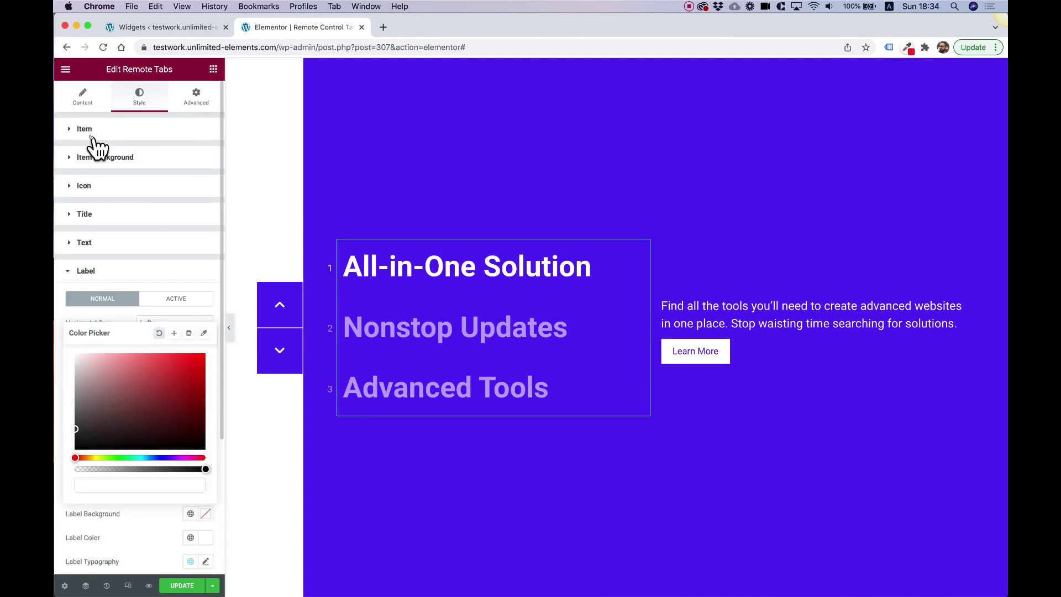
Step: Change the labels of All-in-One Solution, Nonstop Updates and Advanced Tools to 01, 02 and 03
left_click(84, 98)
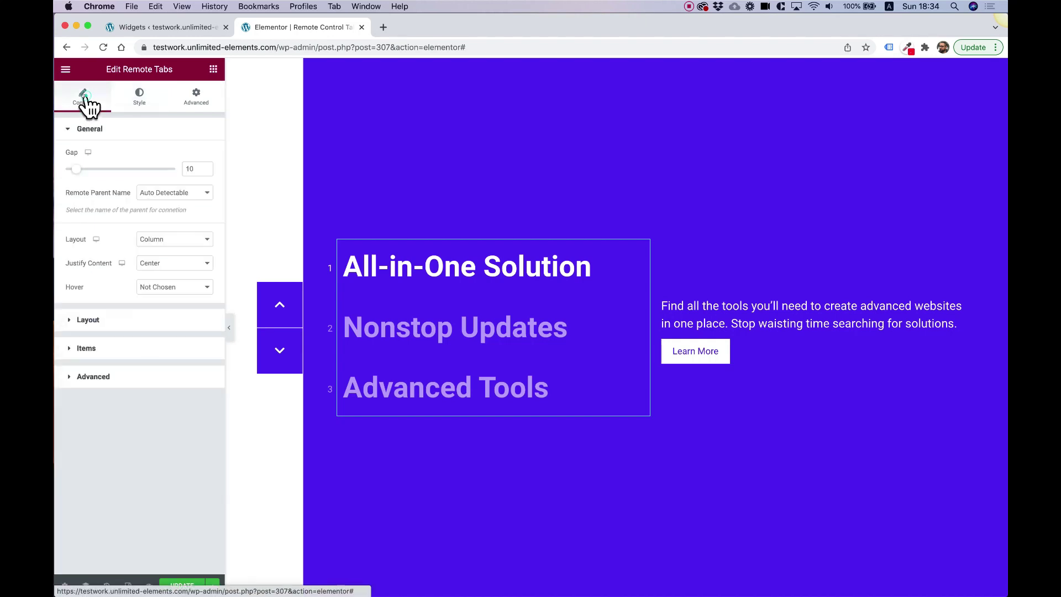
left_click(94, 349)
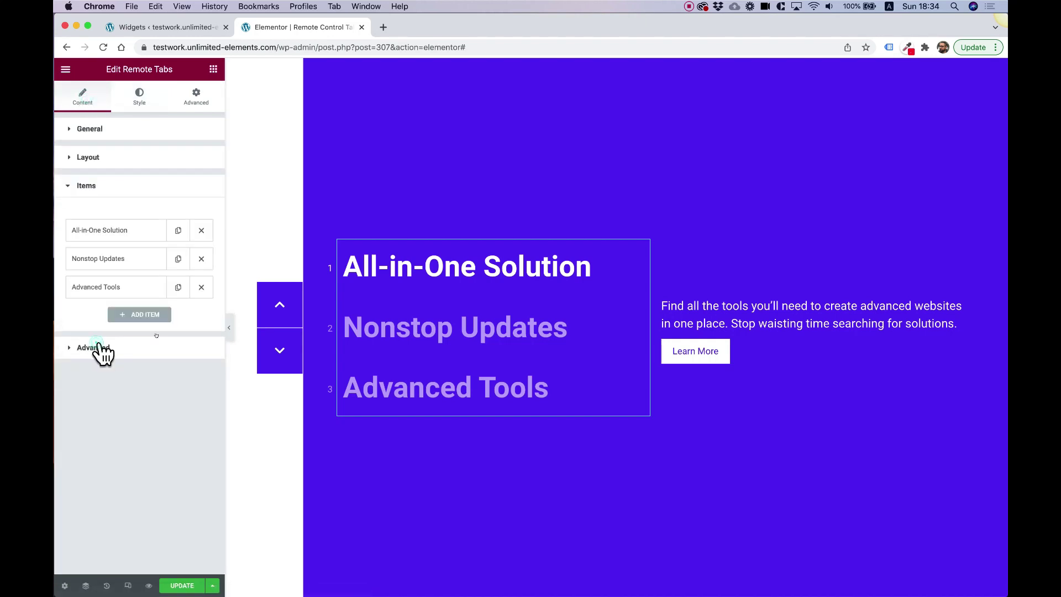
left_click(128, 231)
left_click(154, 421)
type("01")
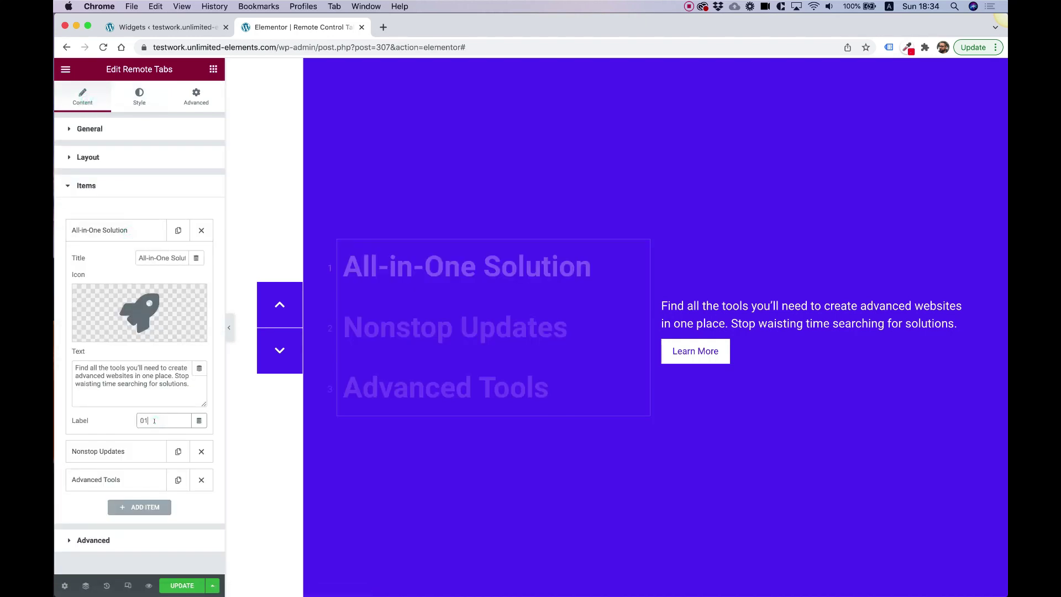
left_click(139, 452)
left_click(157, 449)
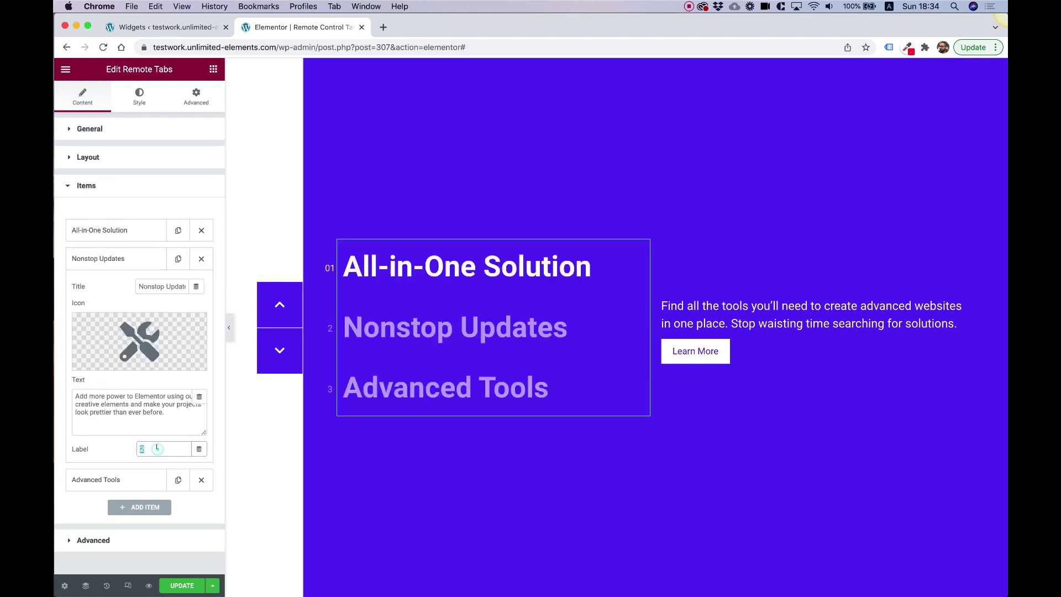
type("02")
left_click(125, 478)
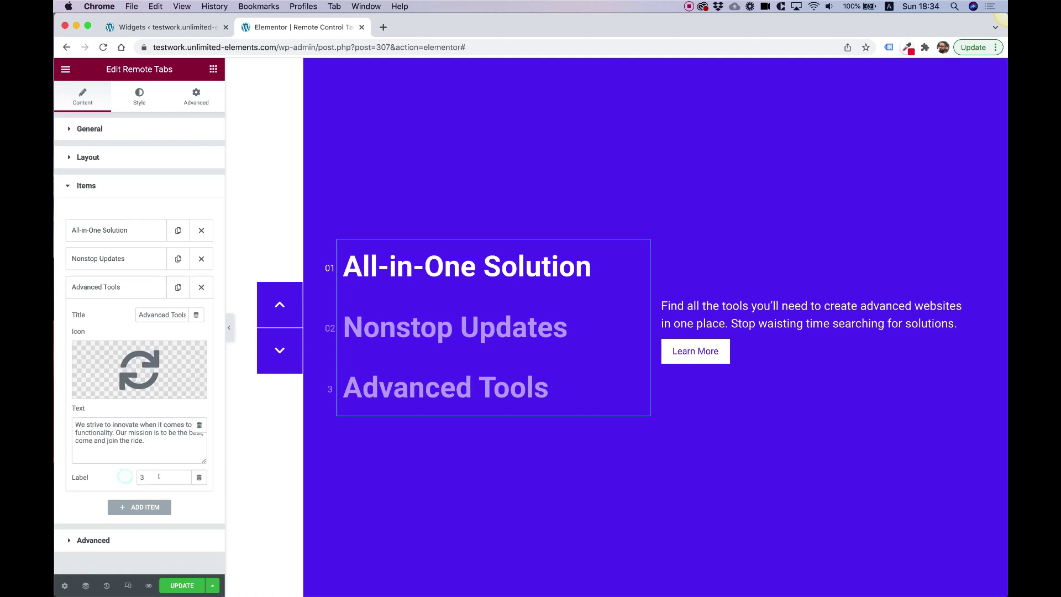
type("0")
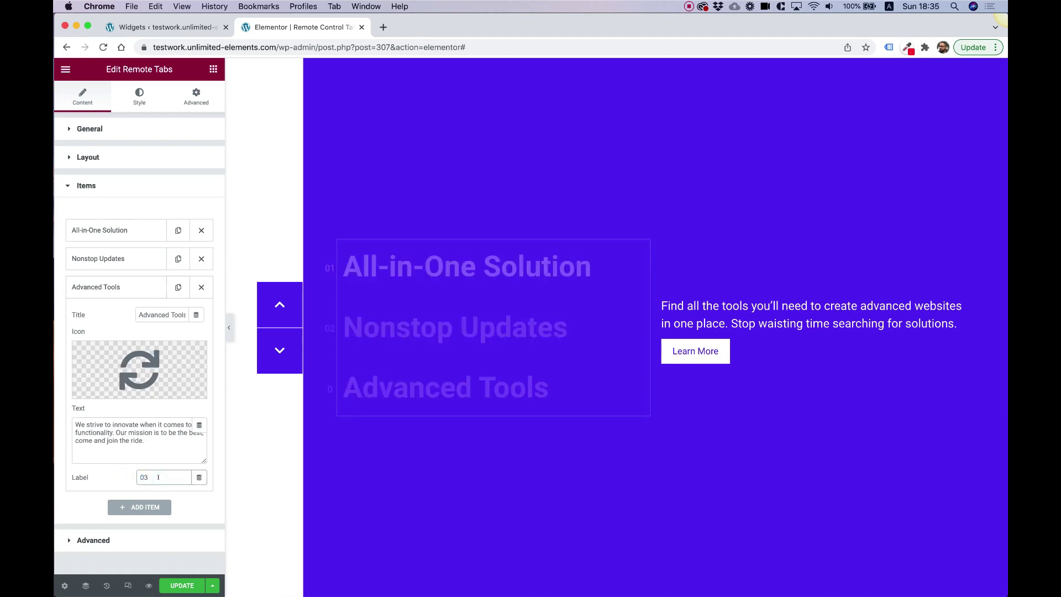
Step: Switch among the three numbered tabs on the canvas to check the carousel content and the active styling
left_click(460, 346)
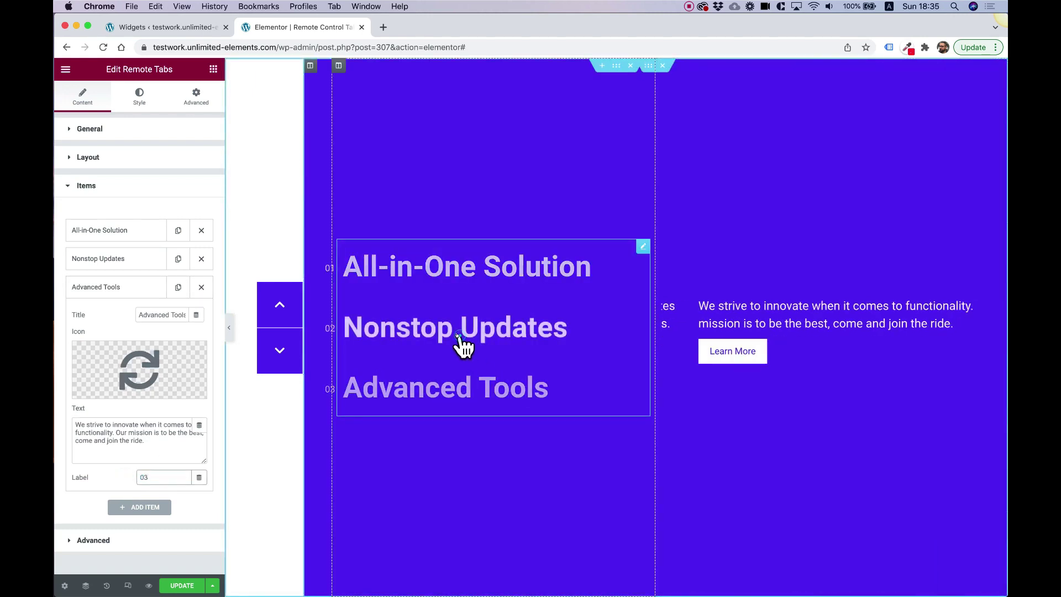
left_click(450, 392)
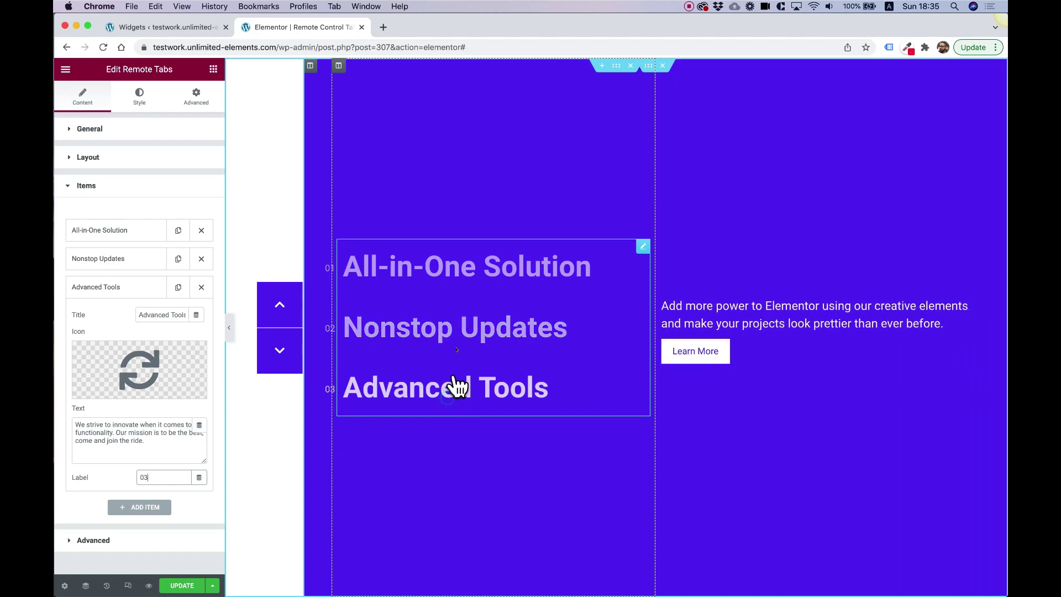
left_click(462, 338)
left_click(439, 282)
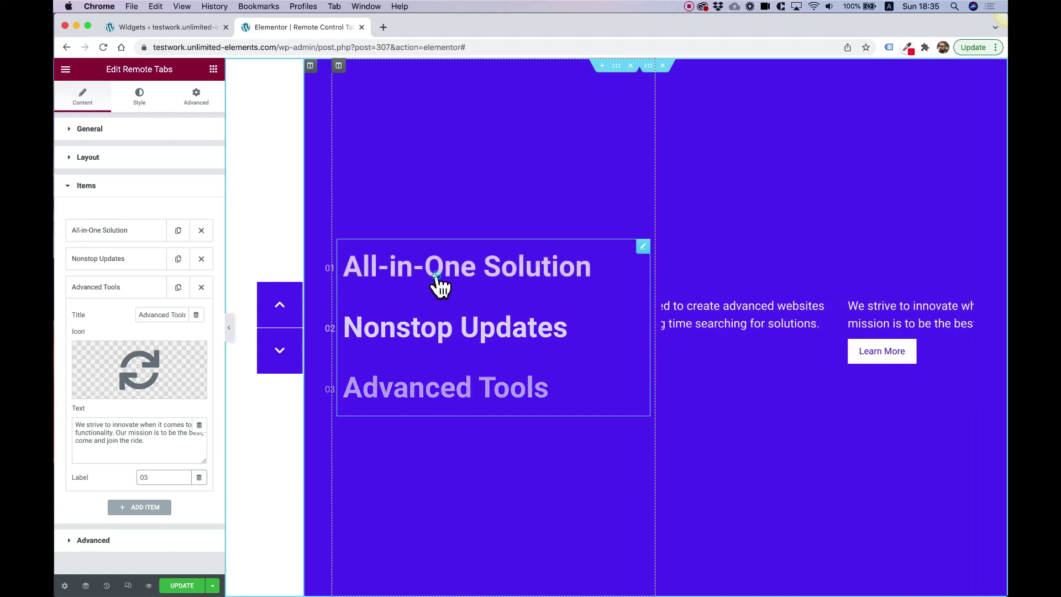
left_click(439, 337)
left_click(424, 393)
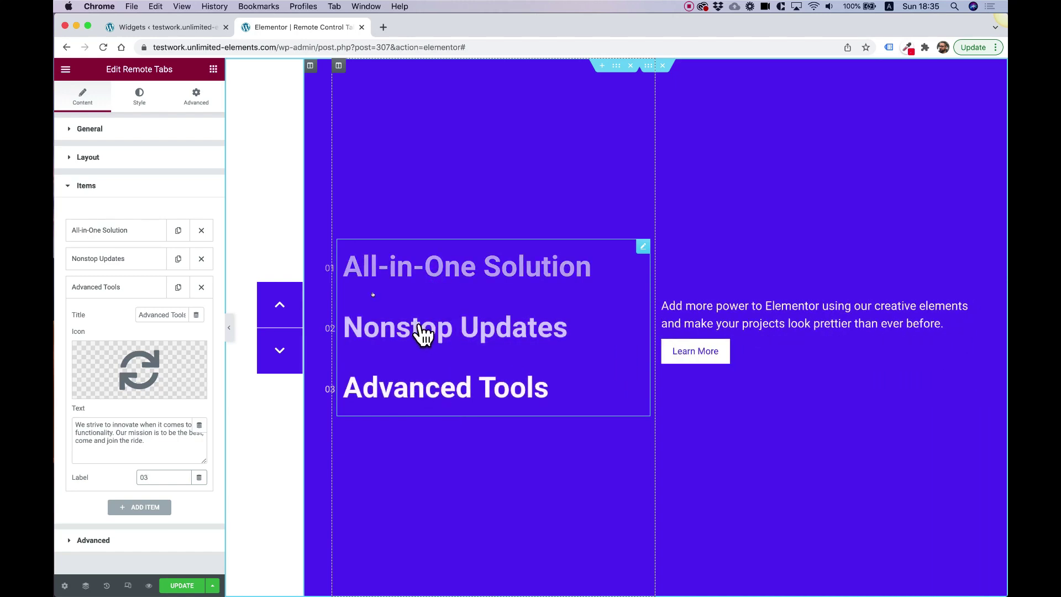
Step: Set the Remote Tabs label's horizontal space to -36
left_click(139, 100)
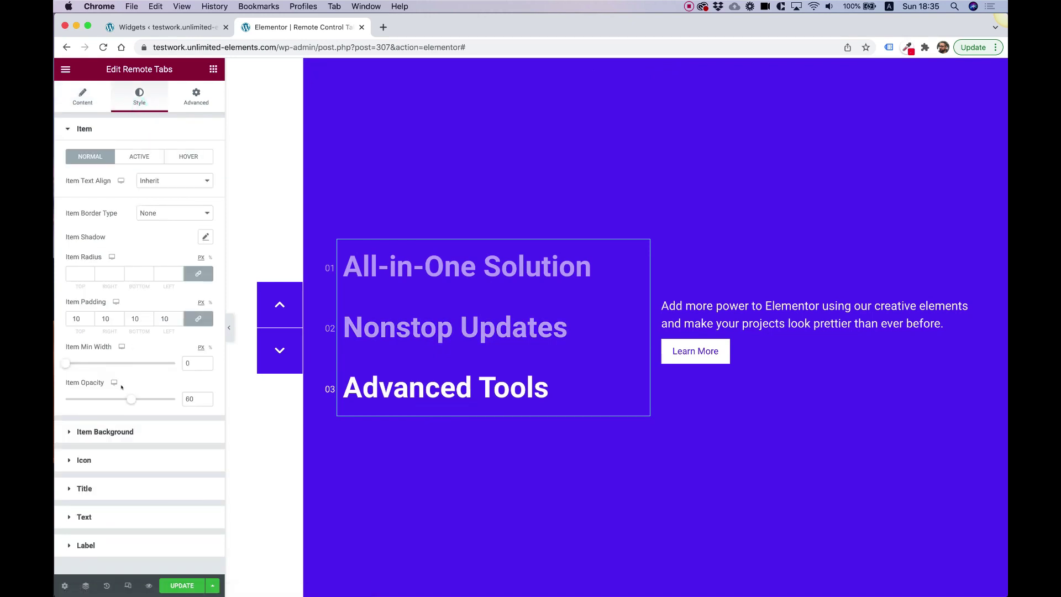
left_click(102, 544)
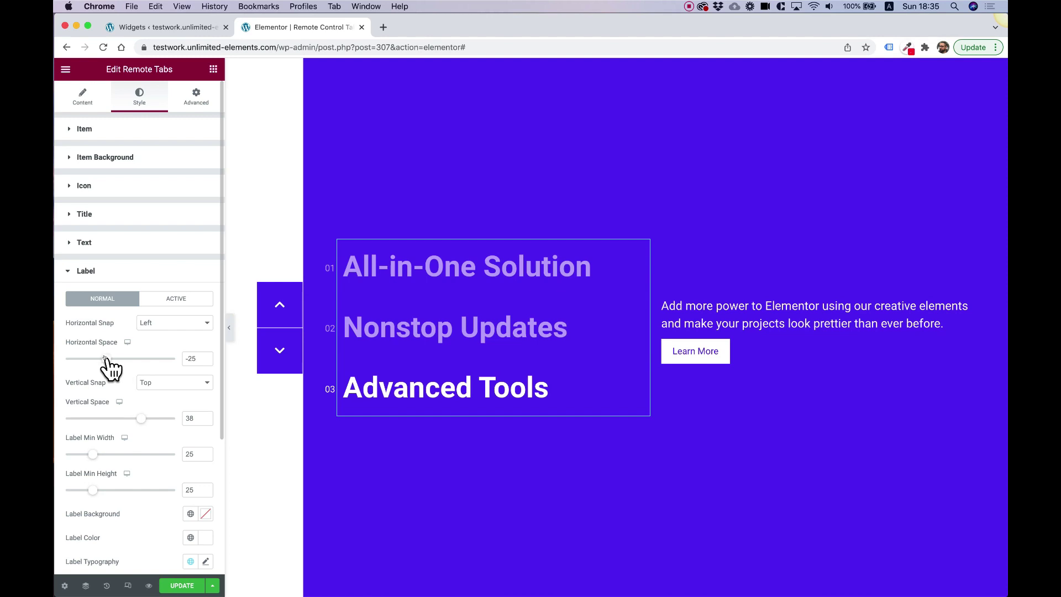
left_click_drag(104, 358, 99, 358)
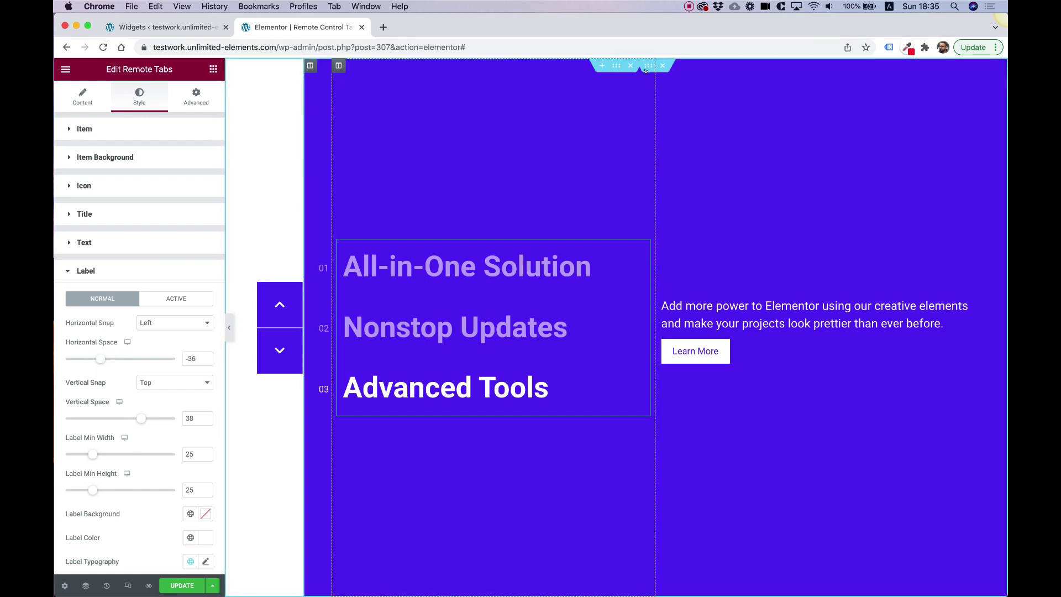
Step: Set the inner section's boxed width to 972 and refresh the Content Carousel by turning Loop off and back on
left_click(648, 67)
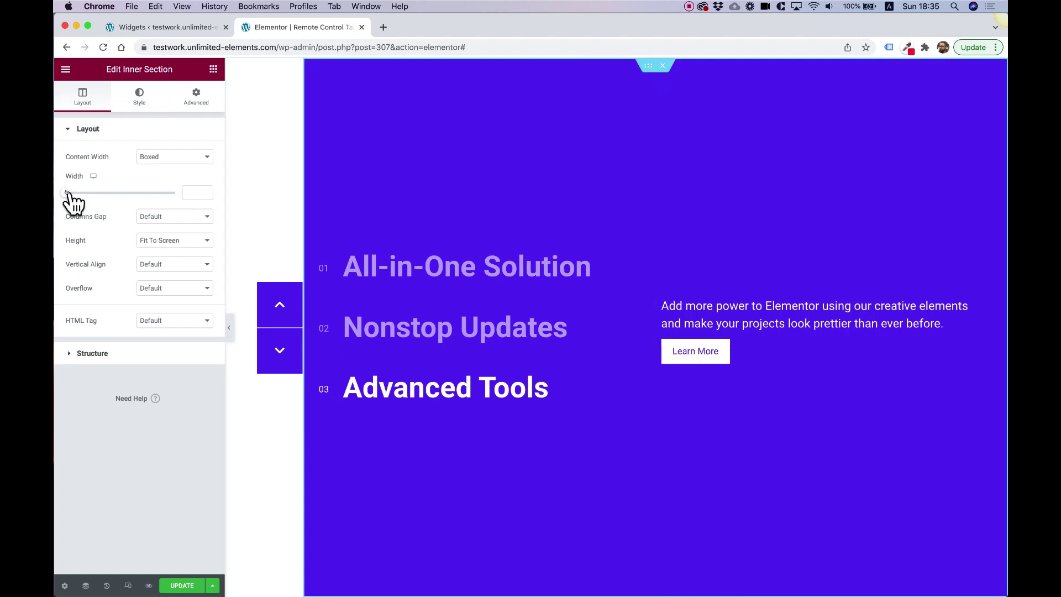
left_click_drag(67, 192, 114, 194)
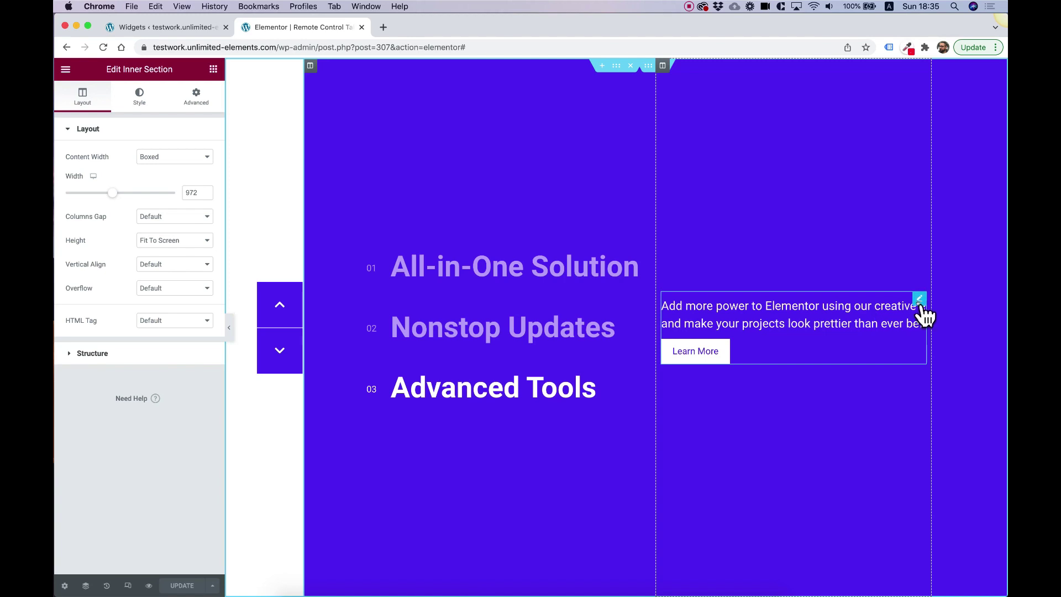
left_click(920, 303)
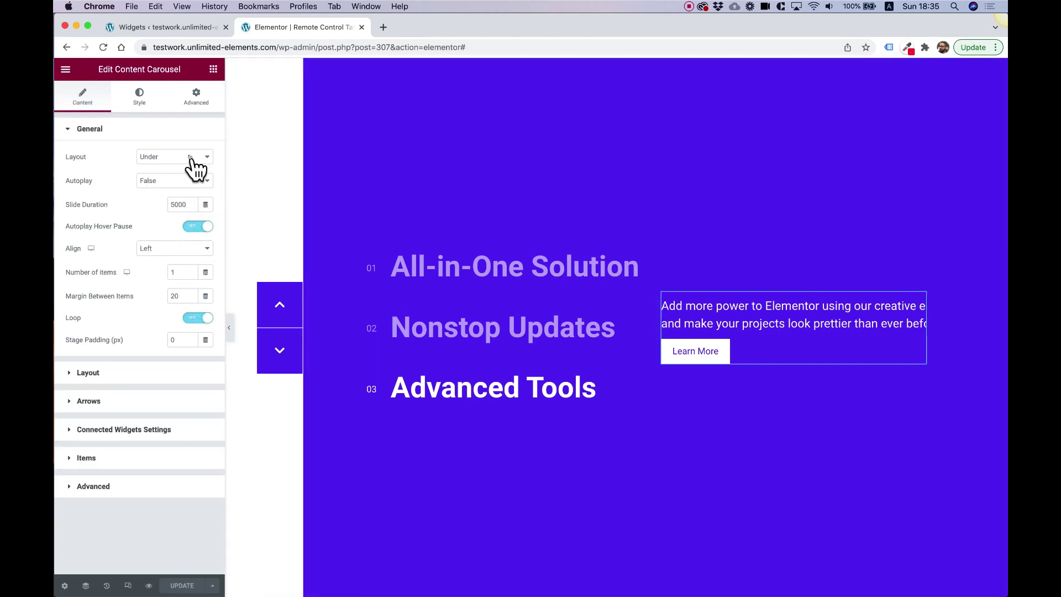
left_click(200, 319)
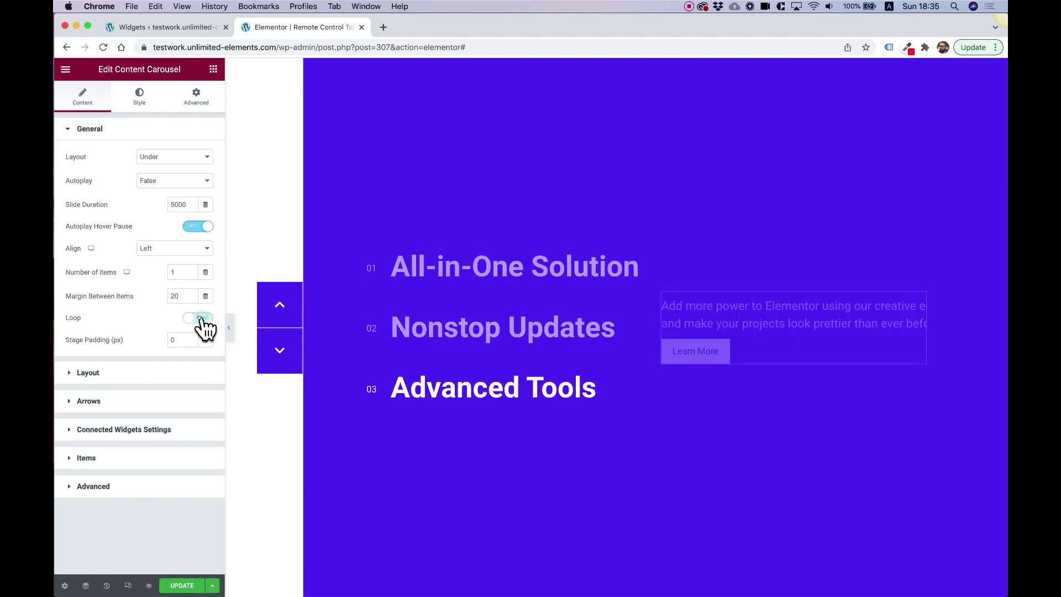
left_click(200, 319)
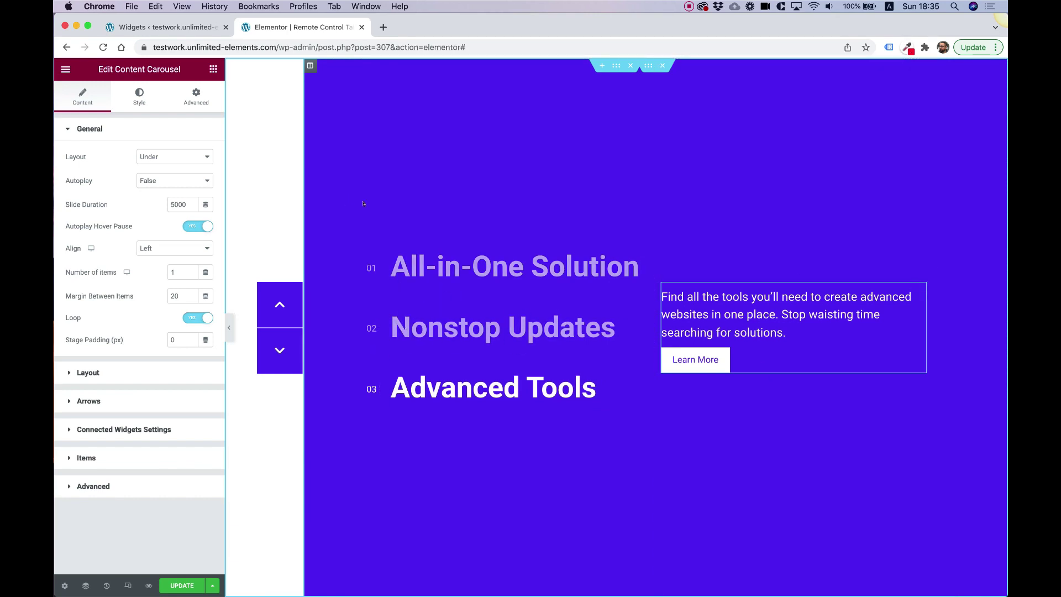
Step: Try all three tabs on the canvas to check the carousel at the narrower section width
left_click(464, 343)
left_click(481, 285)
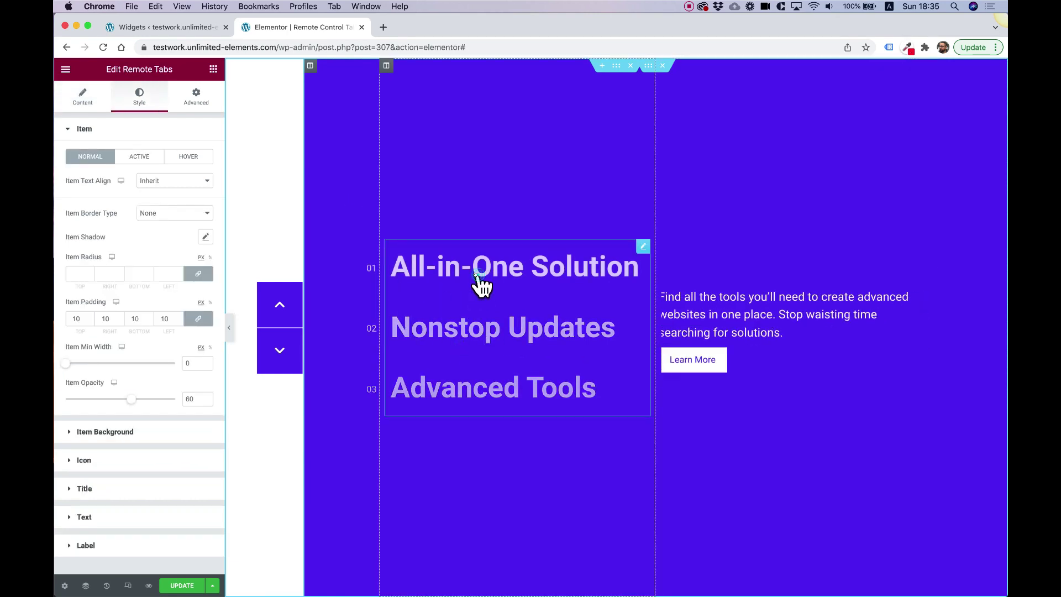
left_click(476, 326)
left_click(463, 395)
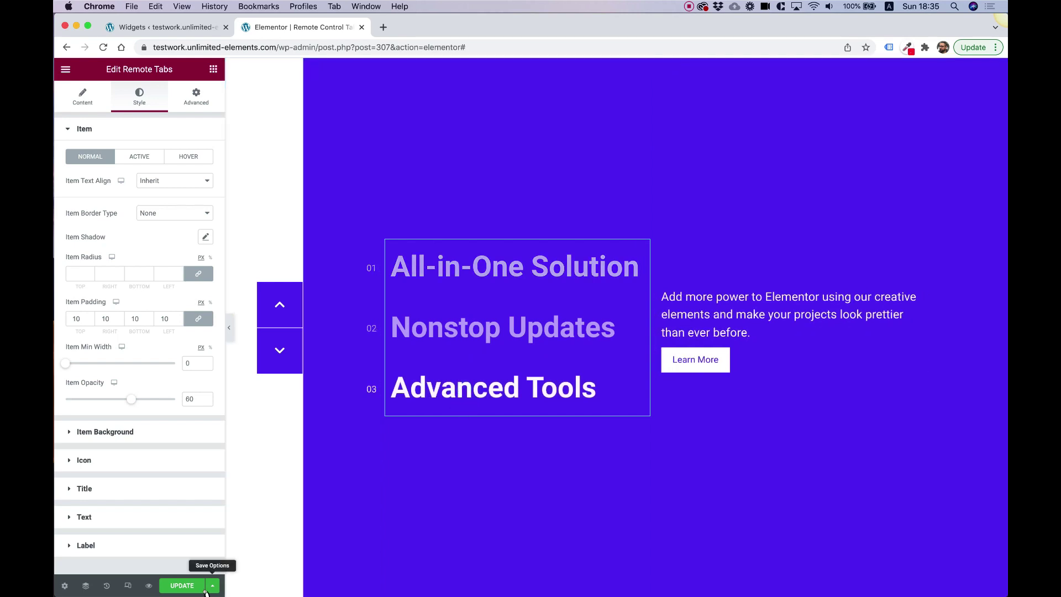
Step: Update the page and open its preview
left_click(182, 585)
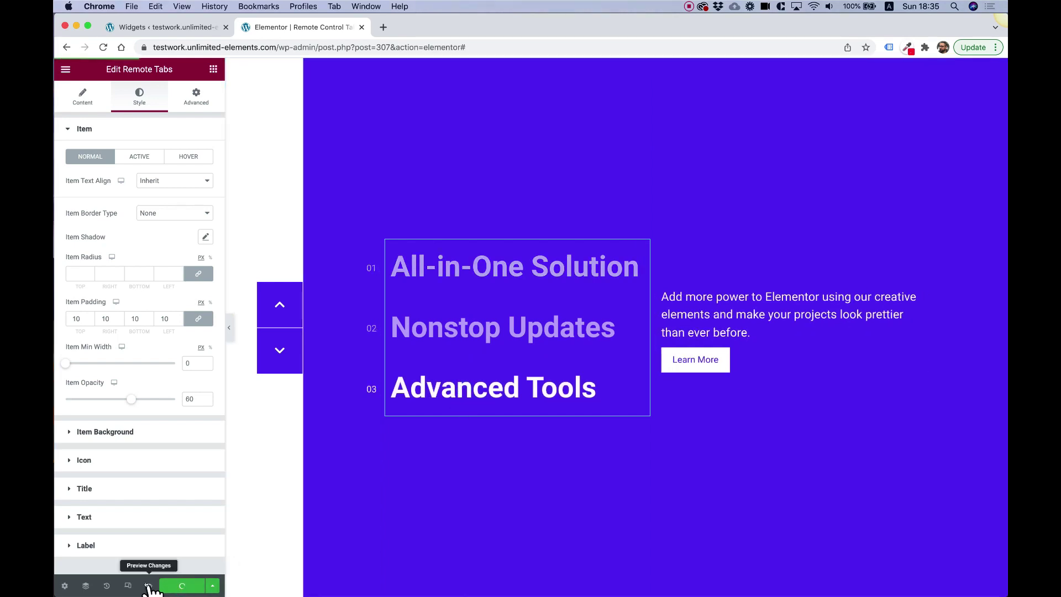
left_click(148, 585)
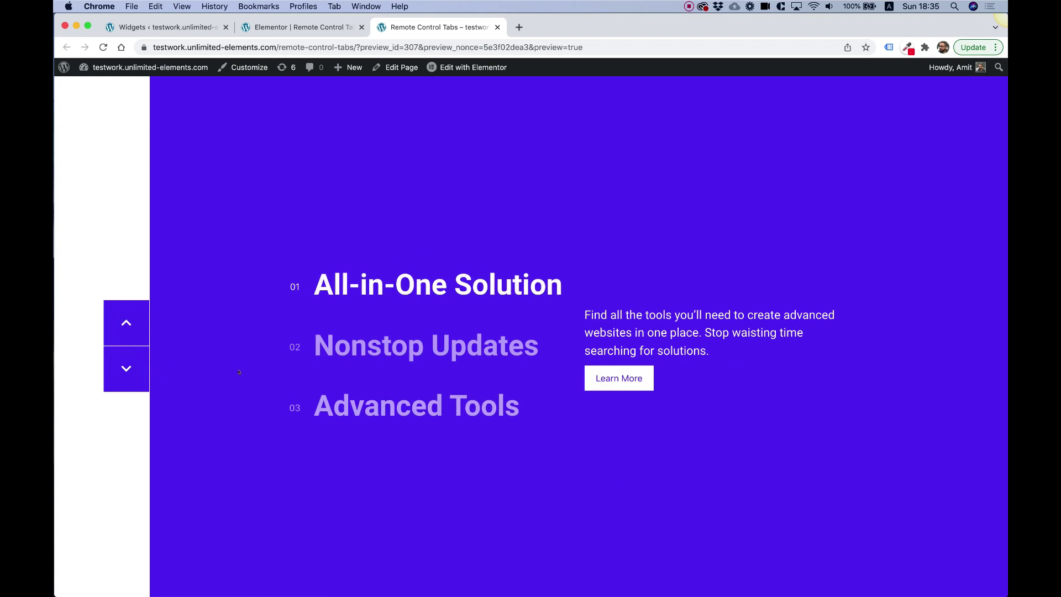
Step: Test the Nonstop Updates, Advanced Tools and All-in-One Solution tabs in the page preview
left_click(422, 349)
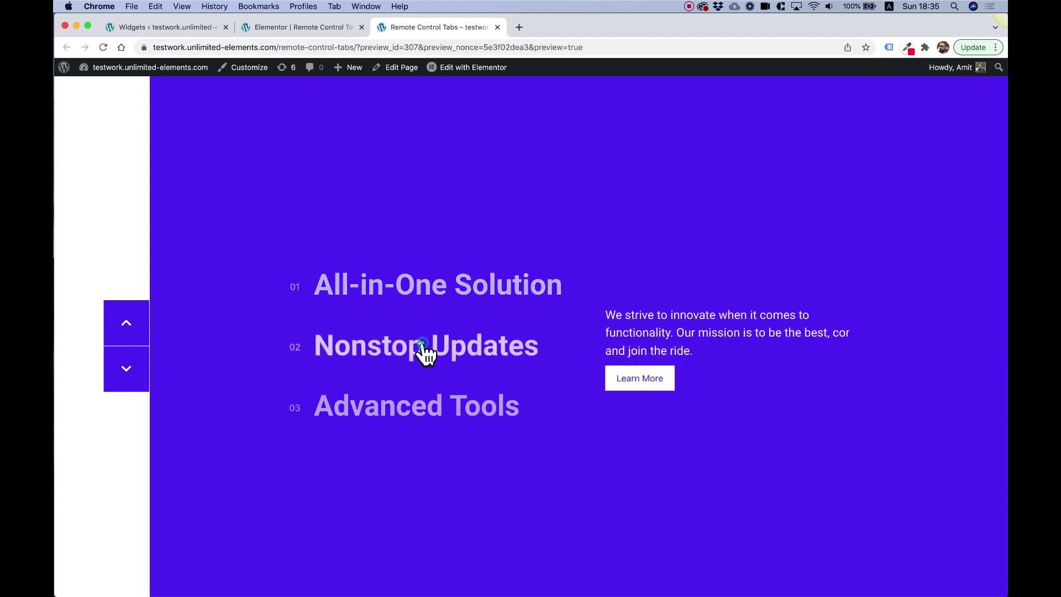
left_click(426, 409)
left_click(455, 285)
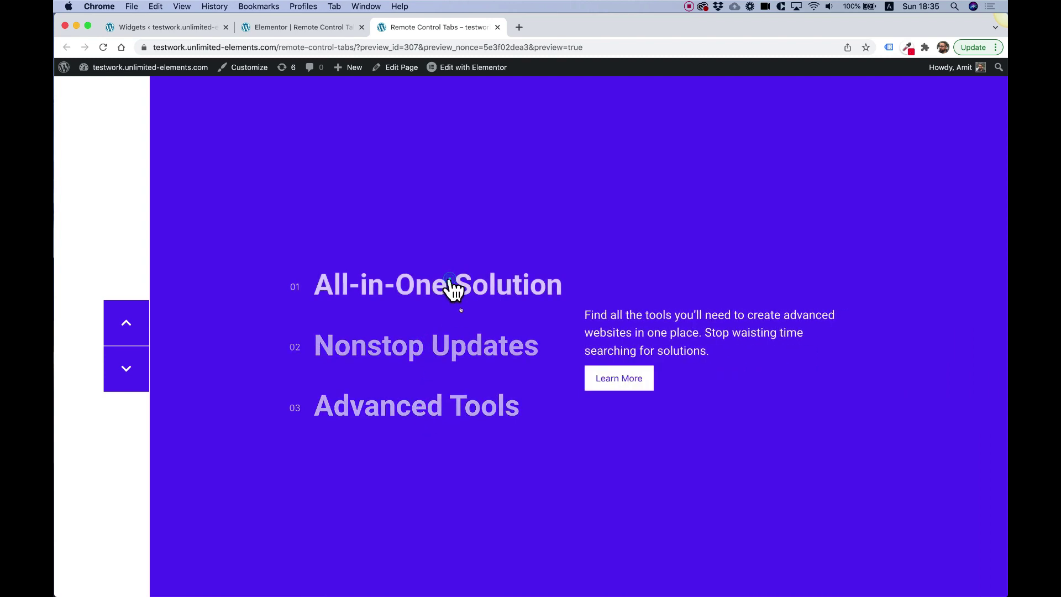
left_click(474, 348)
Step: Test the down and up arrows in the preview to check that they move the active tab and carousel together
left_click(131, 373)
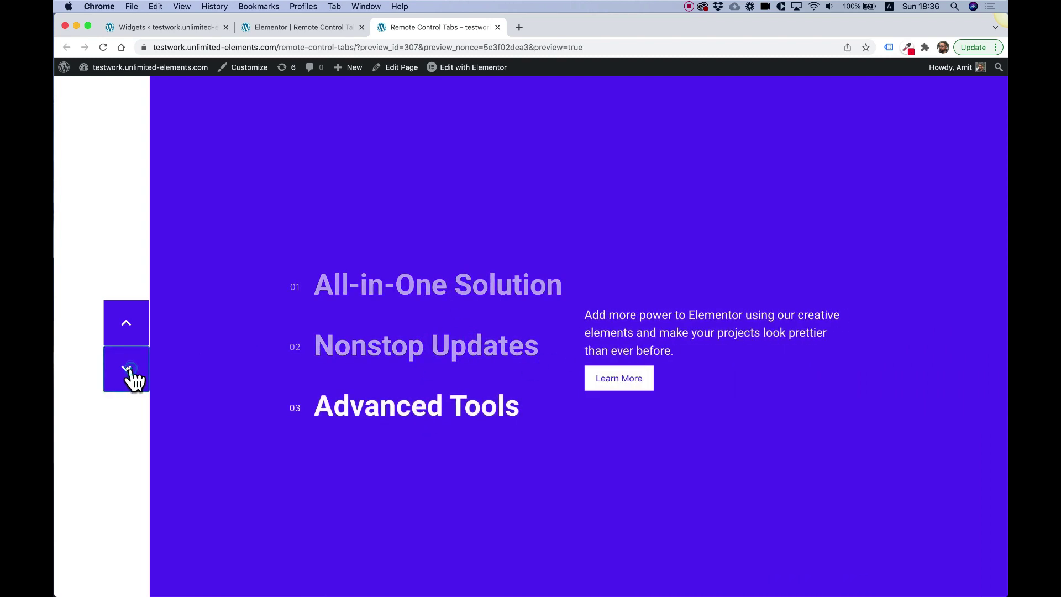
left_click(131, 370)
left_click(133, 327)
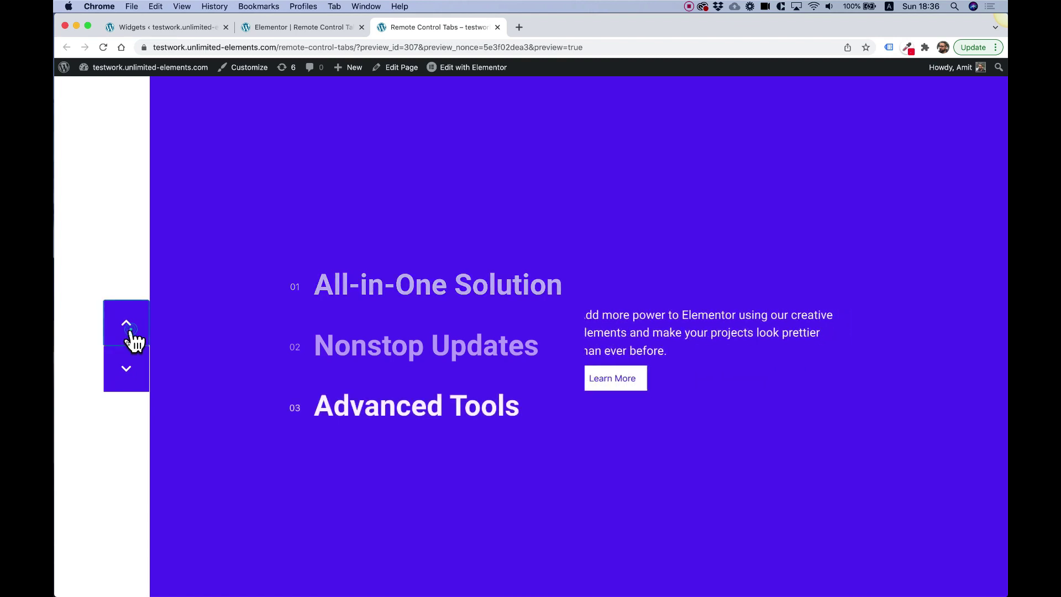
left_click(132, 379)
left_click(131, 373)
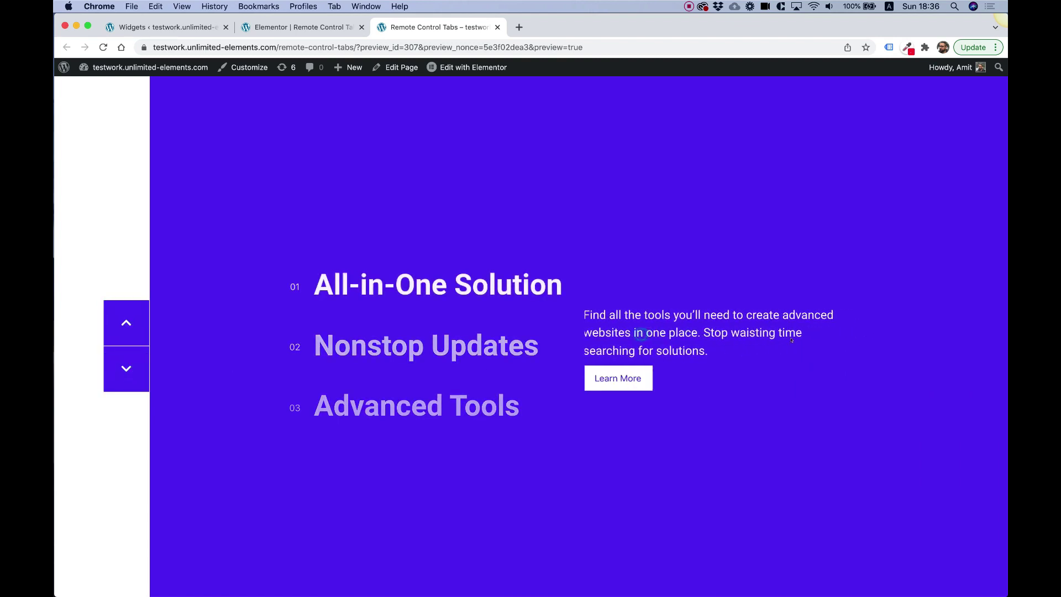
Step: Alternate between the Nonstop Updates tab and both arrows in the preview to check that all controls stay synchronised
left_click(462, 350)
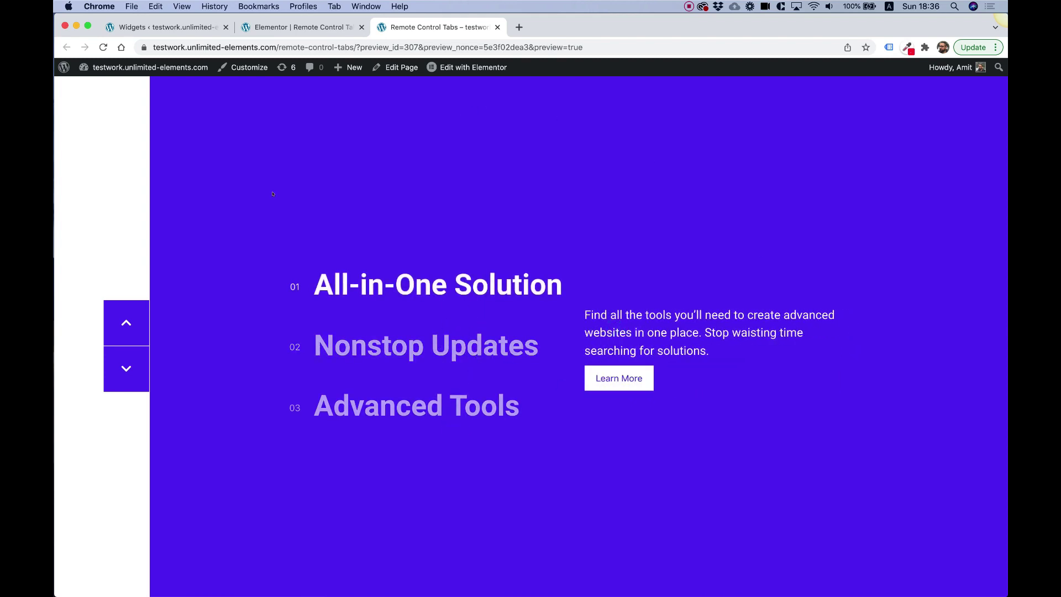
left_click(132, 324)
left_click(121, 382)
left_click(407, 357)
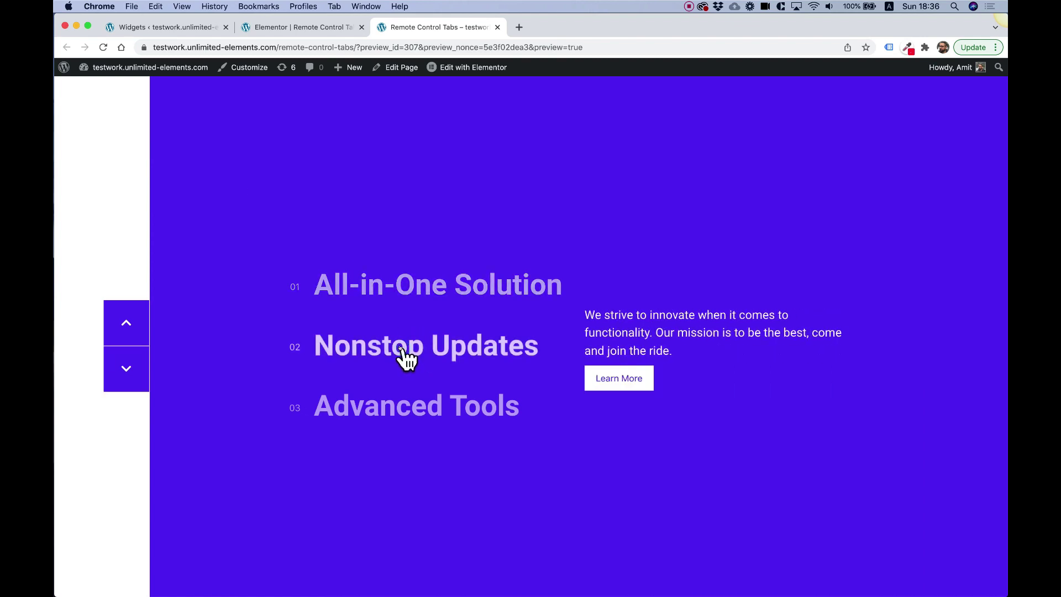